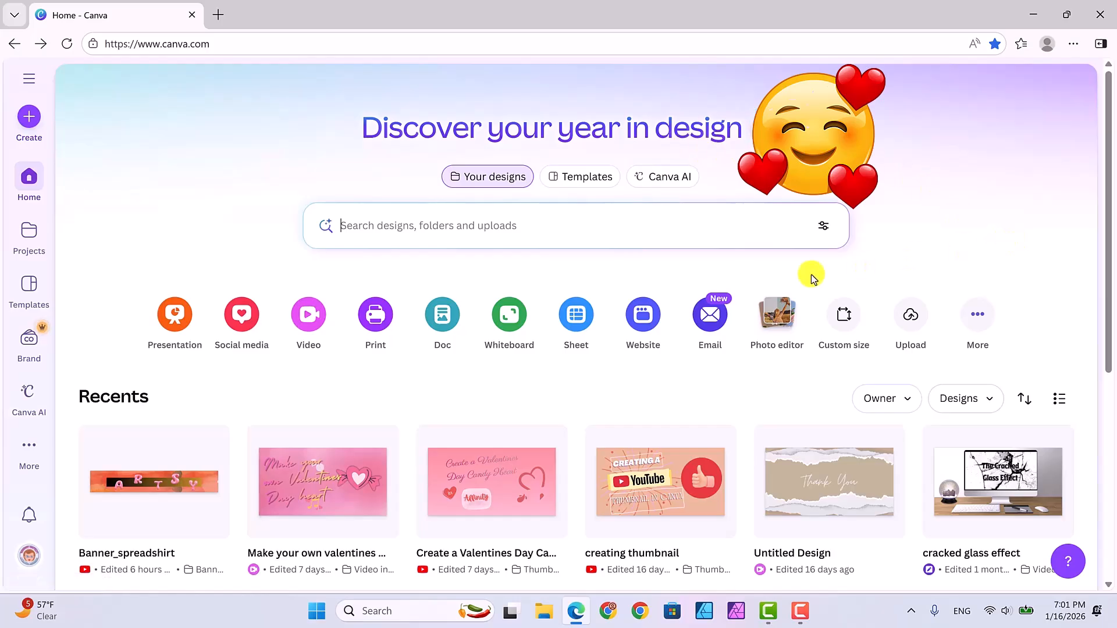
Step: Create a new whiteboard design and search its elements for "frames"
click(510, 316)
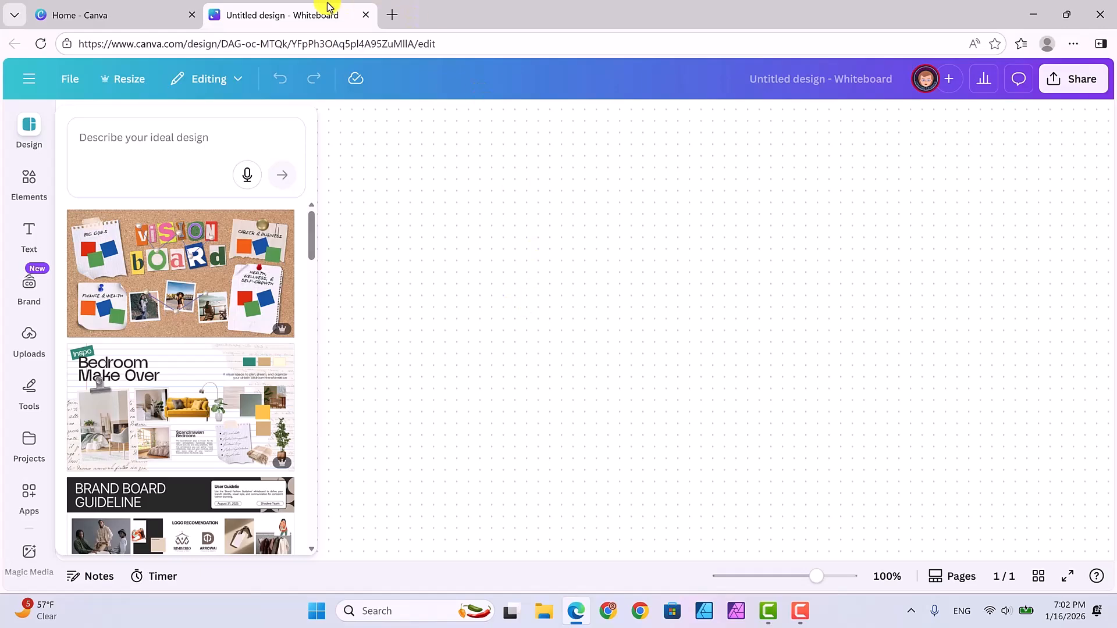
click(26, 174)
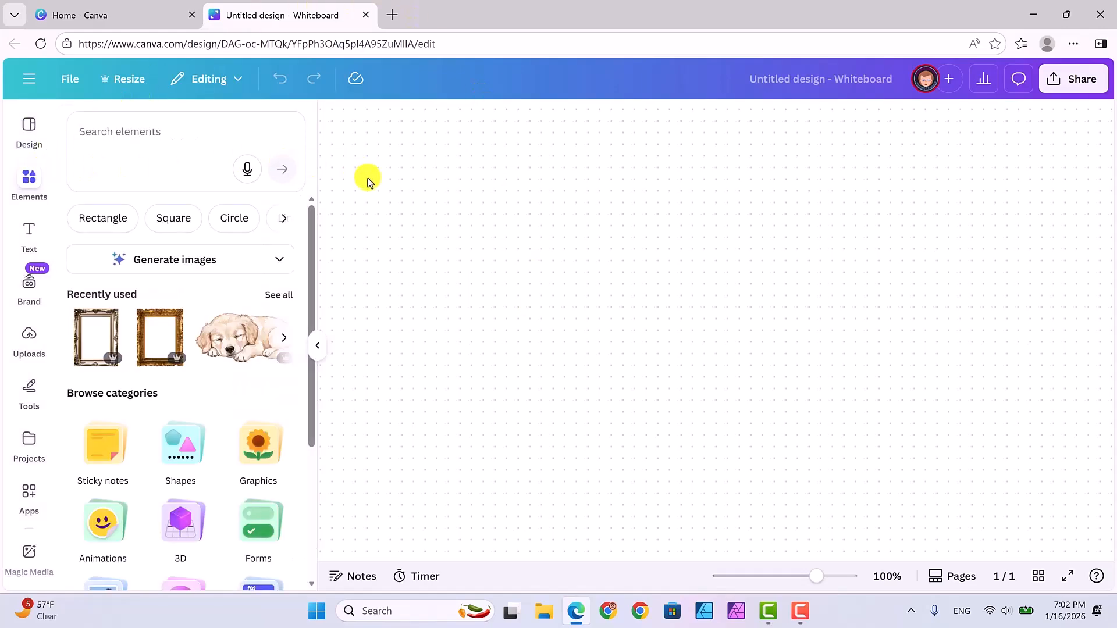
click(119, 132)
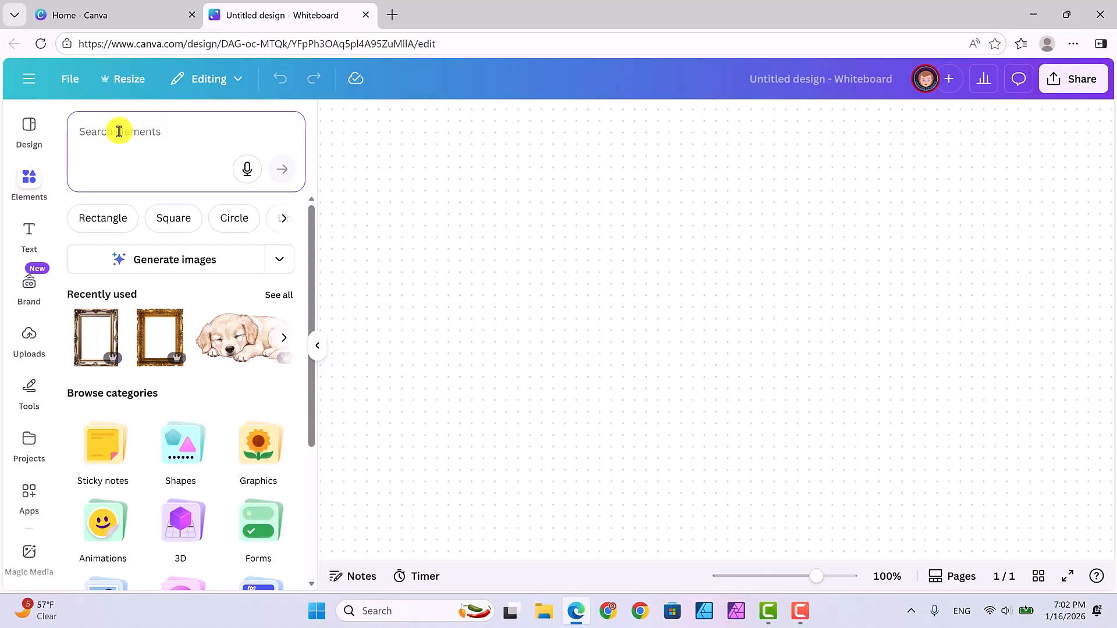
text(frames)
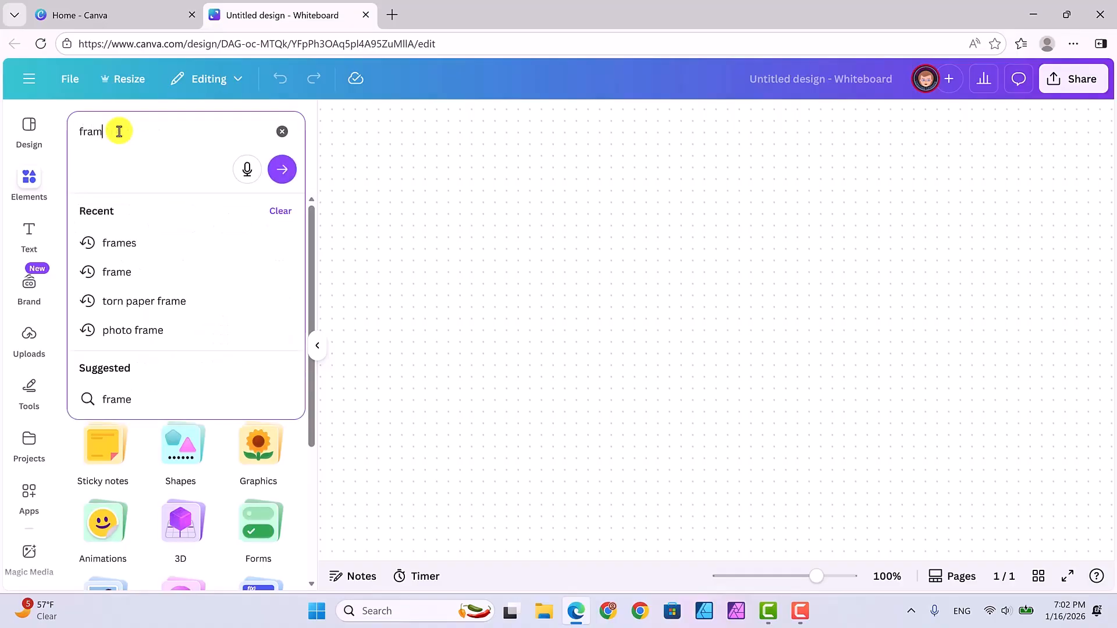
click(115, 245)
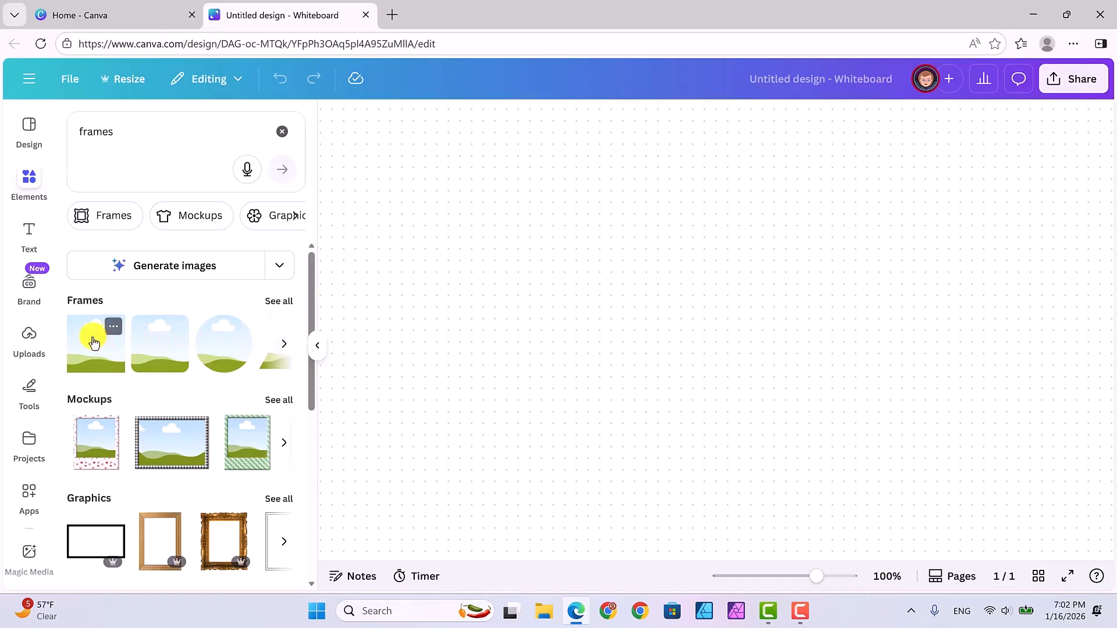
Step: Add a square frame and a circular frame side by side on the whiteboard, scaling both down slightly and moving them up
drag(90, 334, 404, 282)
drag(215, 344, 789, 270)
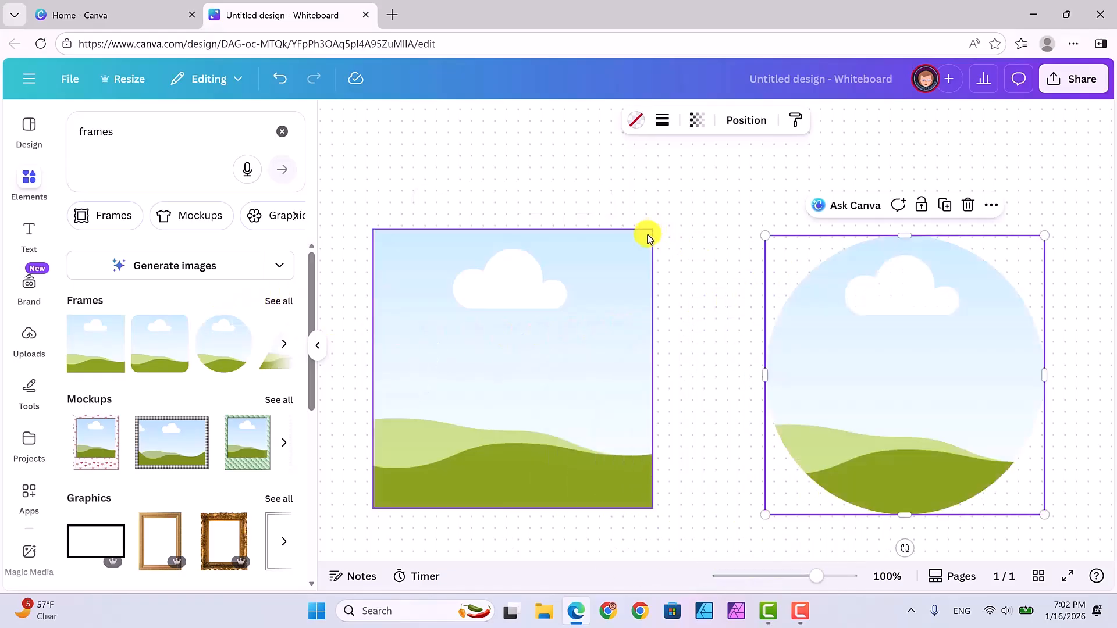
click(653, 230)
drag(654, 231, 619, 262)
click(968, 303)
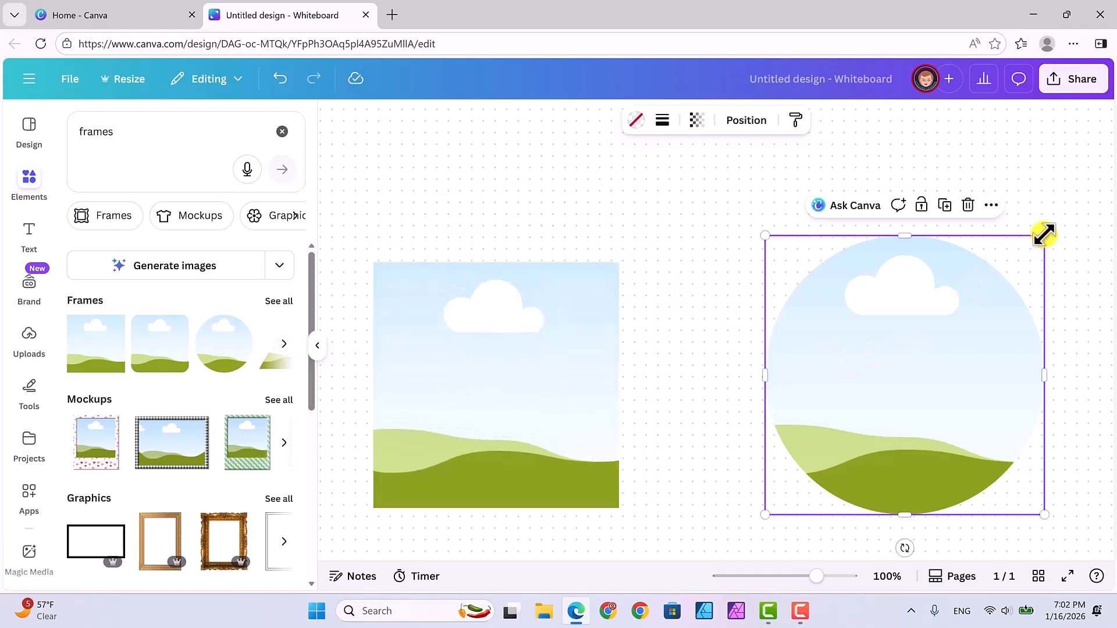
drag(1044, 235, 1010, 258)
drag(923, 341, 858, 284)
drag(546, 320, 548, 278)
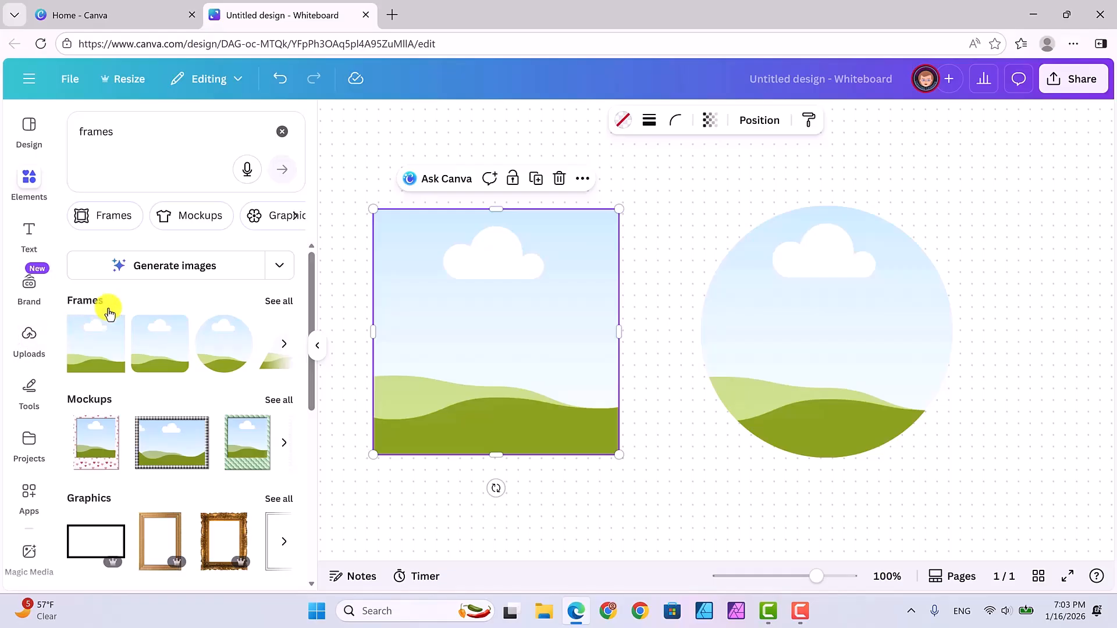
Step: Upload the old wedding picture from the Desktop folder to the design's uploads
click(29, 334)
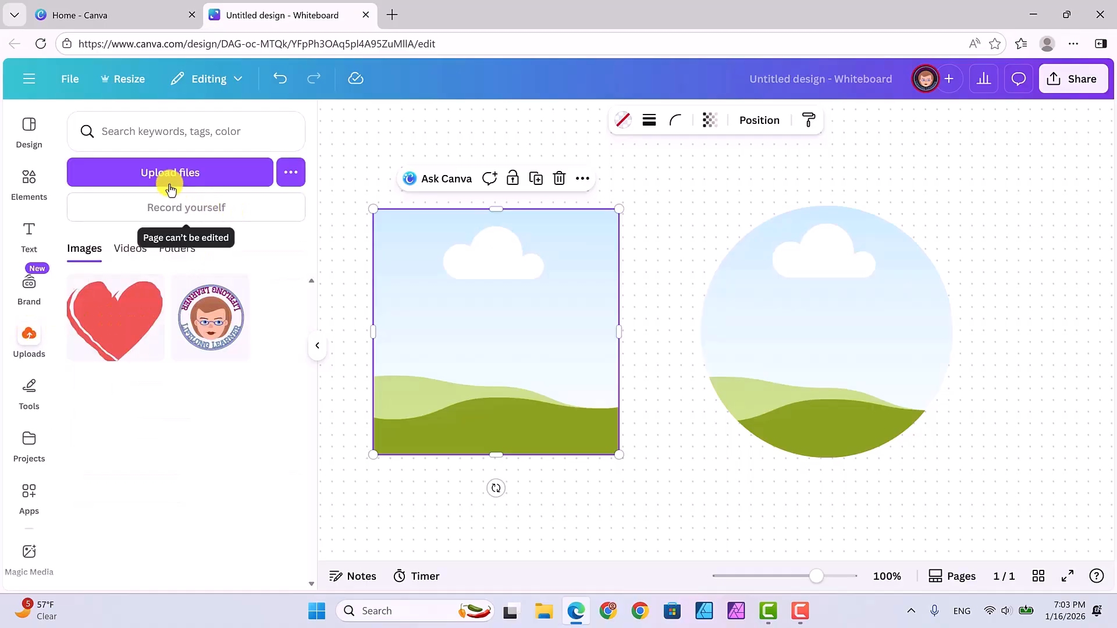
click(171, 188)
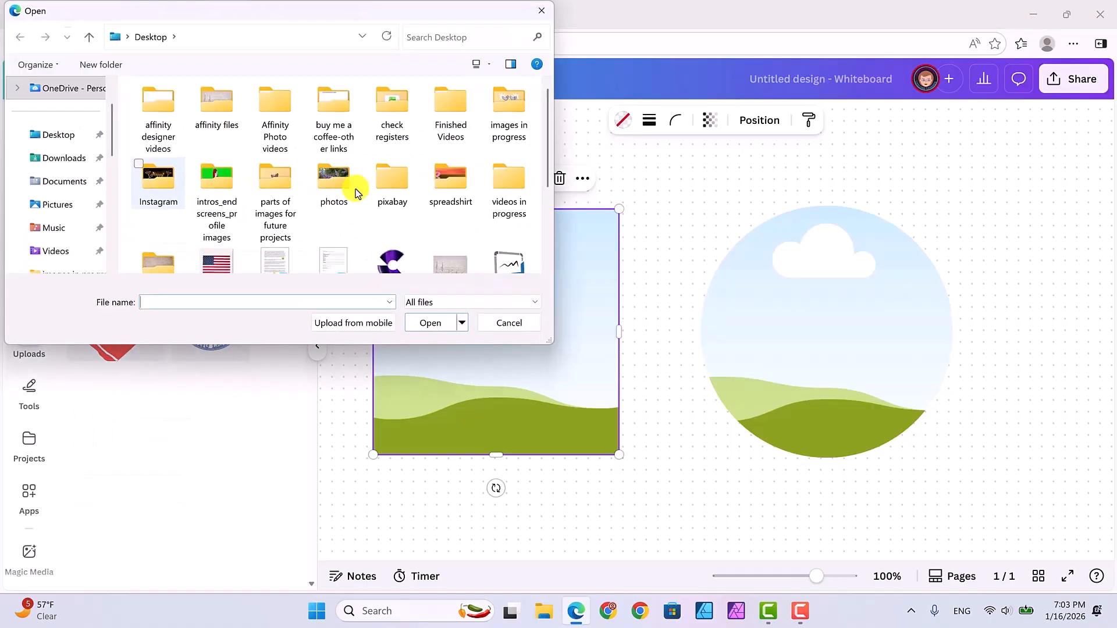
drag(548, 175, 547, 249)
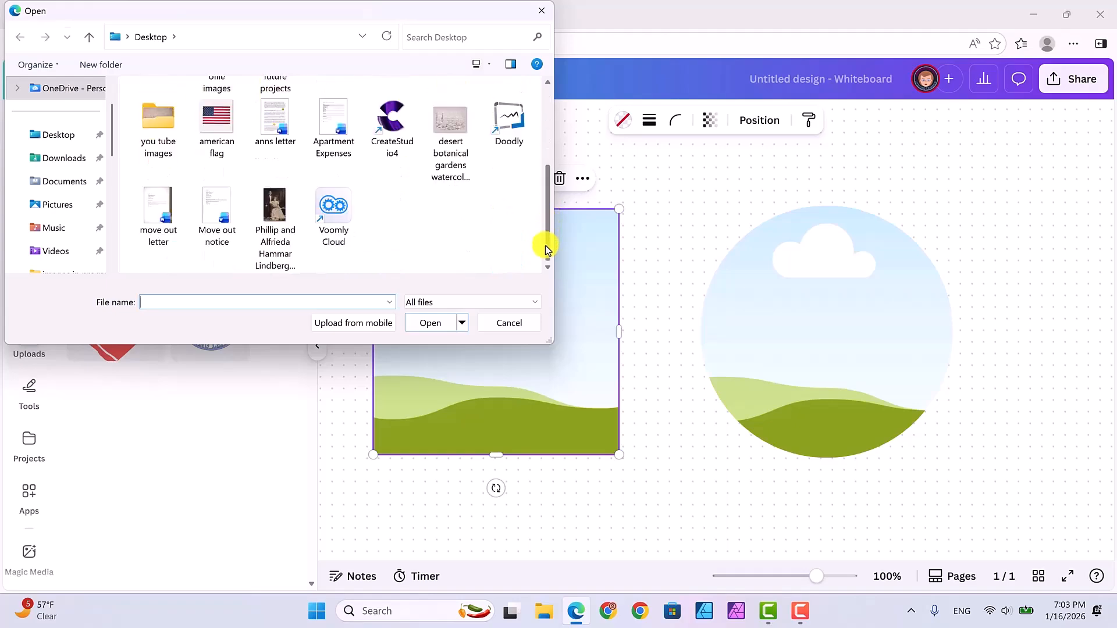
click(273, 215)
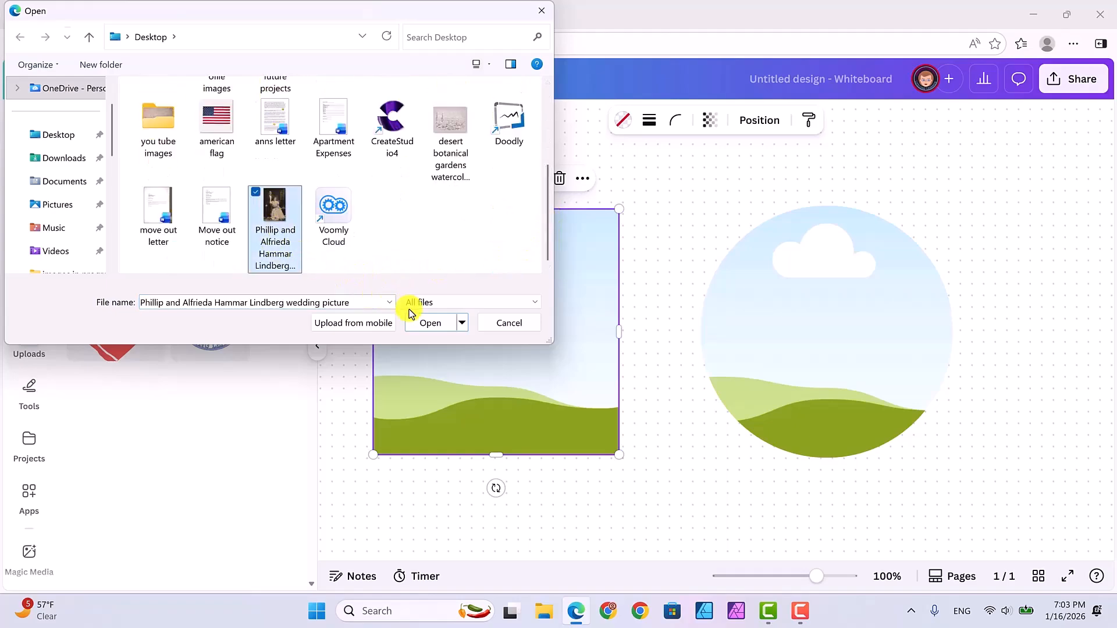
click(427, 324)
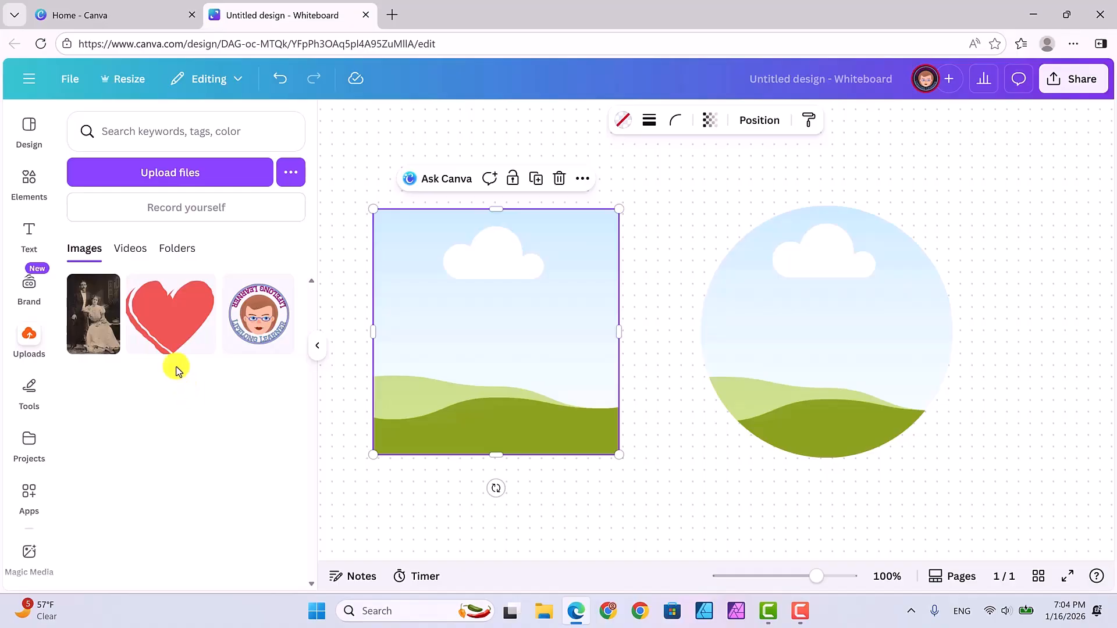
click(128, 249)
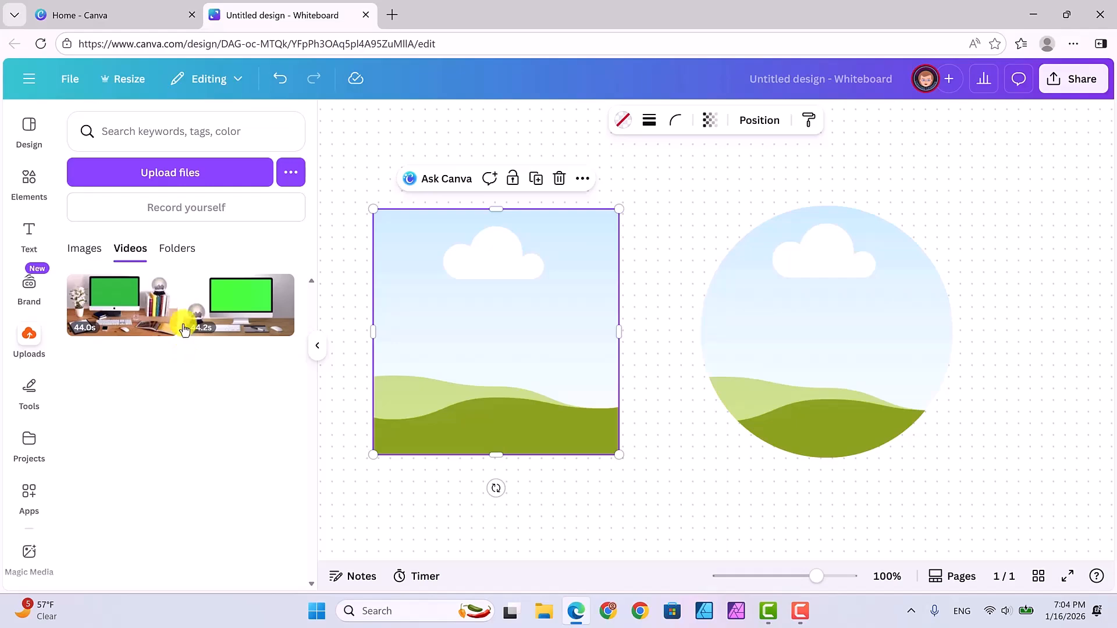
click(178, 250)
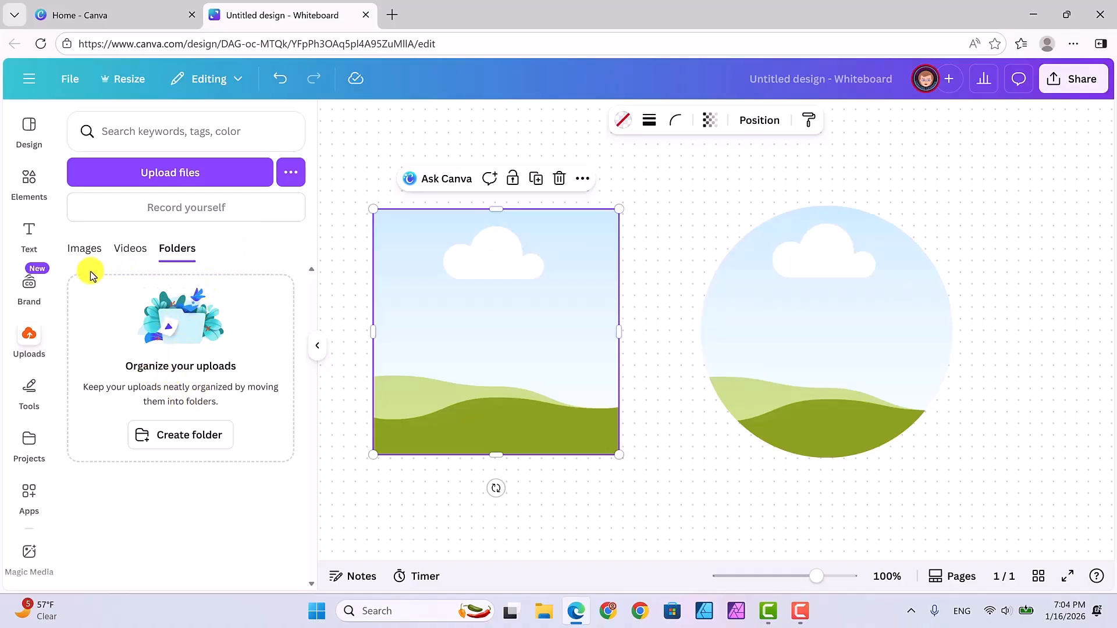
click(83, 250)
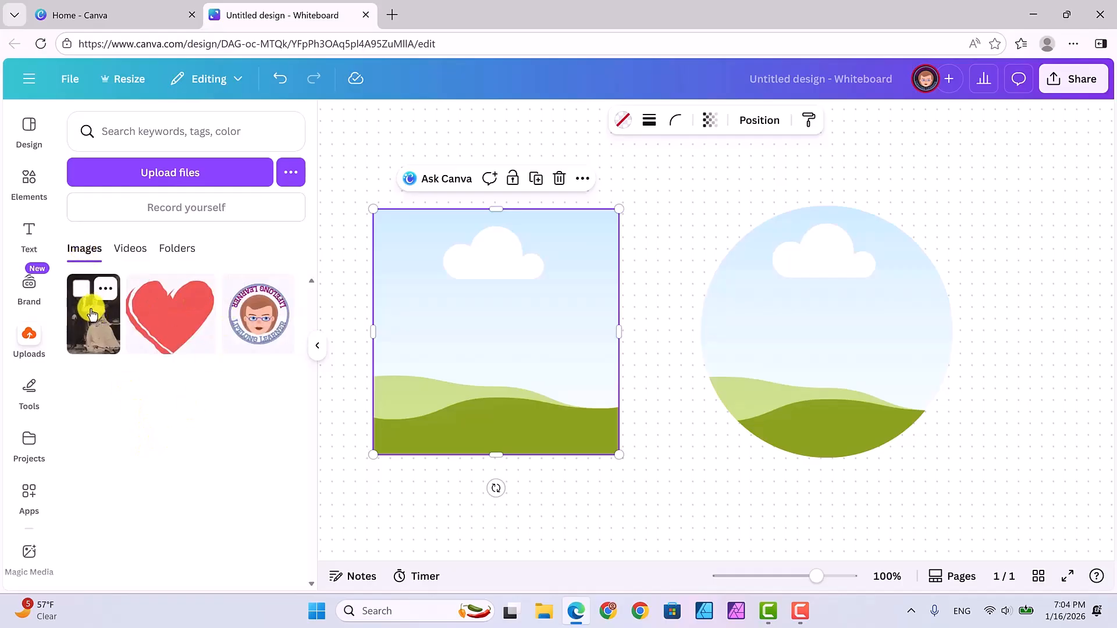
Step: Fill the square frame with the uploaded wedding photo and reshape it into a tall rectangle that shows the whole couple
drag(91, 315, 415, 300)
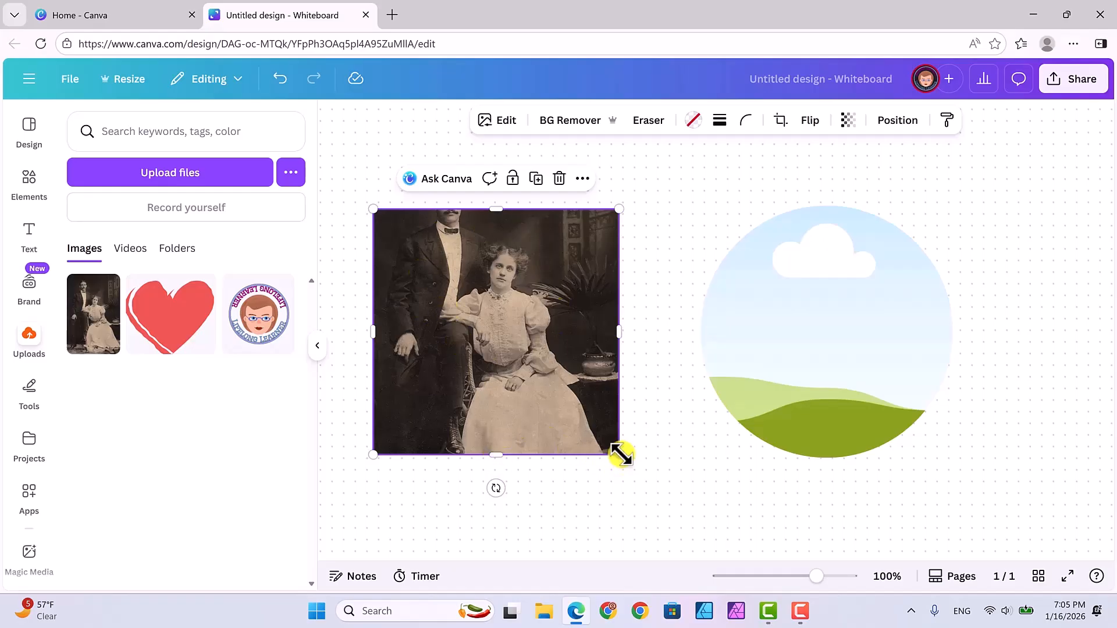
drag(620, 454, 603, 431)
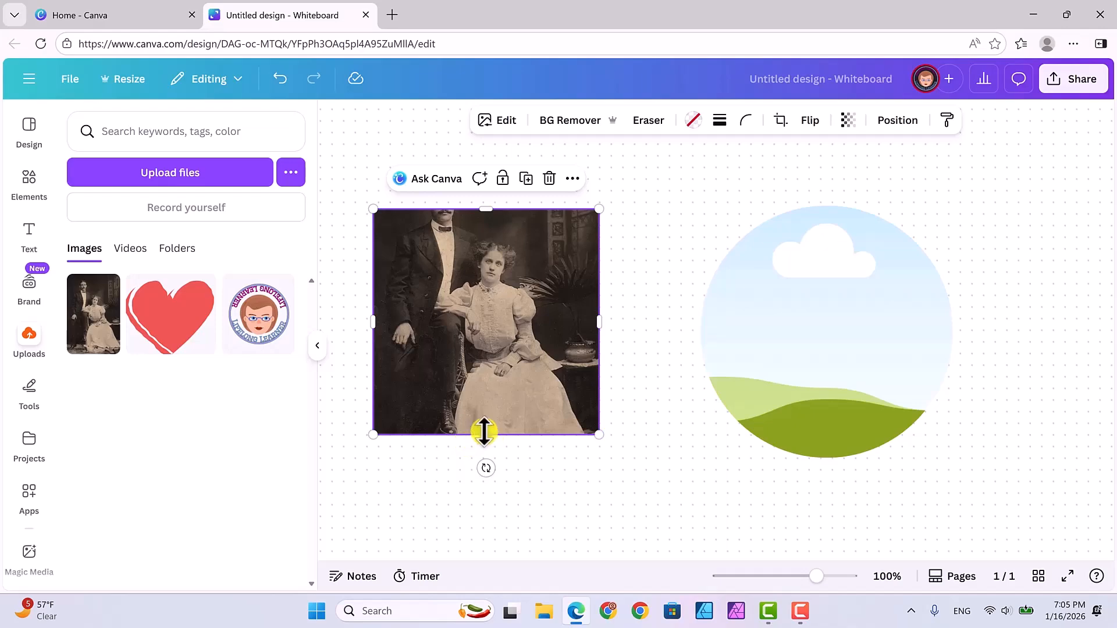
drag(487, 436, 487, 529)
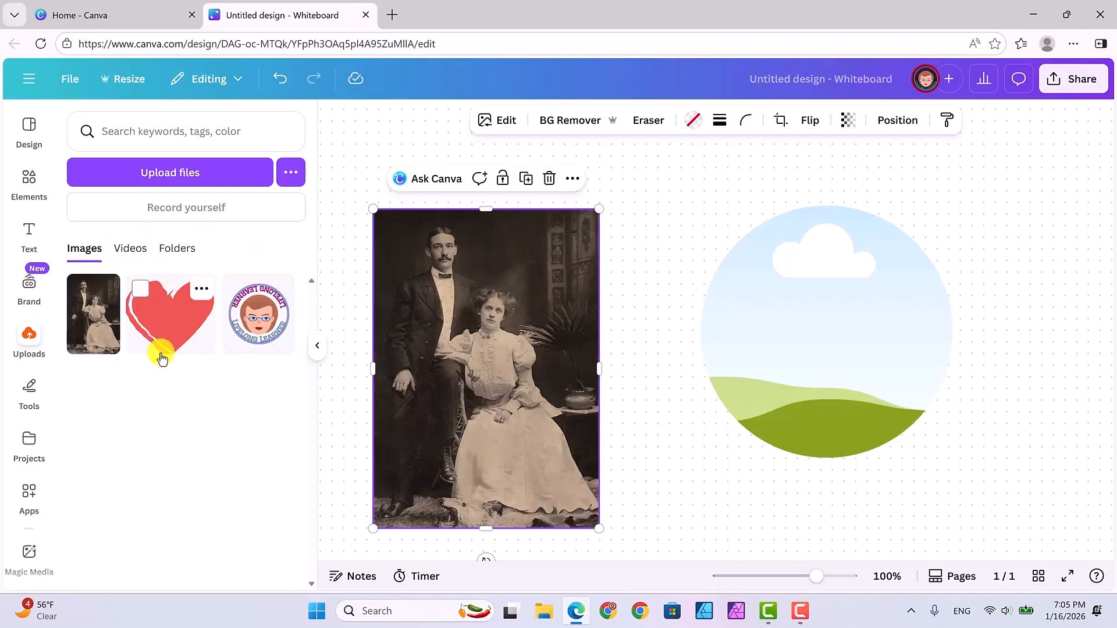
Step: Fill the circular frame with the same wedding photo and stretch it vertically into a tall oval around the couple
mouse_move(96, 314)
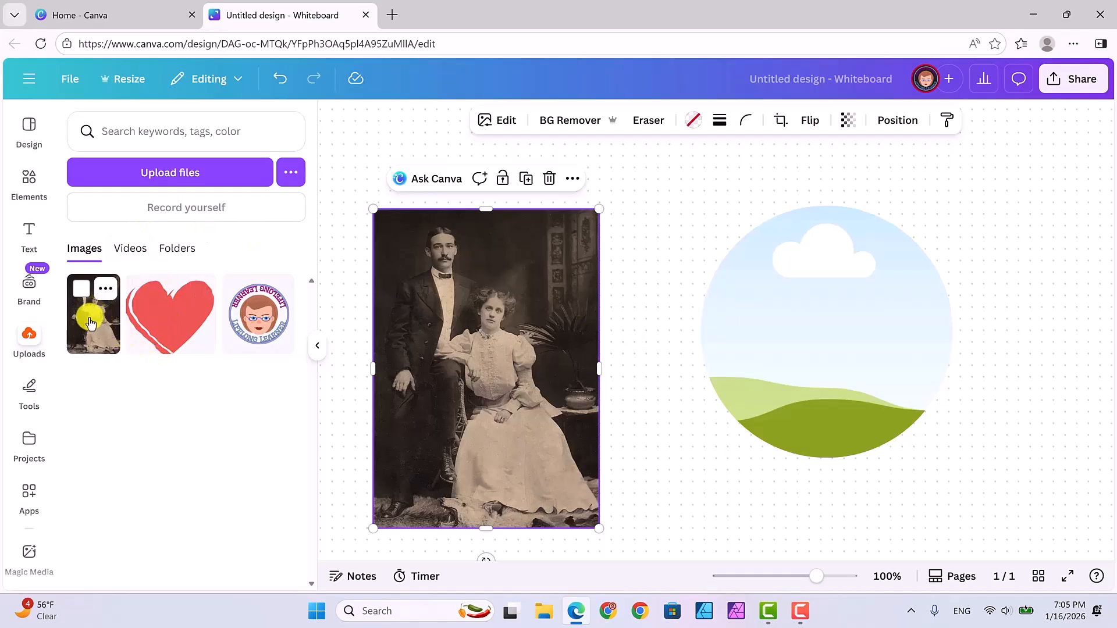
drag(90, 323, 709, 283)
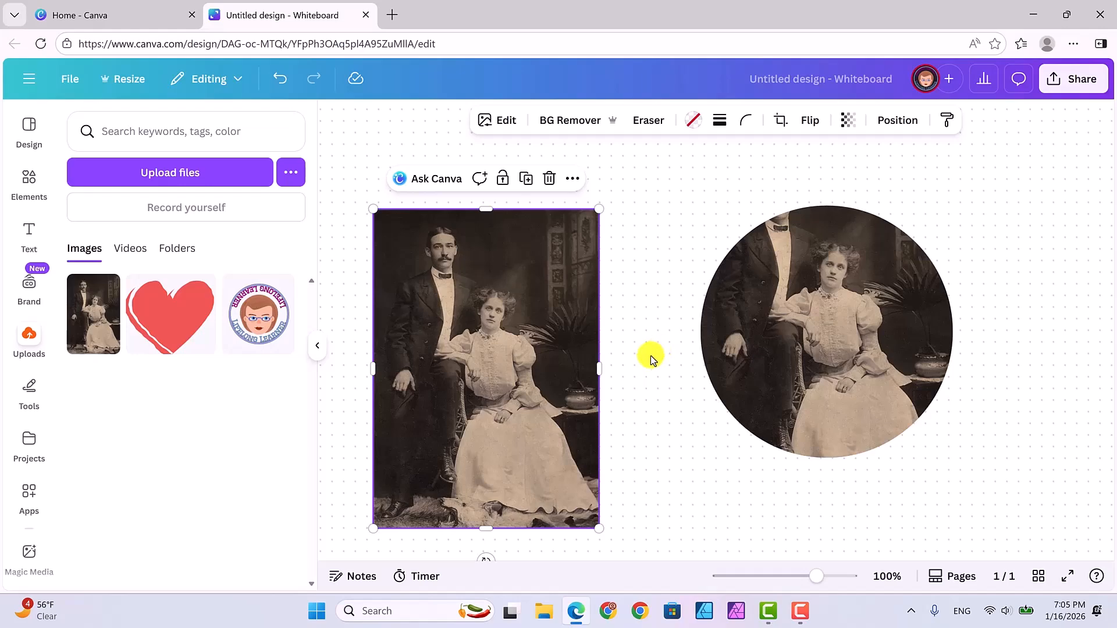
click(830, 312)
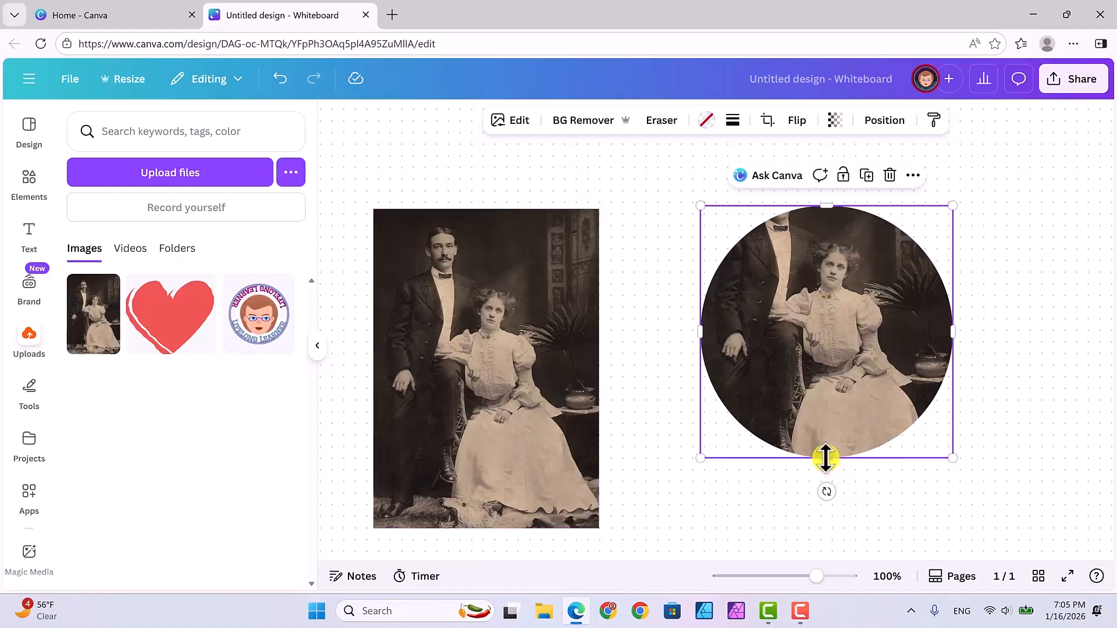
drag(826, 459, 829, 536)
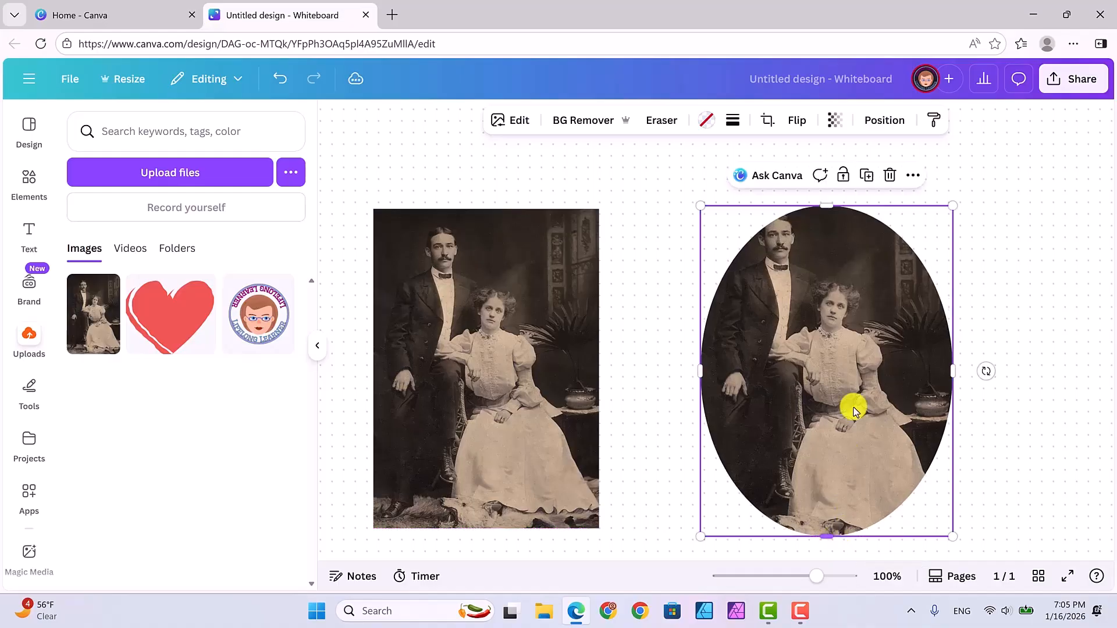
drag(826, 205, 841, 187)
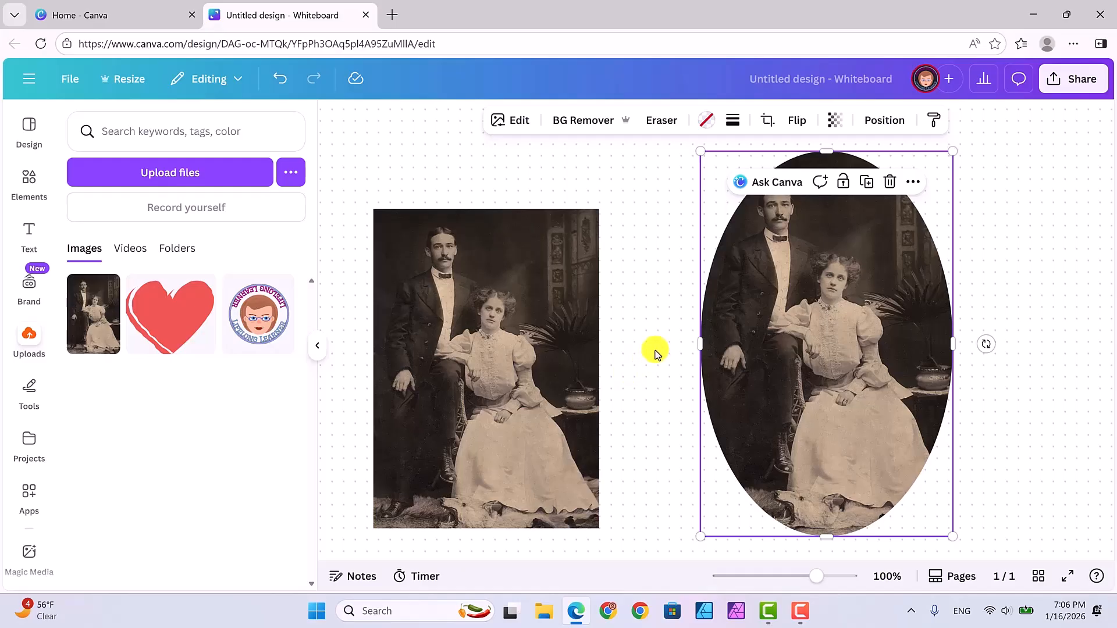
drag(753, 383, 751, 385)
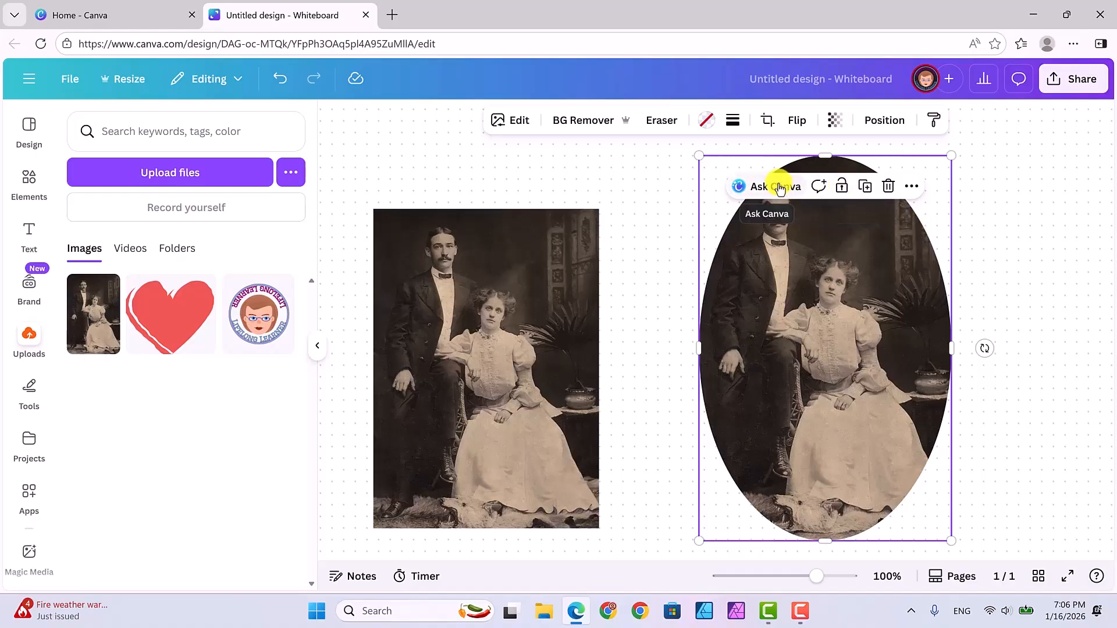
Step: Scale down the oval photo and the rectangular photo proportionally and reposition them side by side on the whiteboard
click(756, 187)
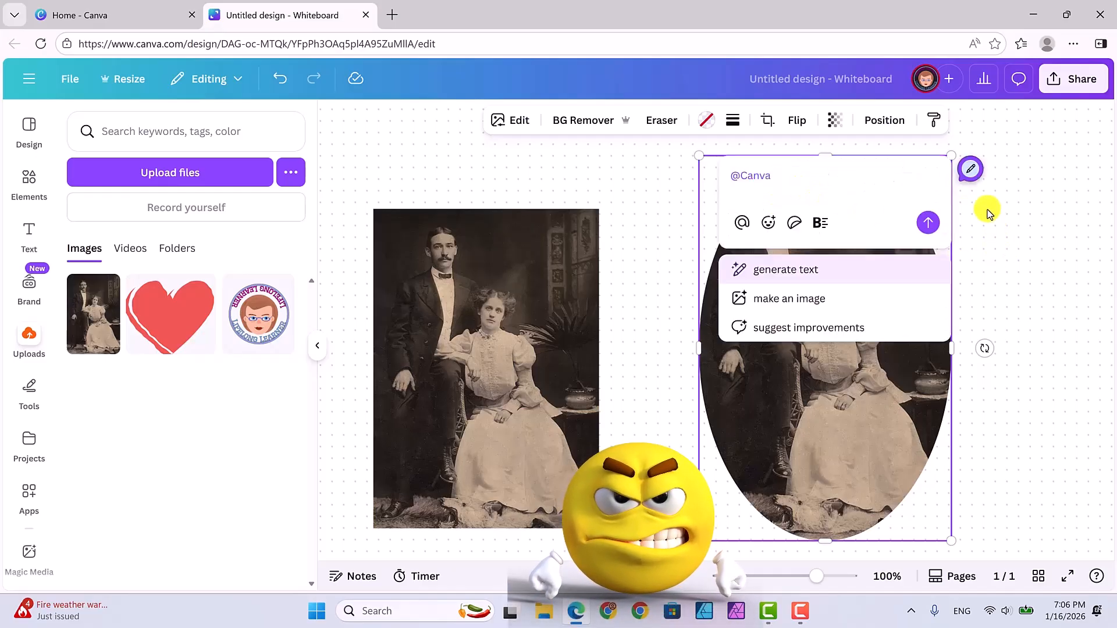
click(977, 224)
click(896, 282)
drag(896, 282, 862, 269)
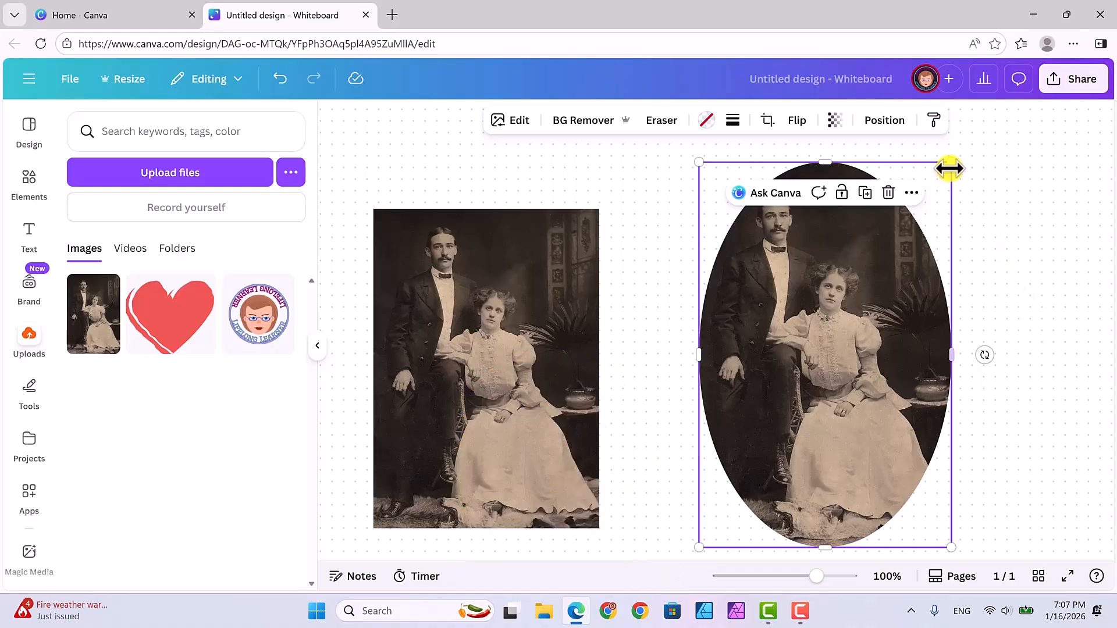
drag(951, 163, 920, 208)
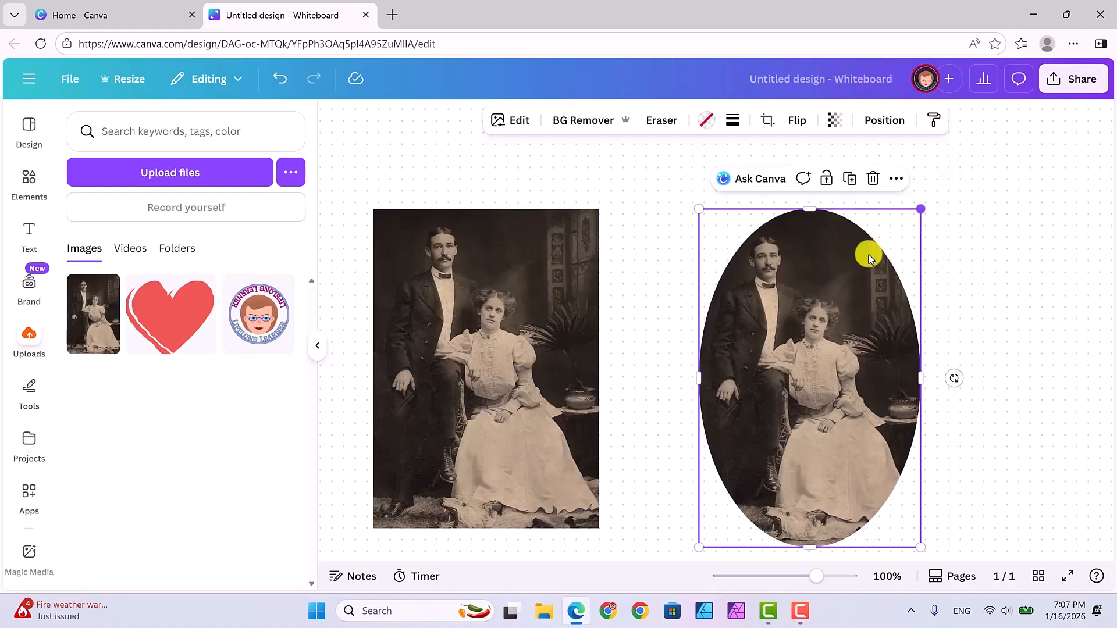
drag(869, 252, 885, 223)
click(588, 244)
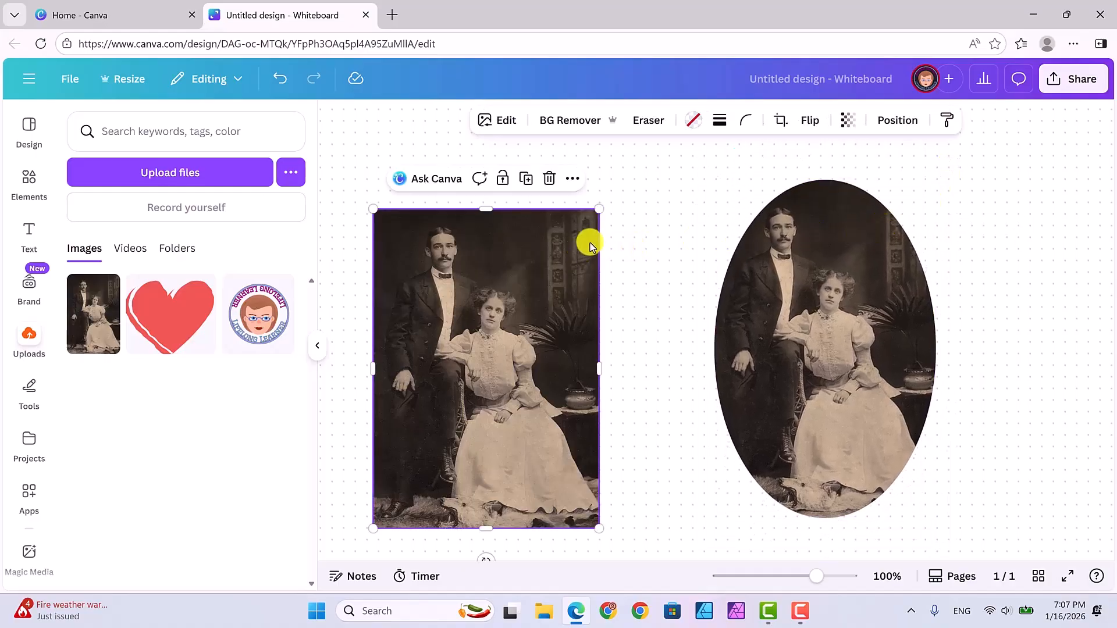
mouse_move(601, 211)
mouse_down()
mouse_move(559, 267)
mouse_move(591, 230)
mouse_up()
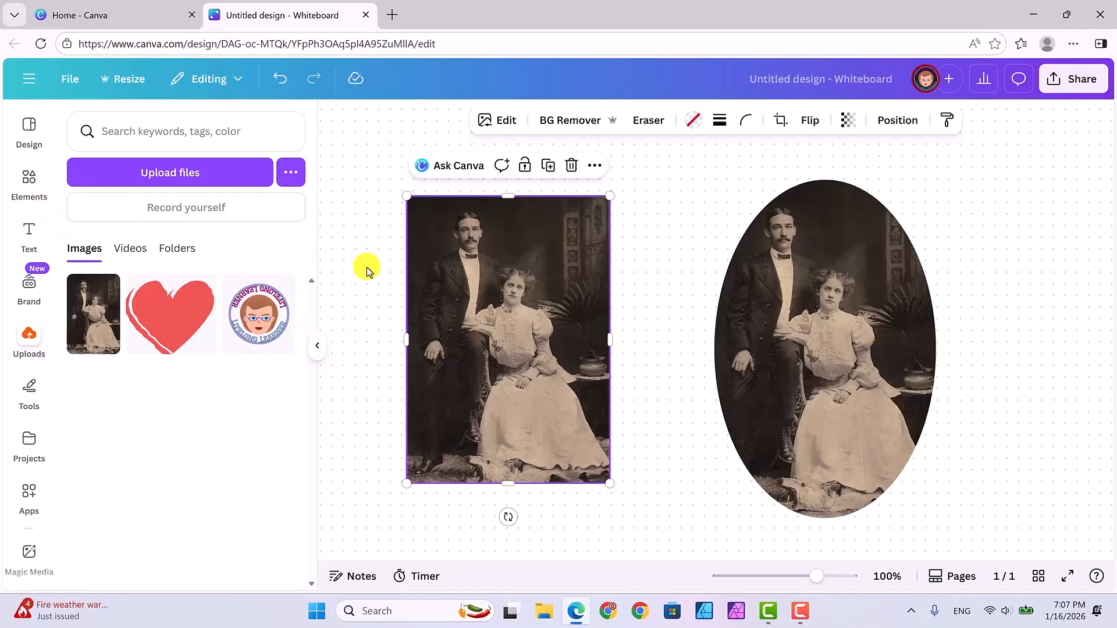
Step: Drop the black soft-edged rectangular frame graphic from the "frames" results onto the rectangular photo and shift it slightly sideways
click(28, 178)
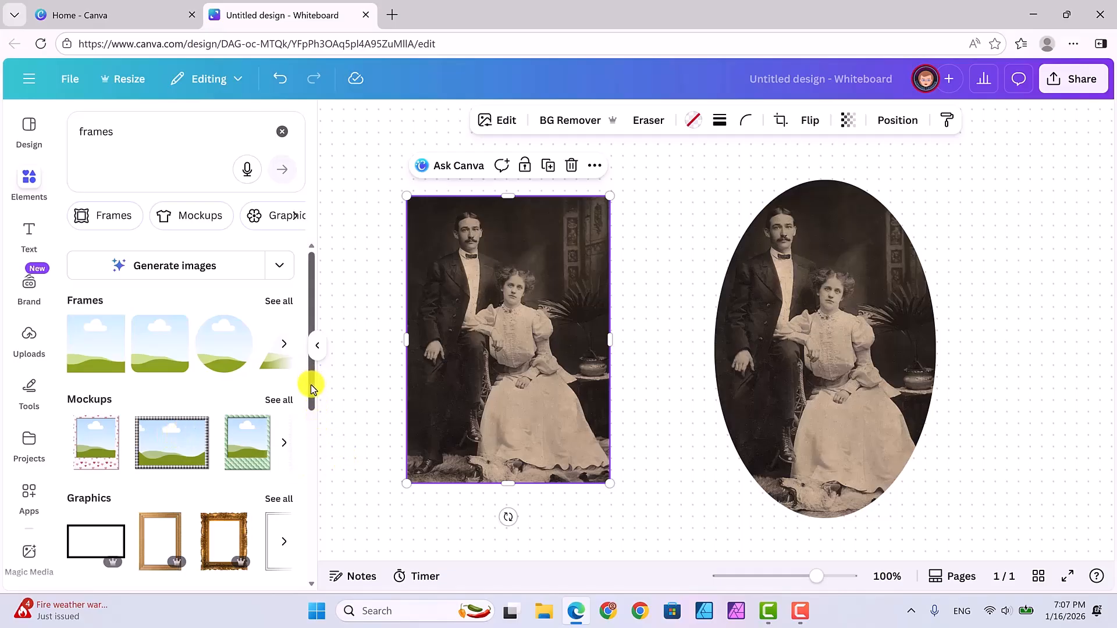
drag(310, 385, 311, 454)
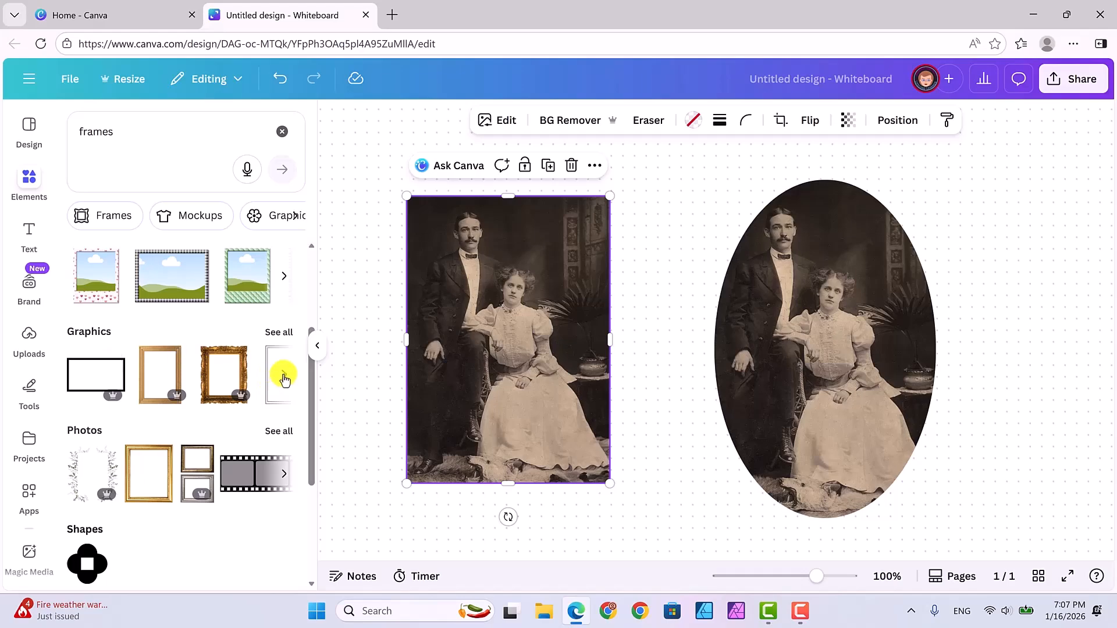
click(284, 376)
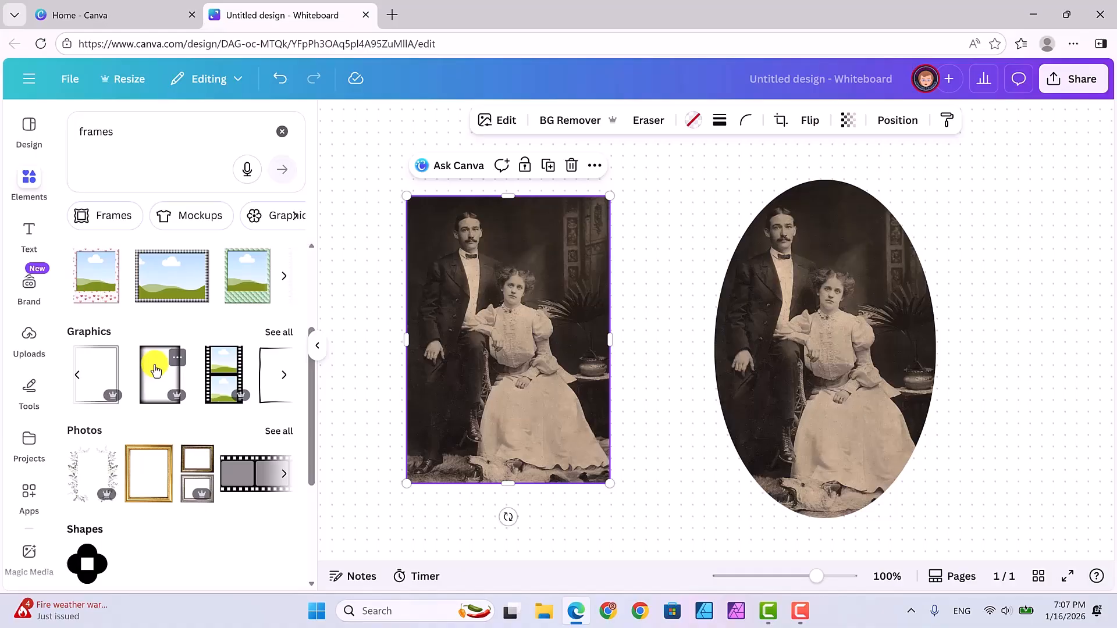
drag(156, 370, 418, 329)
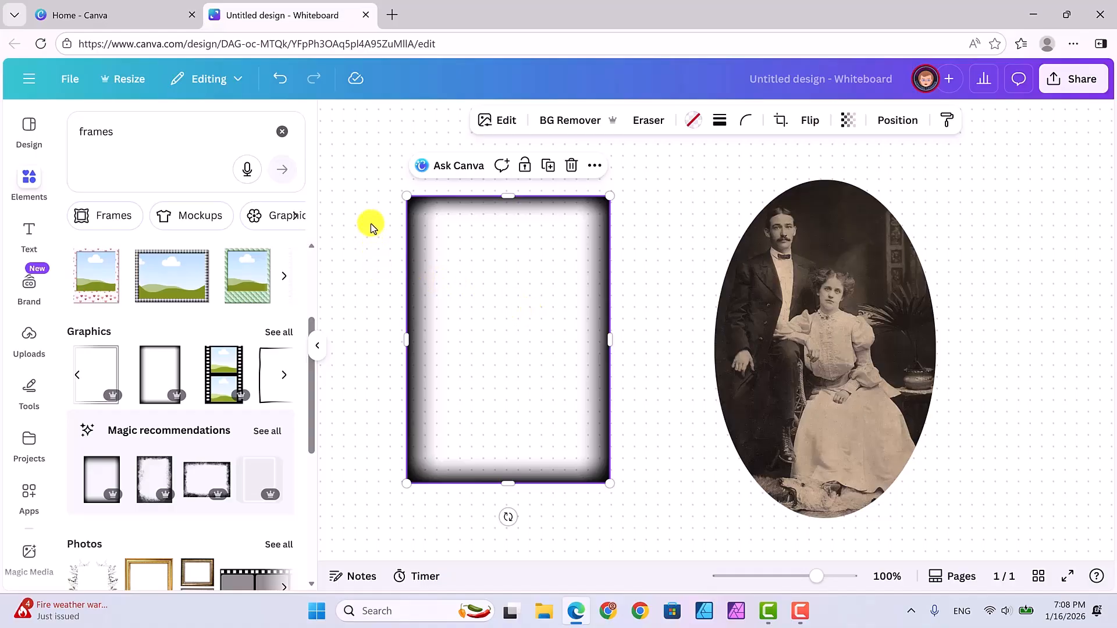
drag(506, 320, 533, 317)
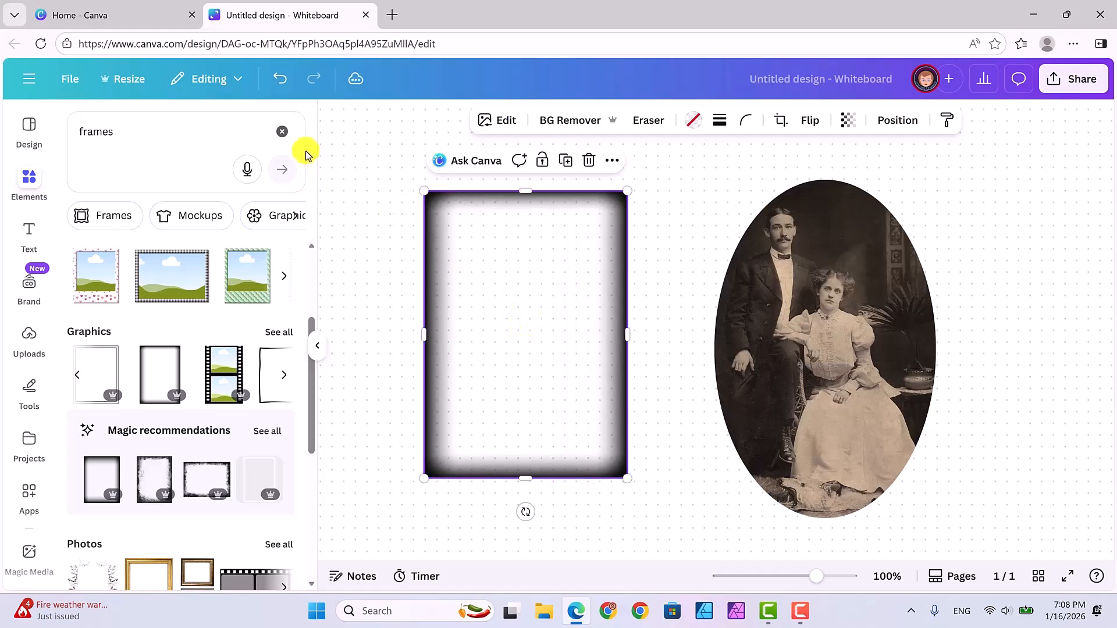
Step: Undo the frame graphic's placement inside the rectangular photo and shift the restored photo slightly towards the oval one
click(281, 80)
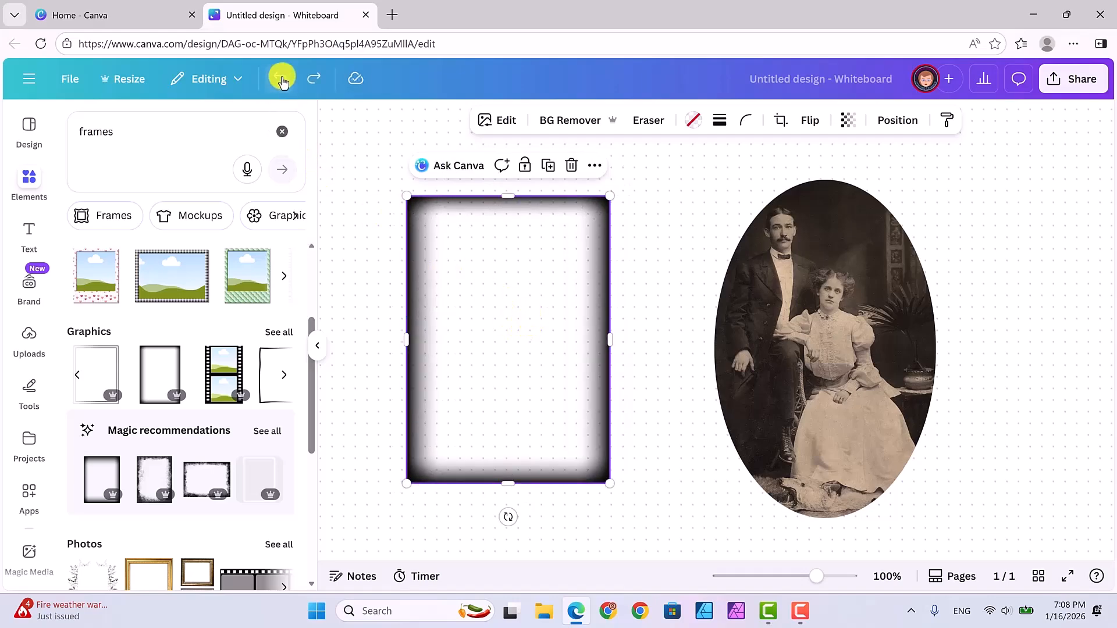
click(282, 80)
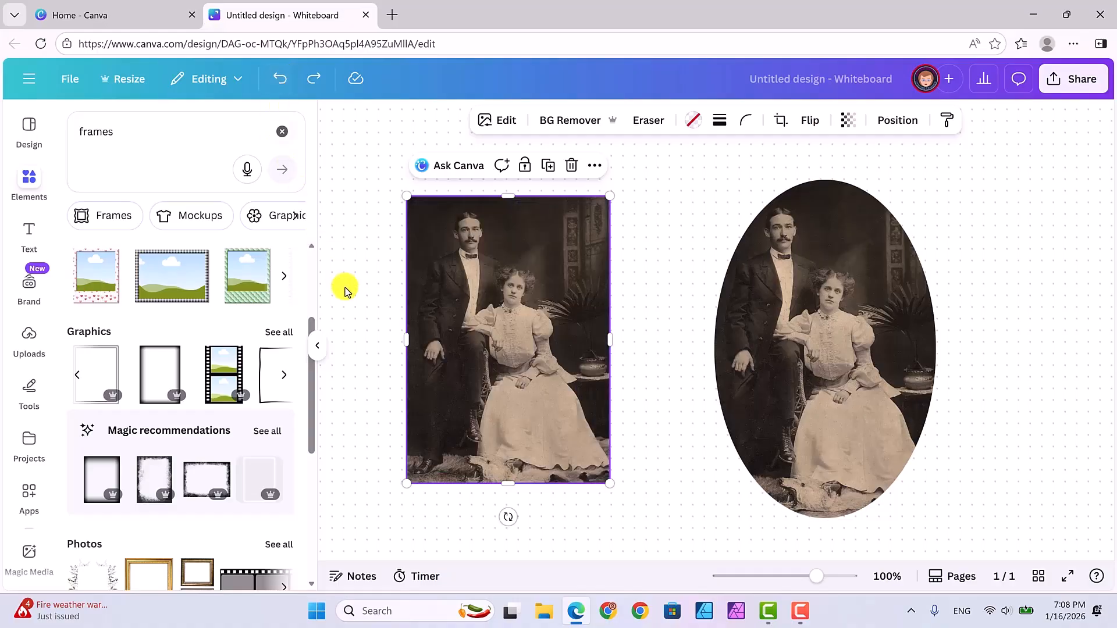
drag(502, 351, 531, 349)
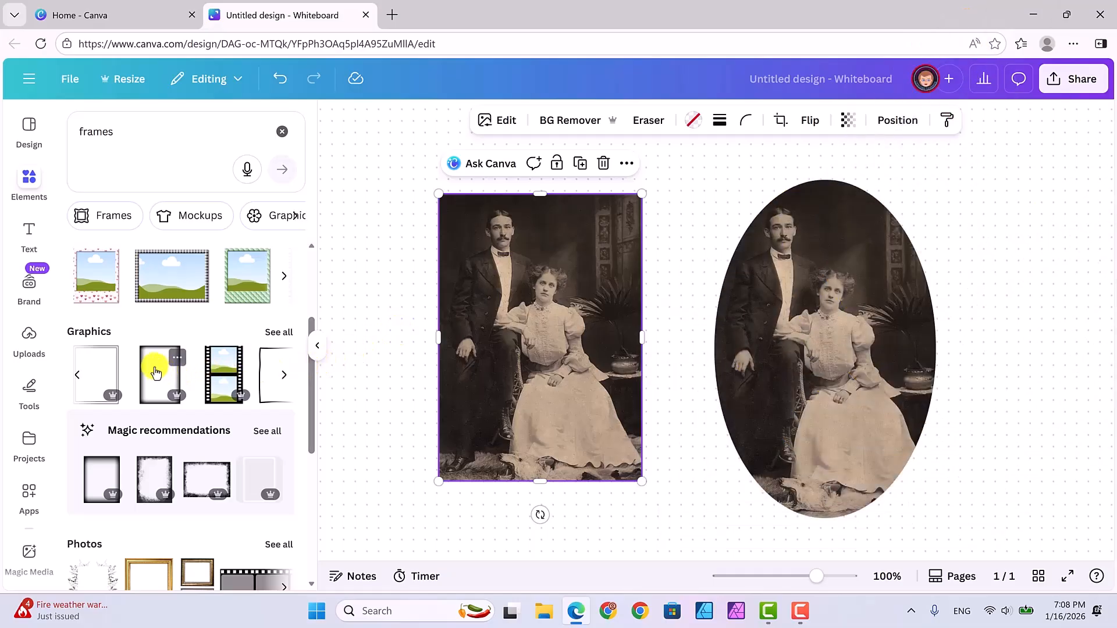
Step: Place the black soft-edged frame graphic on empty canvas as a separate element and scale it down around the rectangular photo
drag(156, 372, 375, 177)
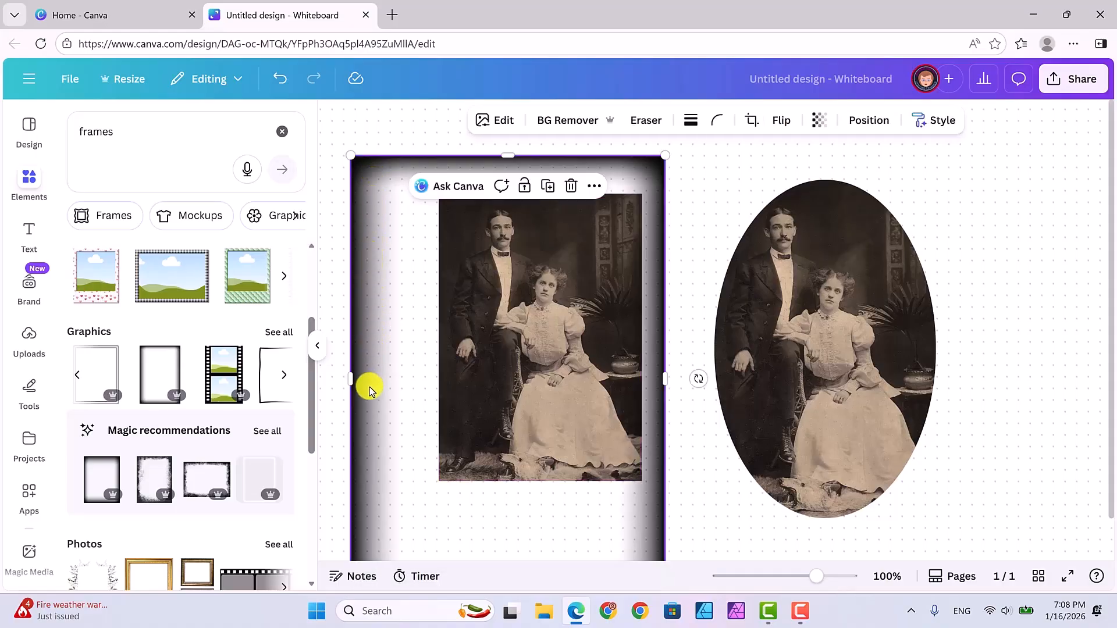
drag(349, 154, 370, 182)
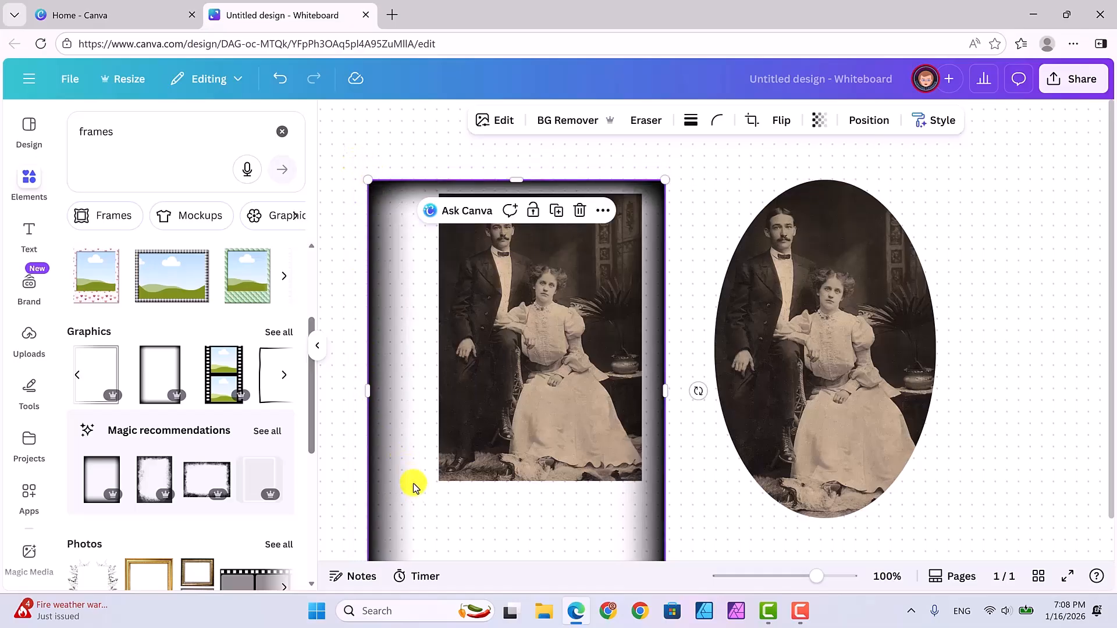
drag(414, 483, 428, 421)
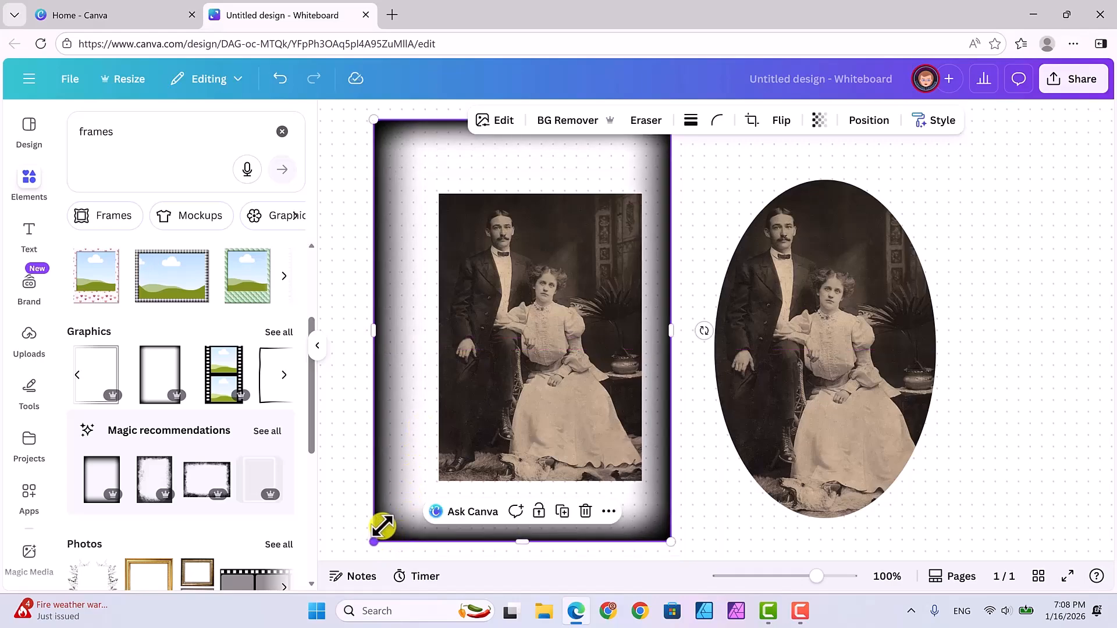
drag(379, 526, 408, 495)
mouse_move(646, 174)
mouse_down()
mouse_move(643, 195)
mouse_move(680, 173)
mouse_move(648, 172)
mouse_up()
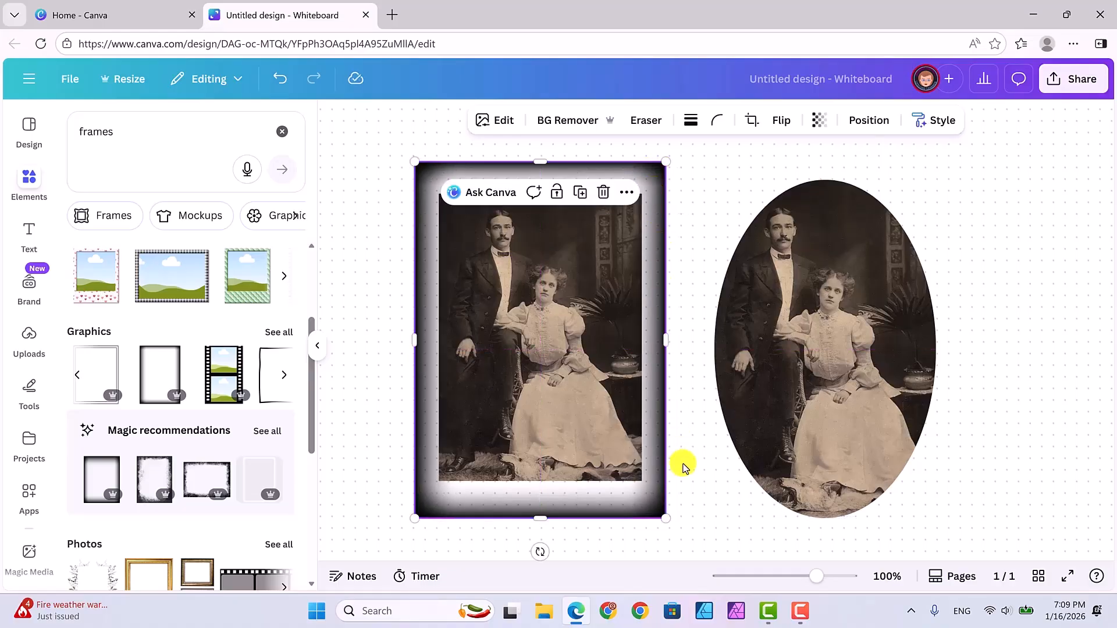
Step: Fine-tune the black frame graphic's size and position so it surrounds the rectangular photo with an even margin
drag(663, 516, 661, 507)
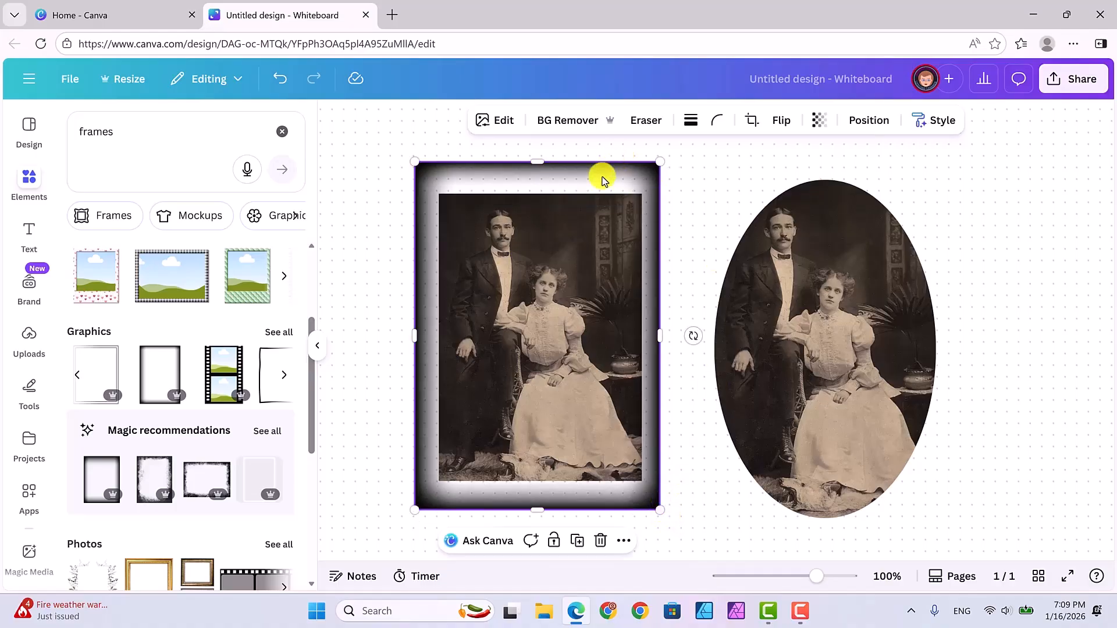
drag(603, 185, 606, 185)
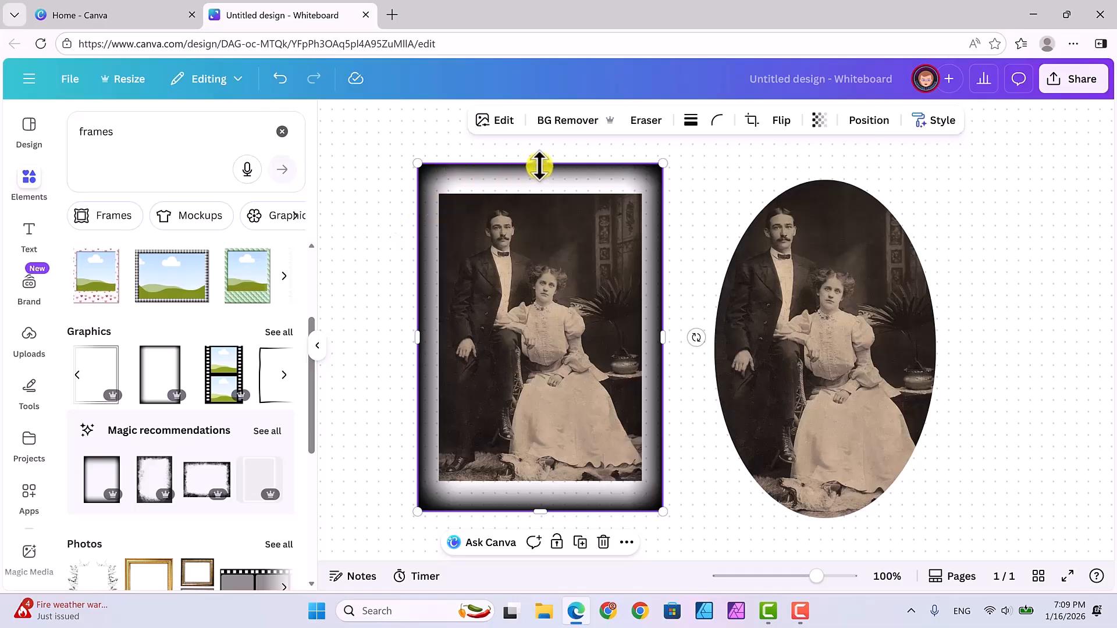
drag(539, 166, 532, 167)
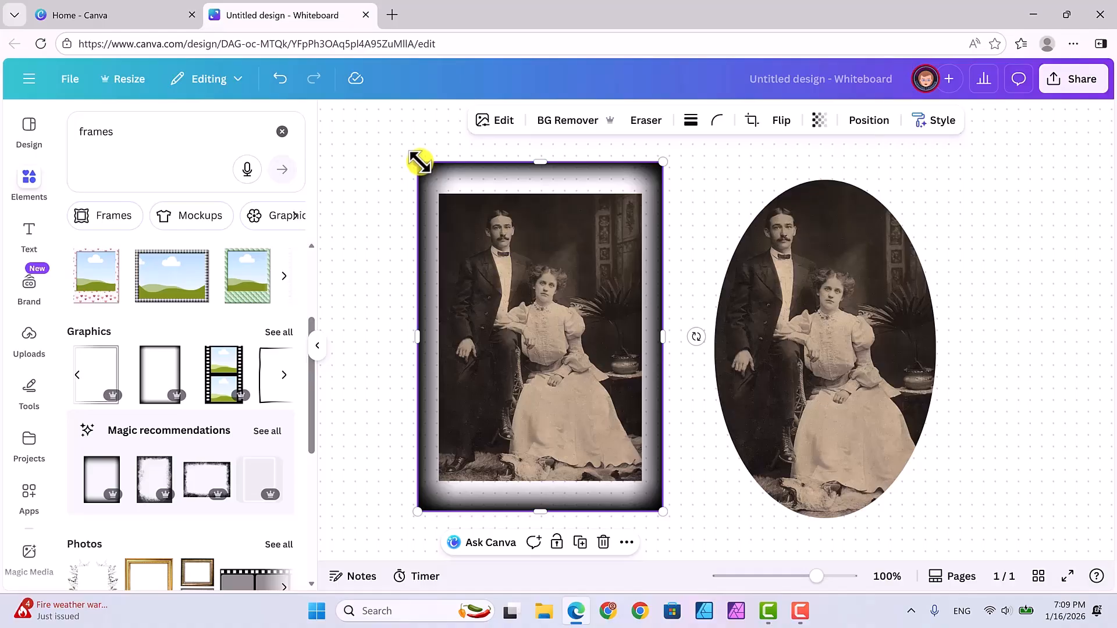
drag(418, 163, 419, 175)
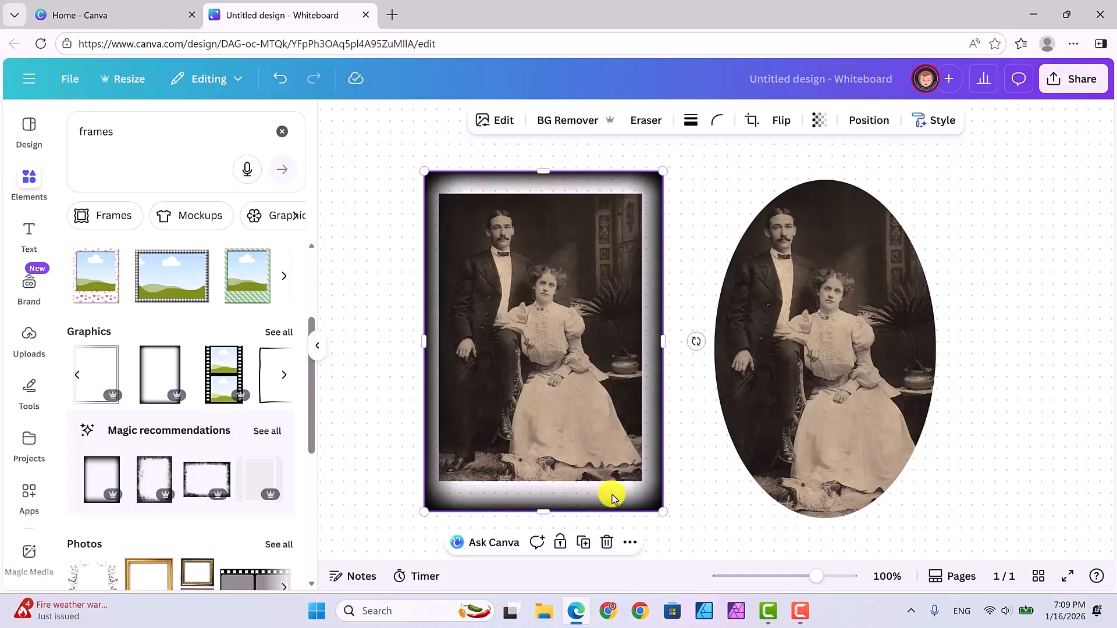
drag(614, 497, 609, 490)
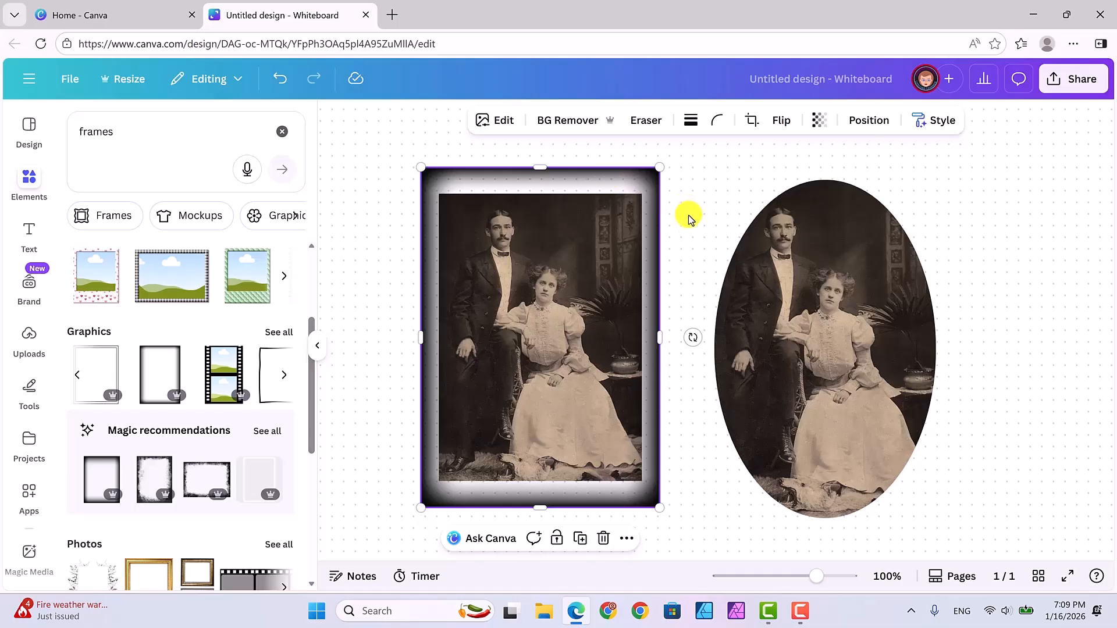
click(365, 278)
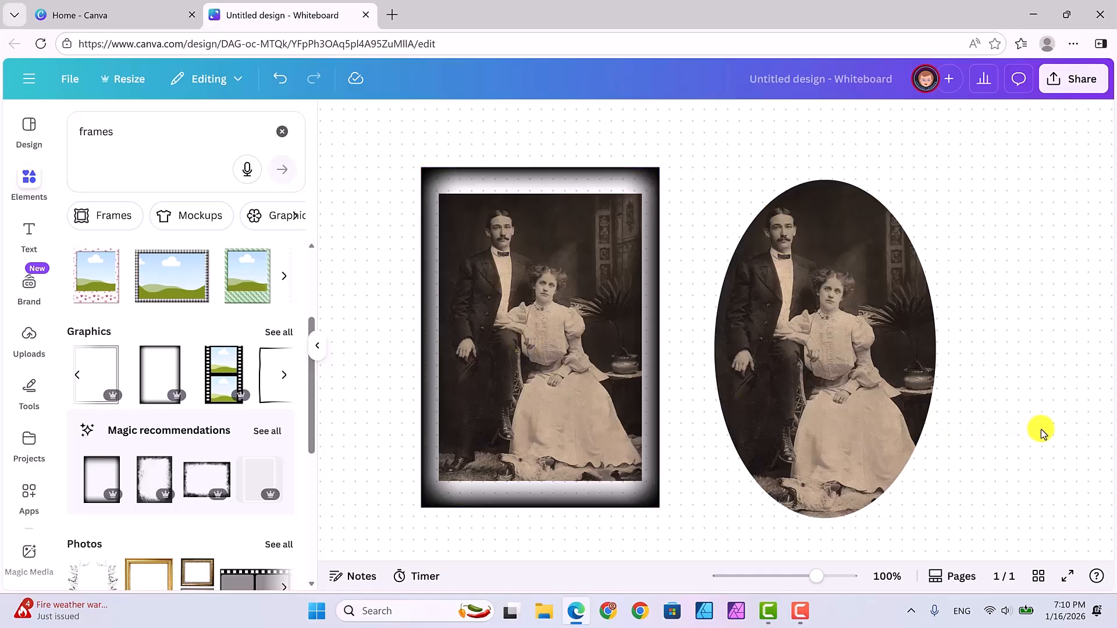
Step: Scale down the oval photo proportionally and give it a solid border with a stroke weight of 9
click(839, 343)
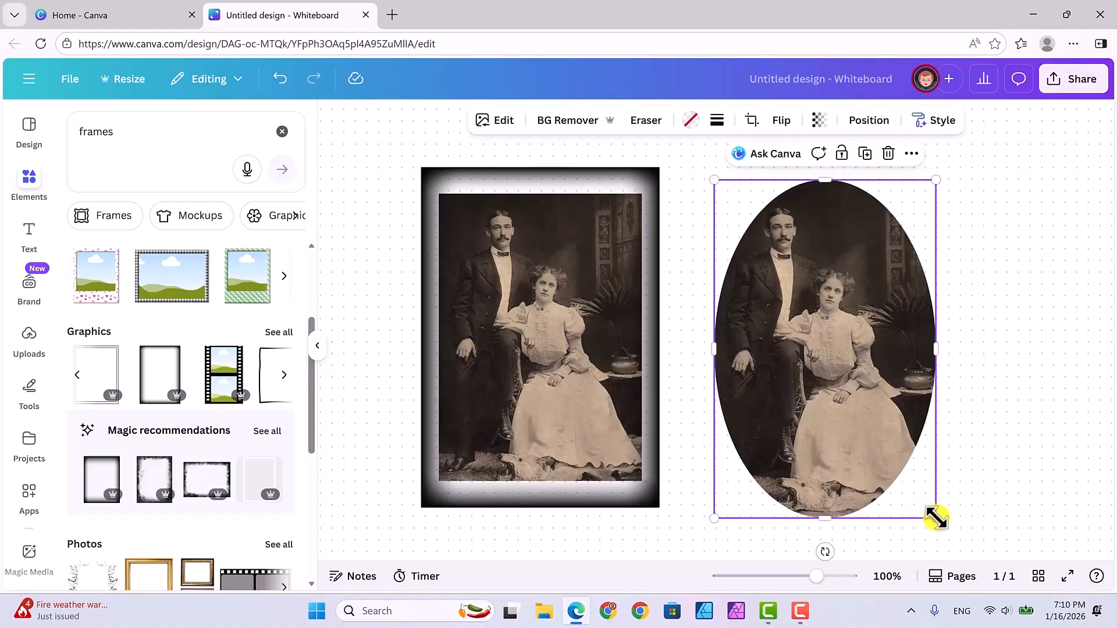
drag(935, 516, 915, 487)
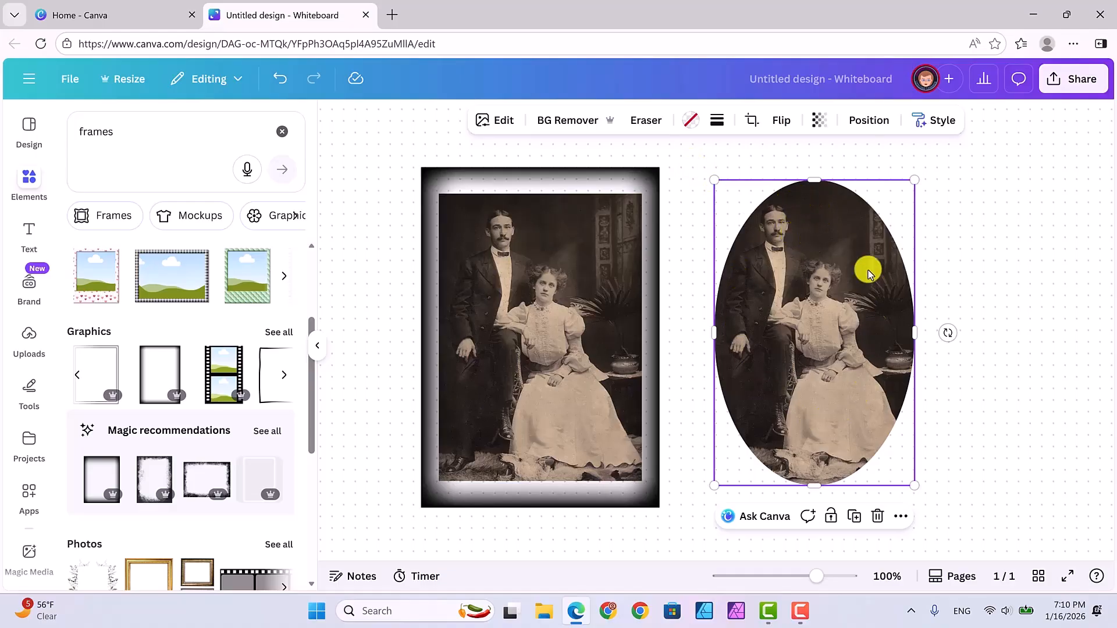
click(718, 120)
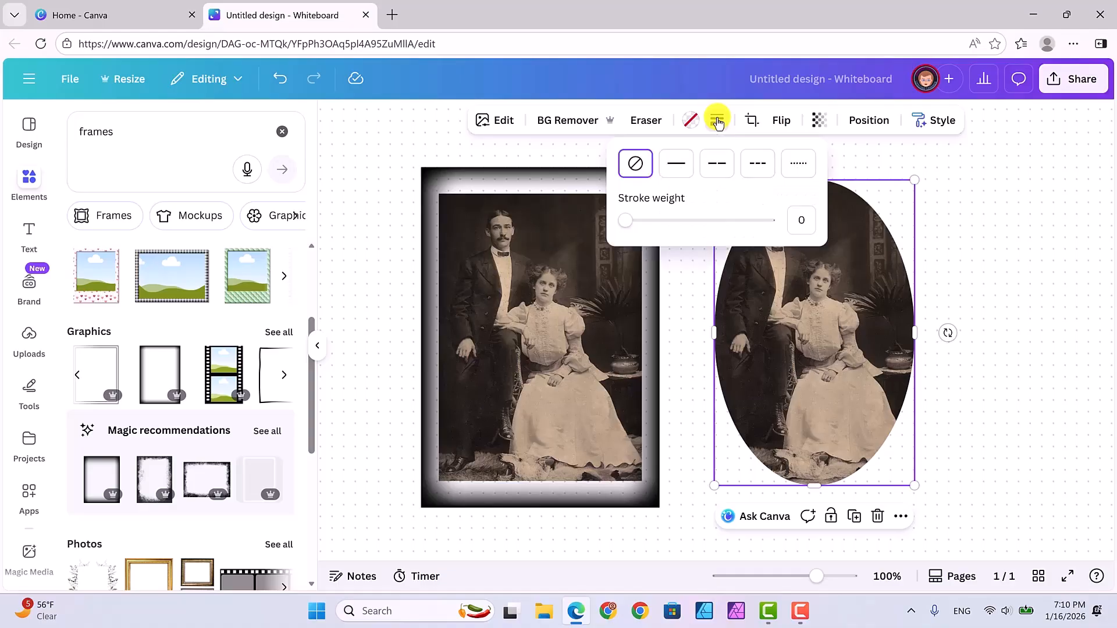
click(676, 166)
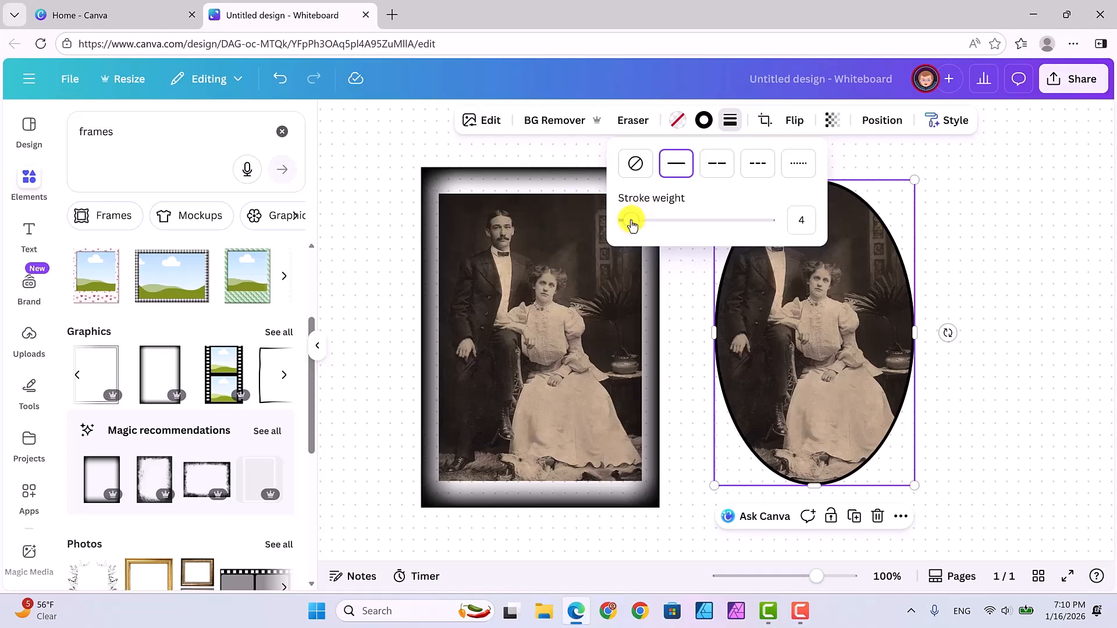
mouse_move(632, 224)
mouse_down()
mouse_move(687, 226)
mouse_move(639, 227)
mouse_up()
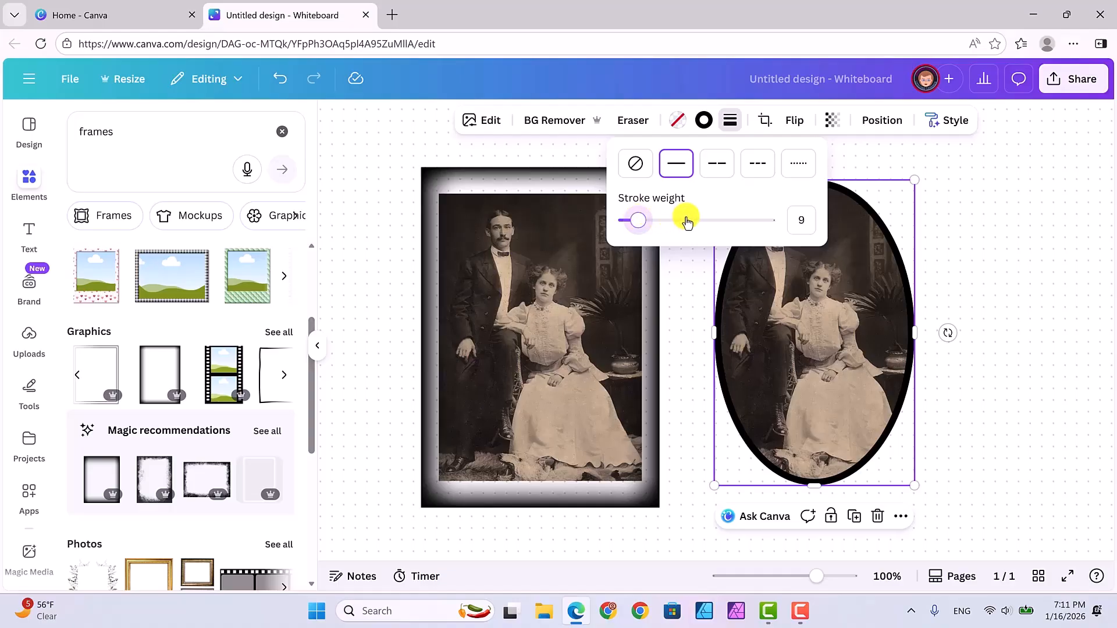
click(996, 361)
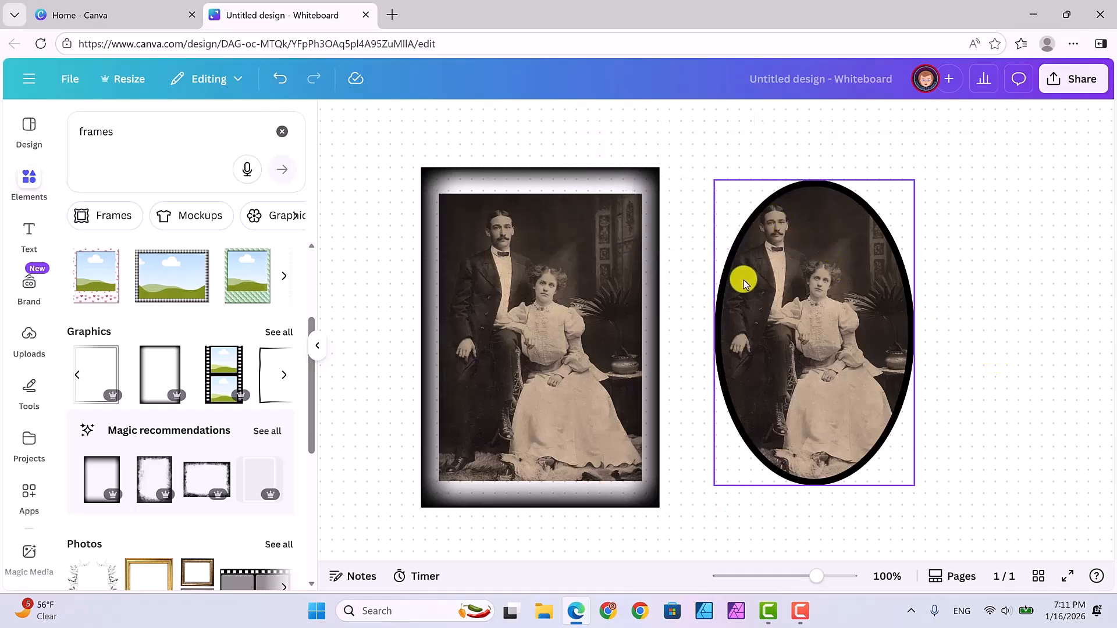
Step: Try the beige and dark brown photo colors on the oval's border and settle on the medium gray-brown one
click(765, 378)
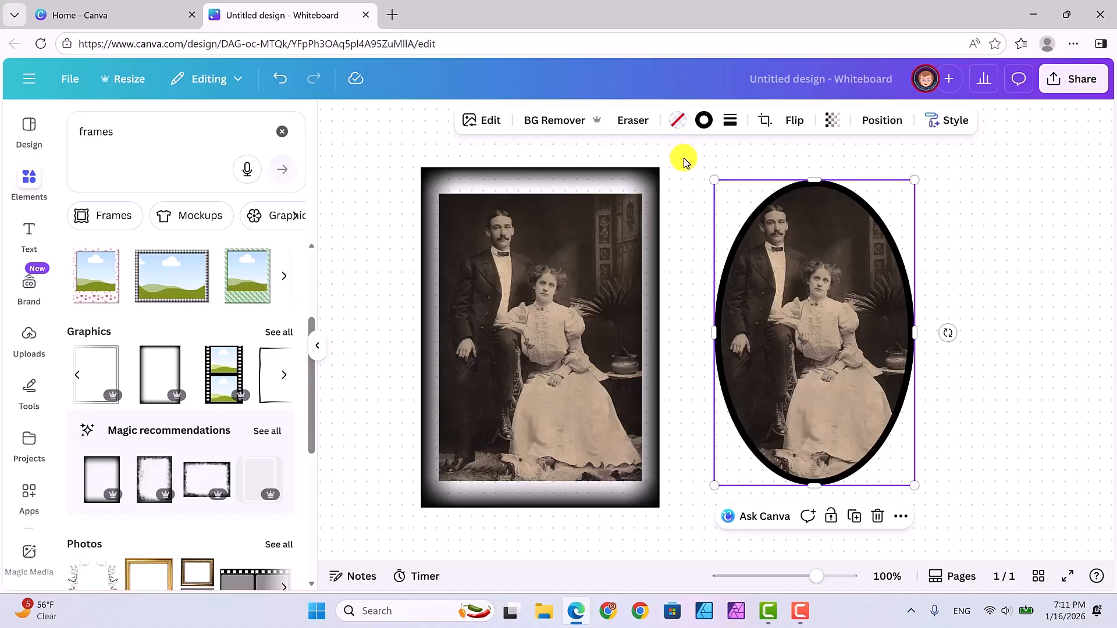
click(705, 121)
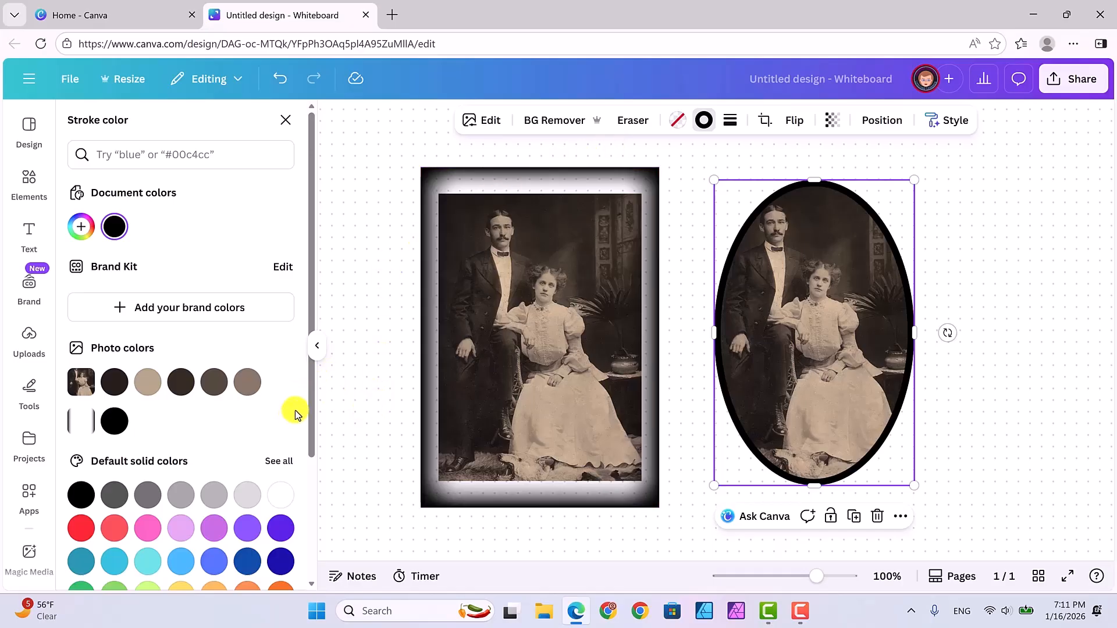
drag(312, 386, 313, 462)
scroll(312, 482, down, 1)
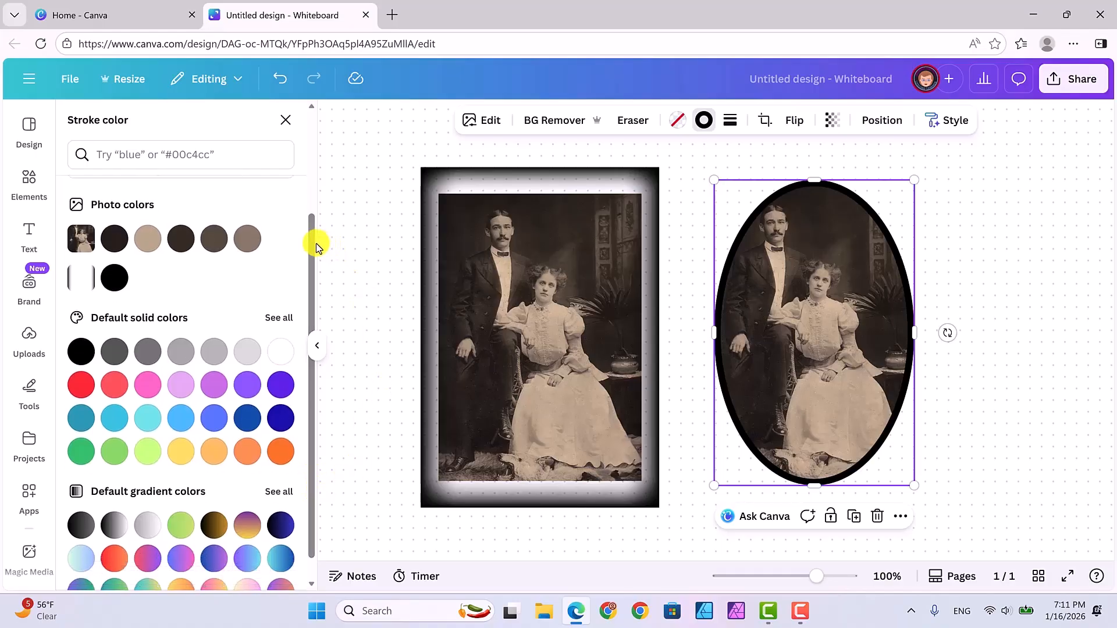
click(148, 238)
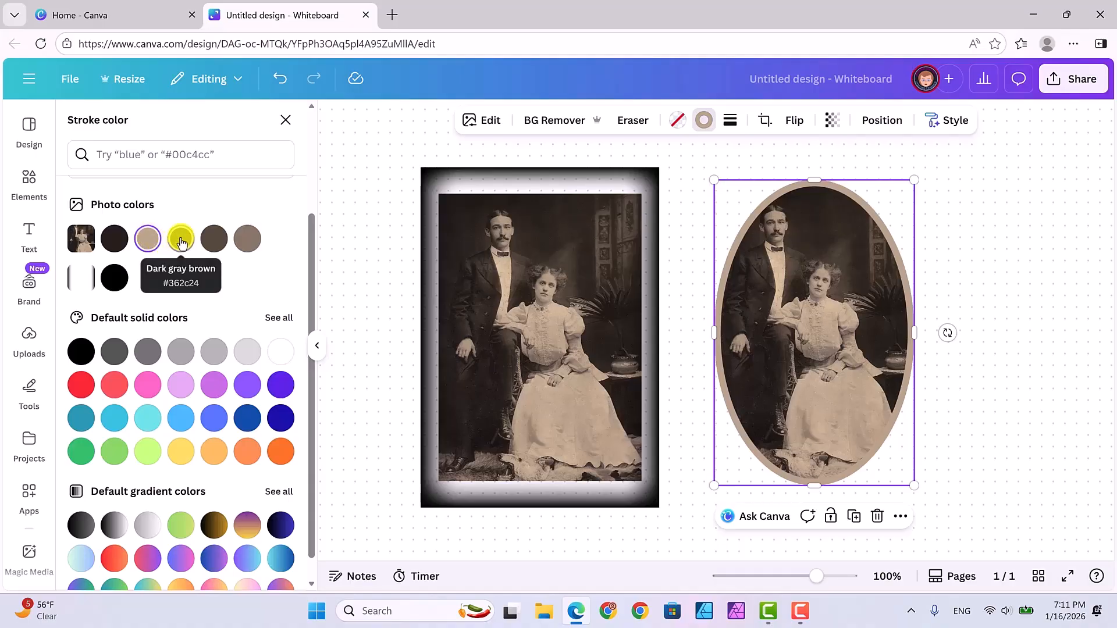
click(181, 239)
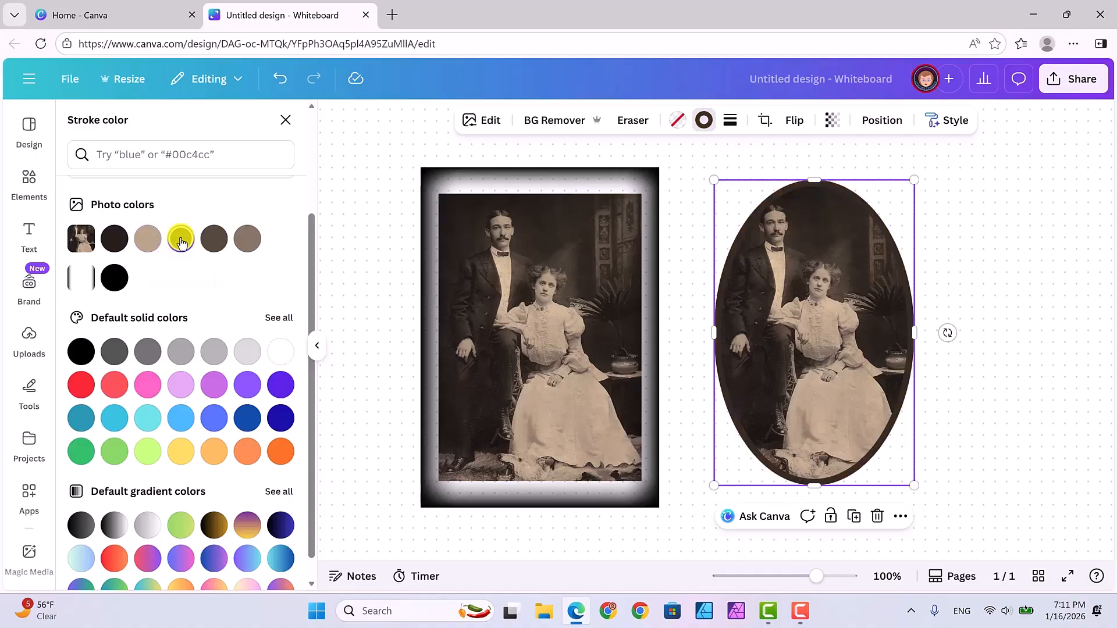
click(214, 239)
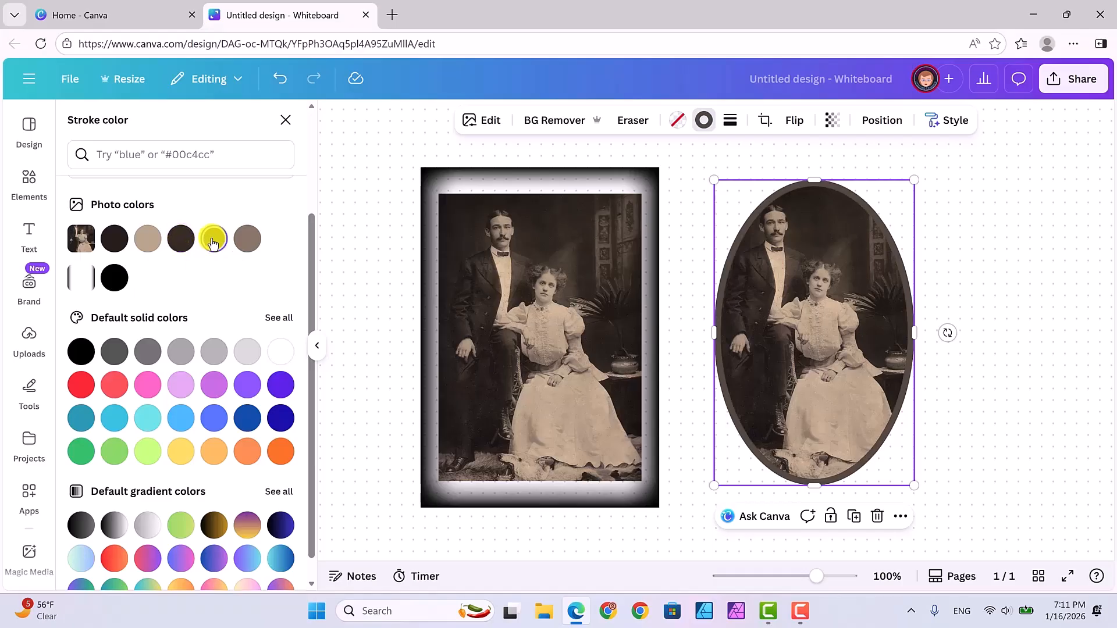
click(245, 240)
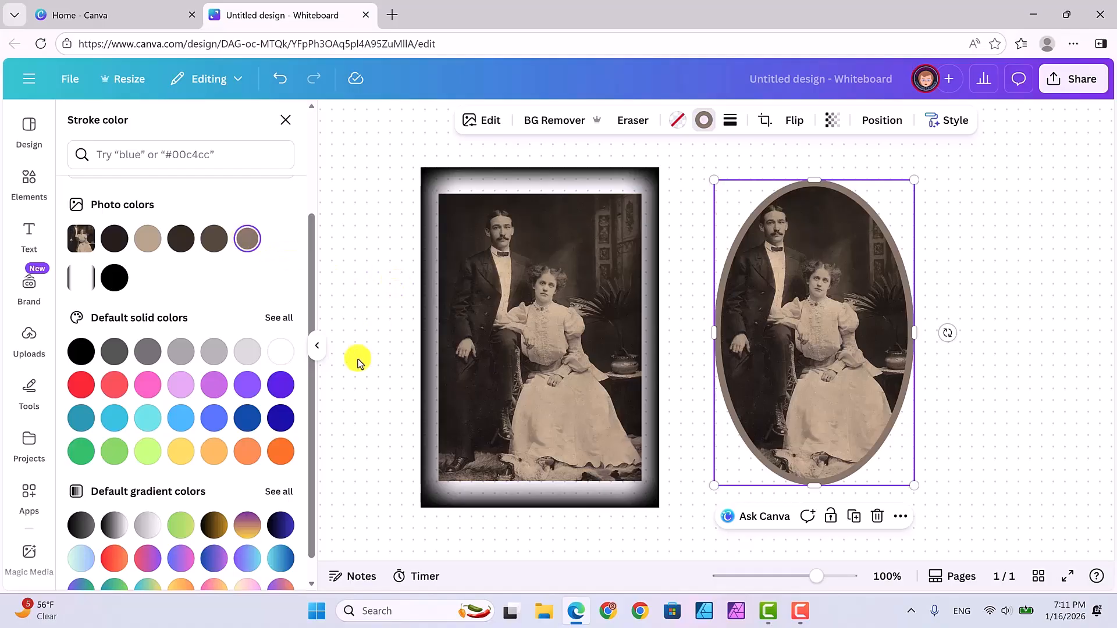
Step: Try solid orange, a yellow-pink gradient and a black-gold gradient on the oval's border, and return to the medium gray-brown photo color
scroll(313, 412, down, 1)
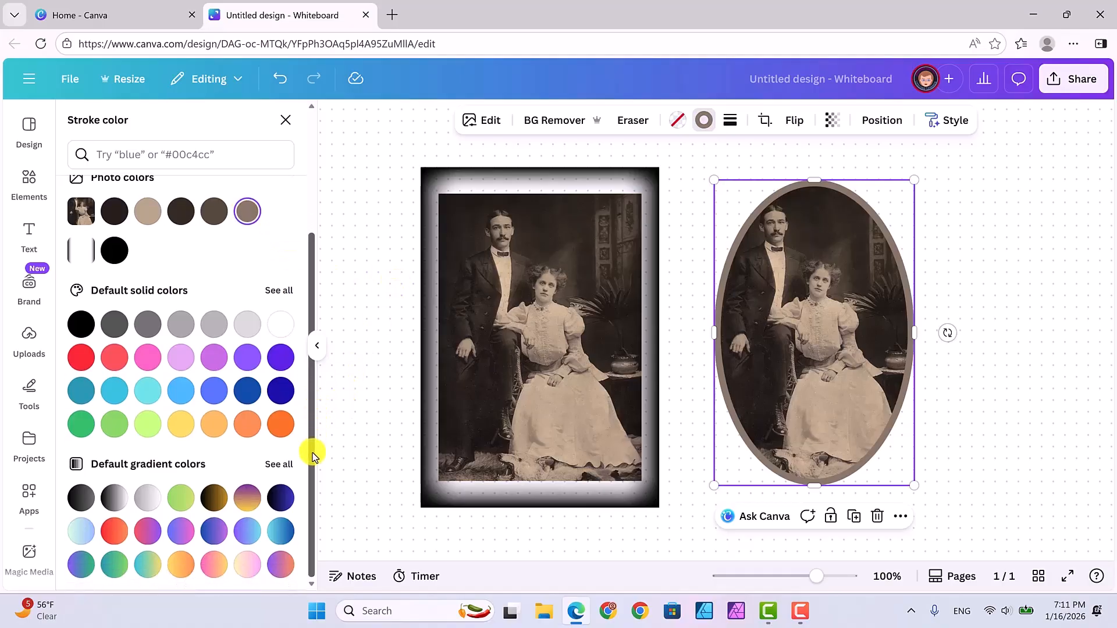
click(280, 425)
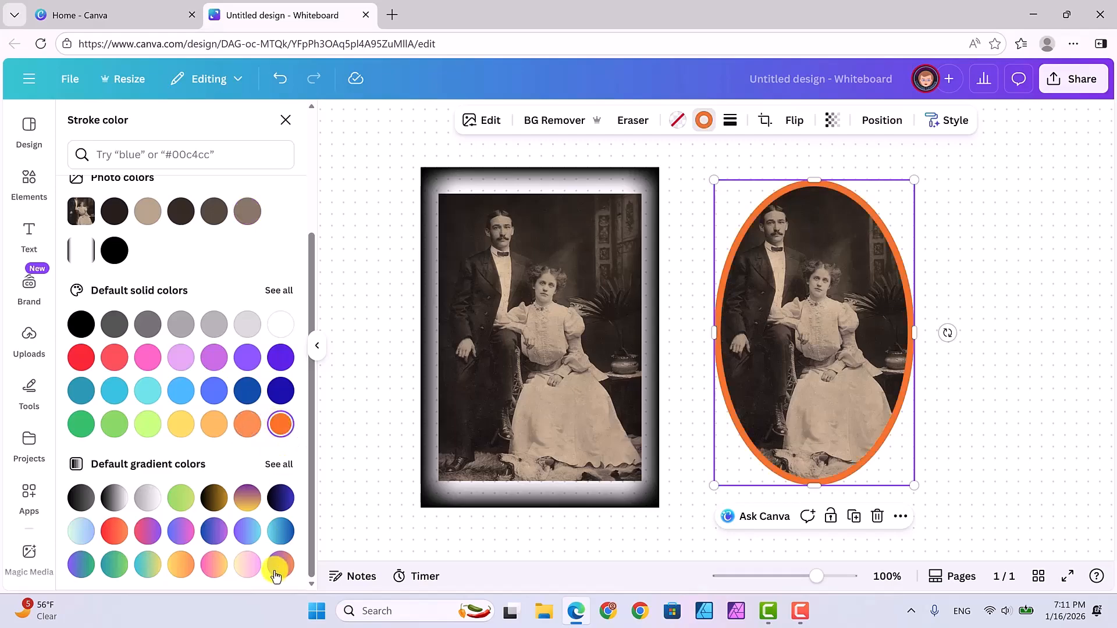
click(248, 563)
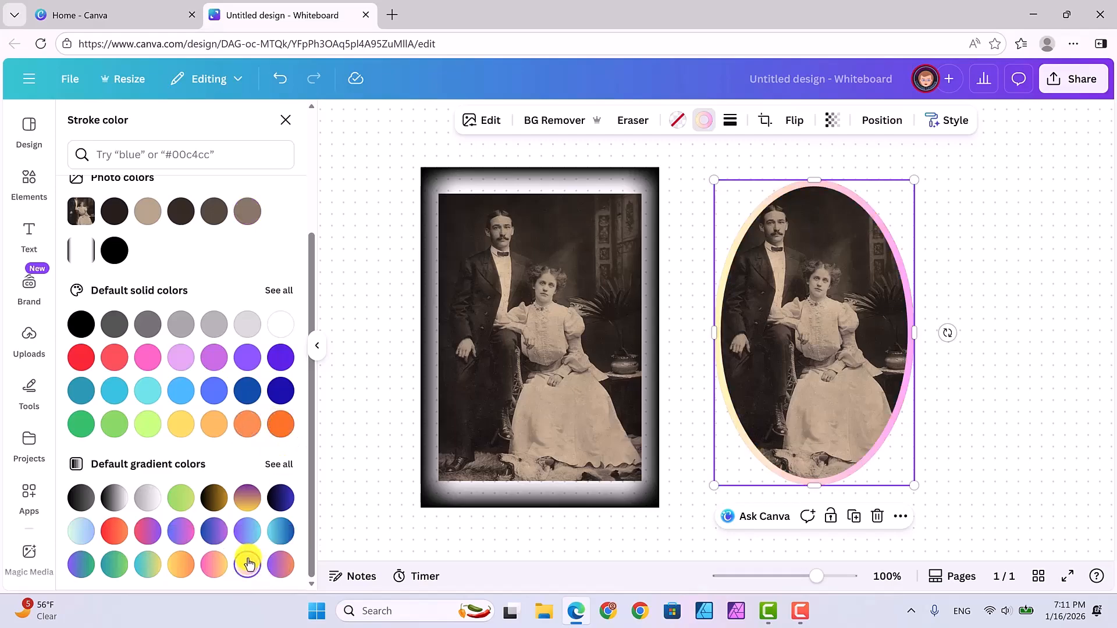
click(213, 497)
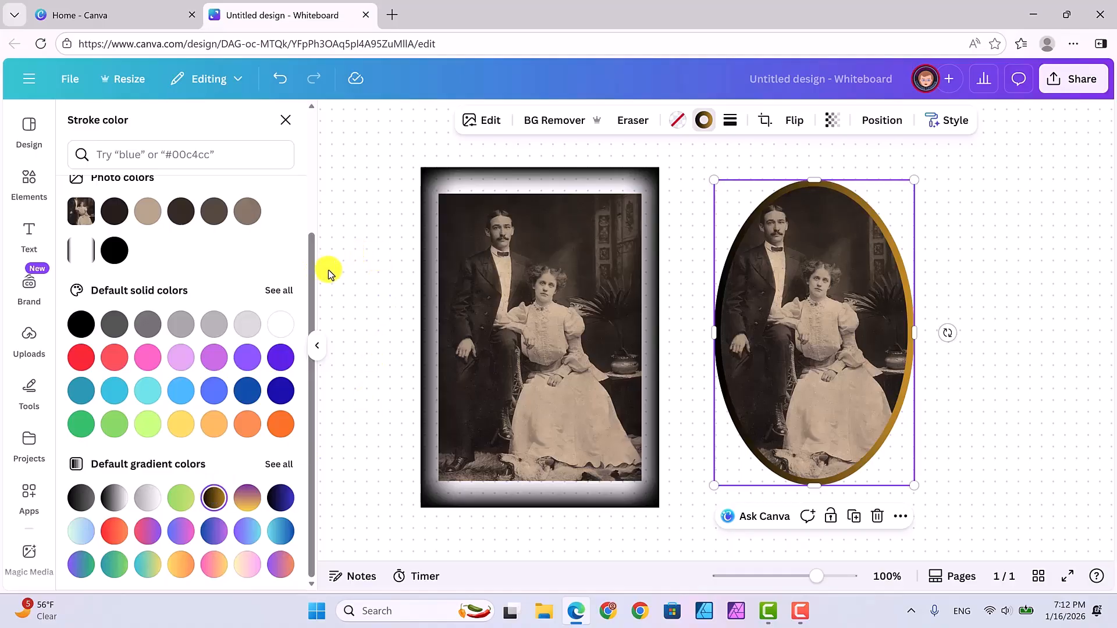
click(247, 215)
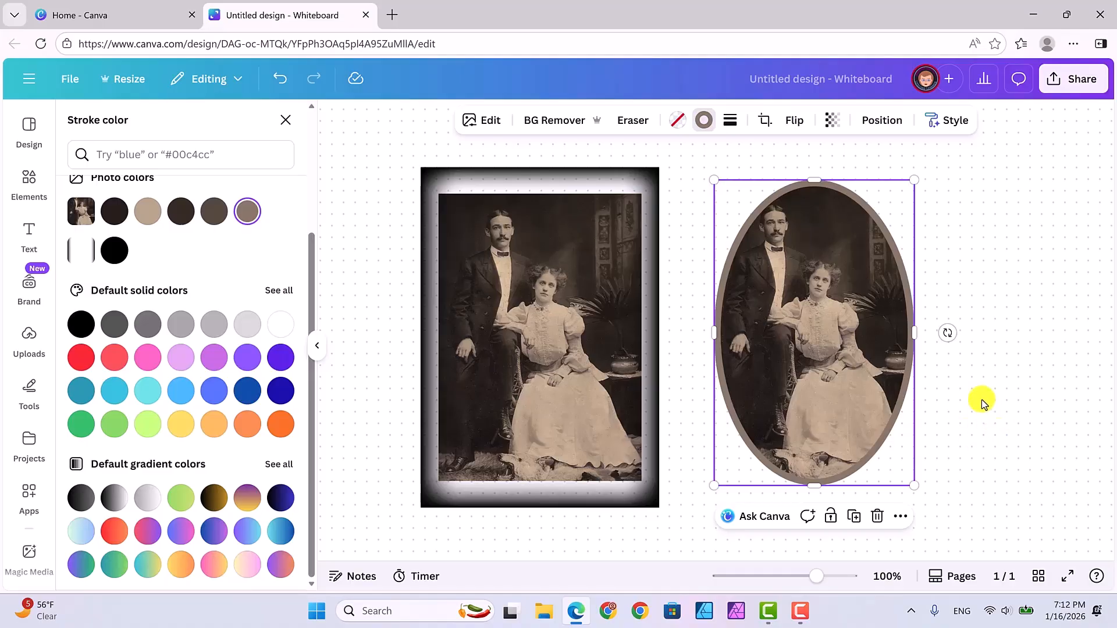
Step: Add a second page to the whiteboard and insert the pink heart-patterned frame mockup from the frames results
click(955, 576)
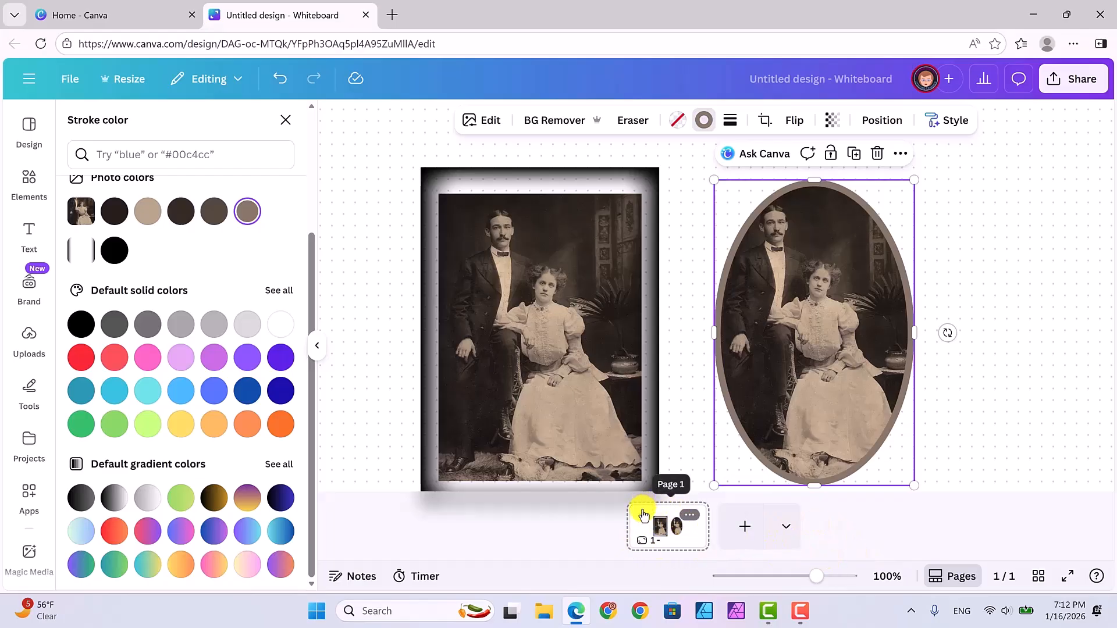
click(744, 525)
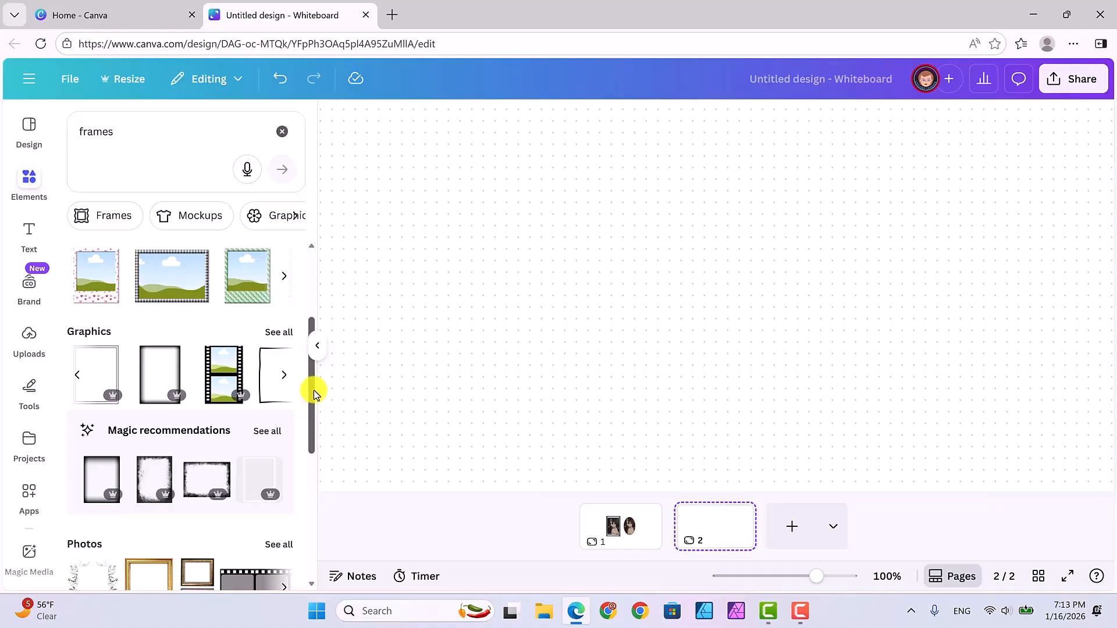
scroll(313, 391, down, 3)
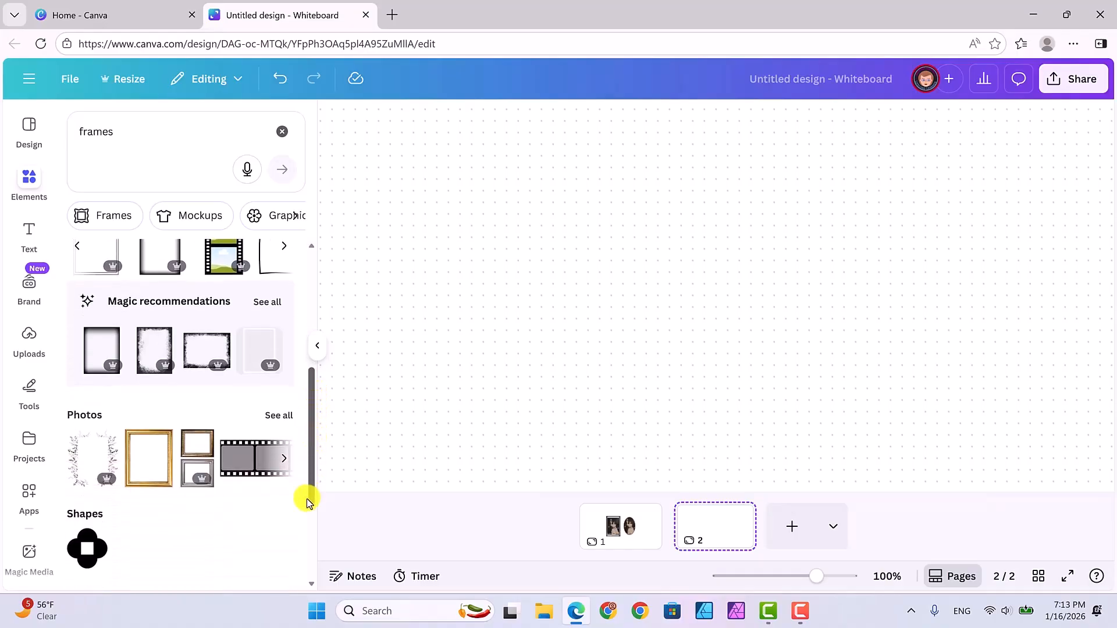
scroll(308, 506, down, 3)
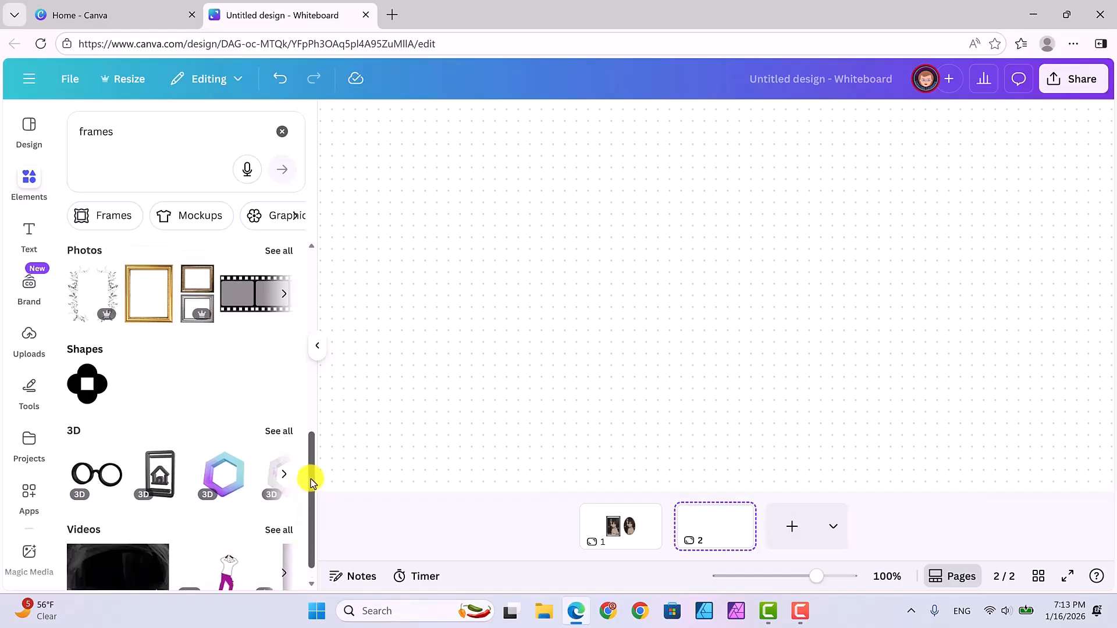
scroll(311, 479, up, 5)
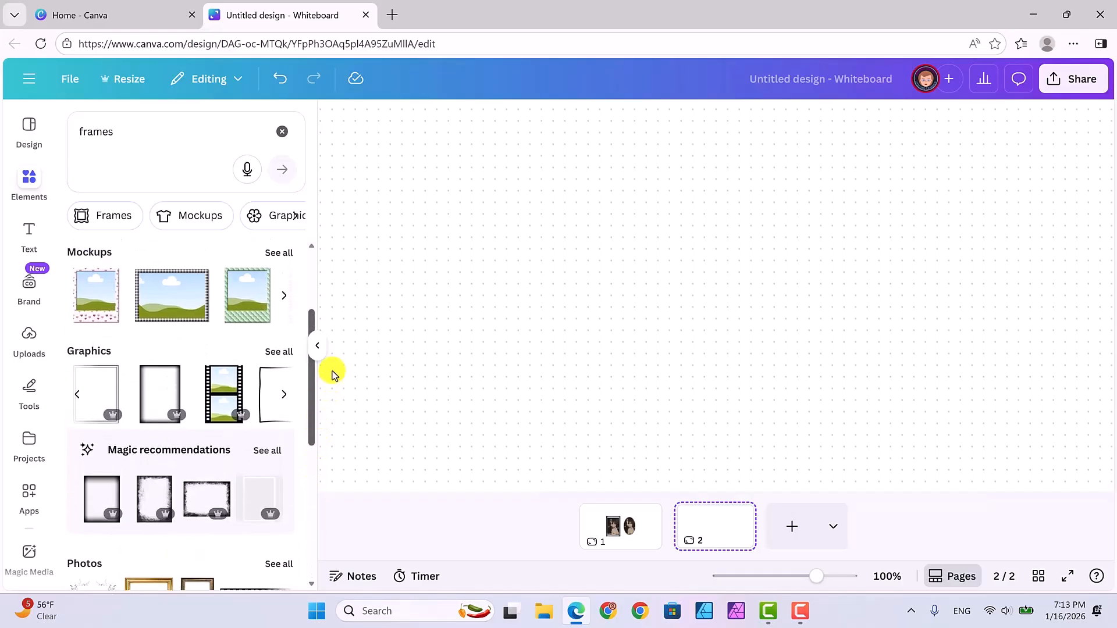
drag(332, 371, 334, 361)
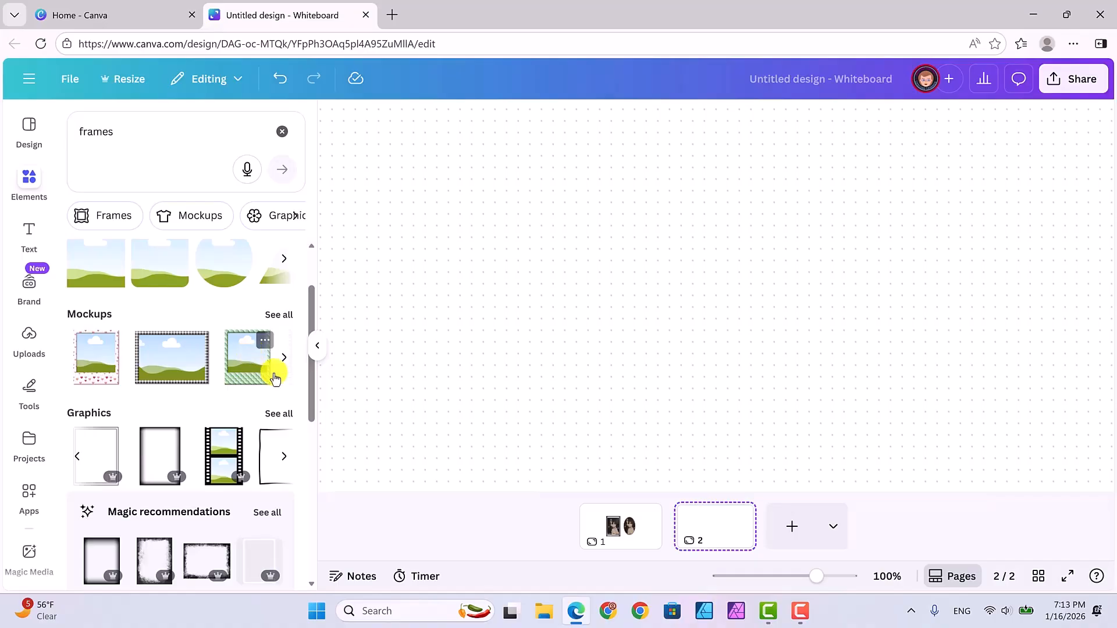
click(96, 349)
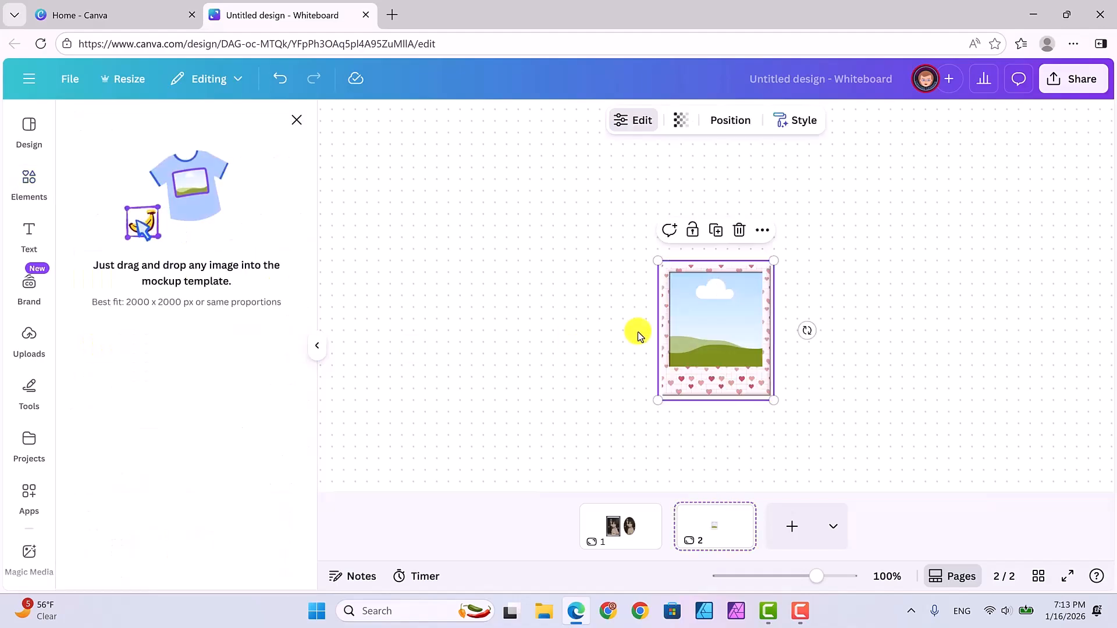
Step: Move the heart-patterned mockup to the left part of the page and enlarge it proportionally
drag(694, 319, 438, 297)
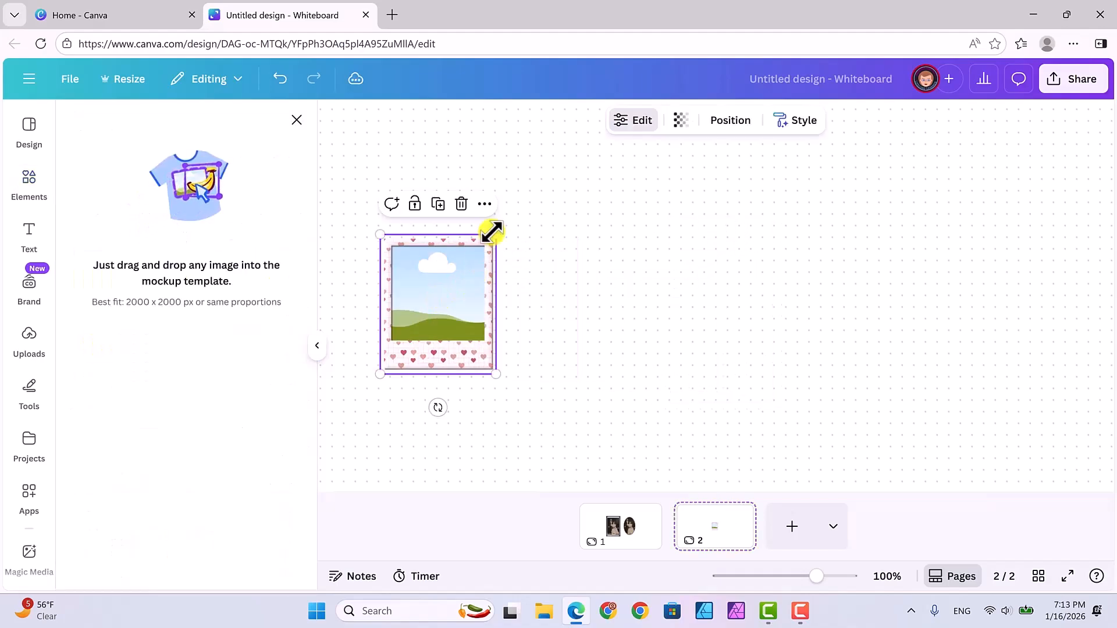
drag(494, 232, 567, 162)
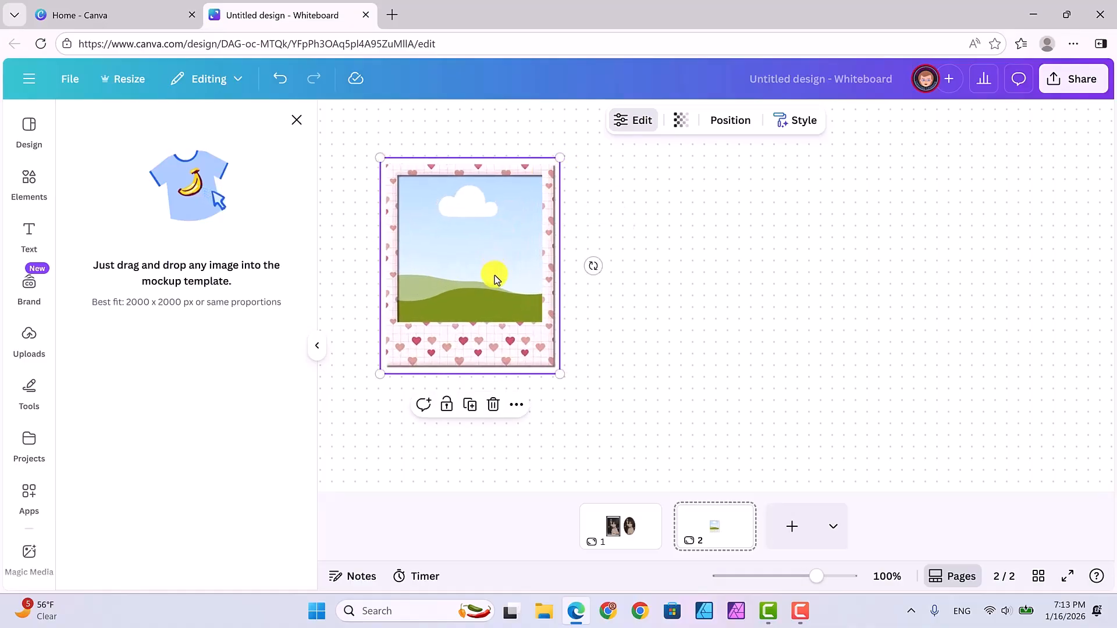
drag(499, 280, 512, 299)
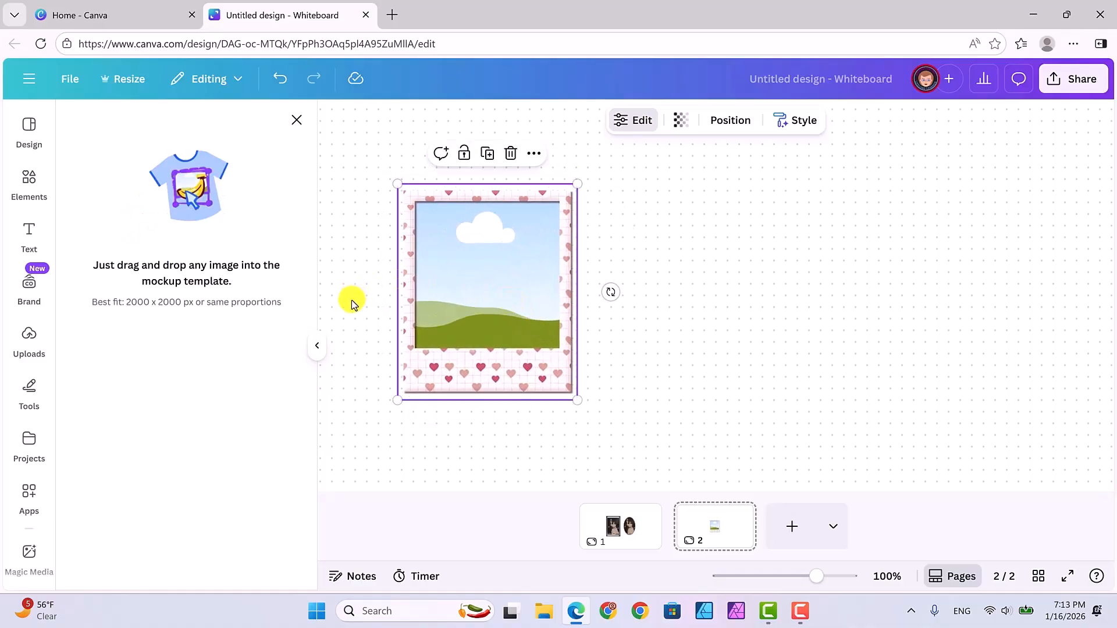
Step: Insert the circular mockup with blue waves, clouds and a red sun, and enlarge it beside the heart-patterned one
click(294, 121)
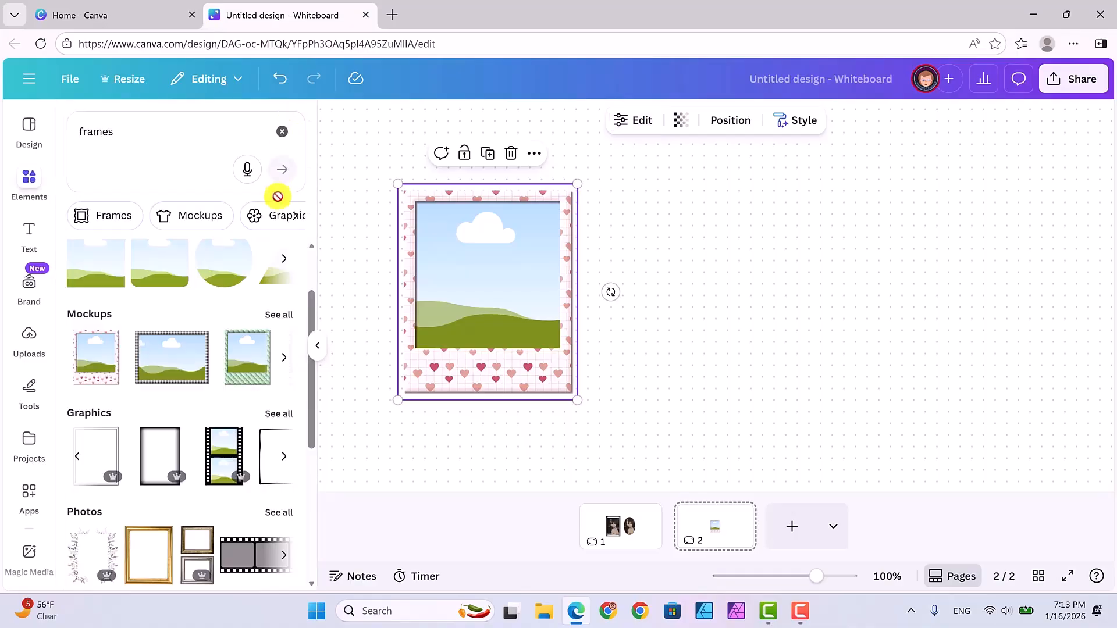
click(283, 357)
click(283, 358)
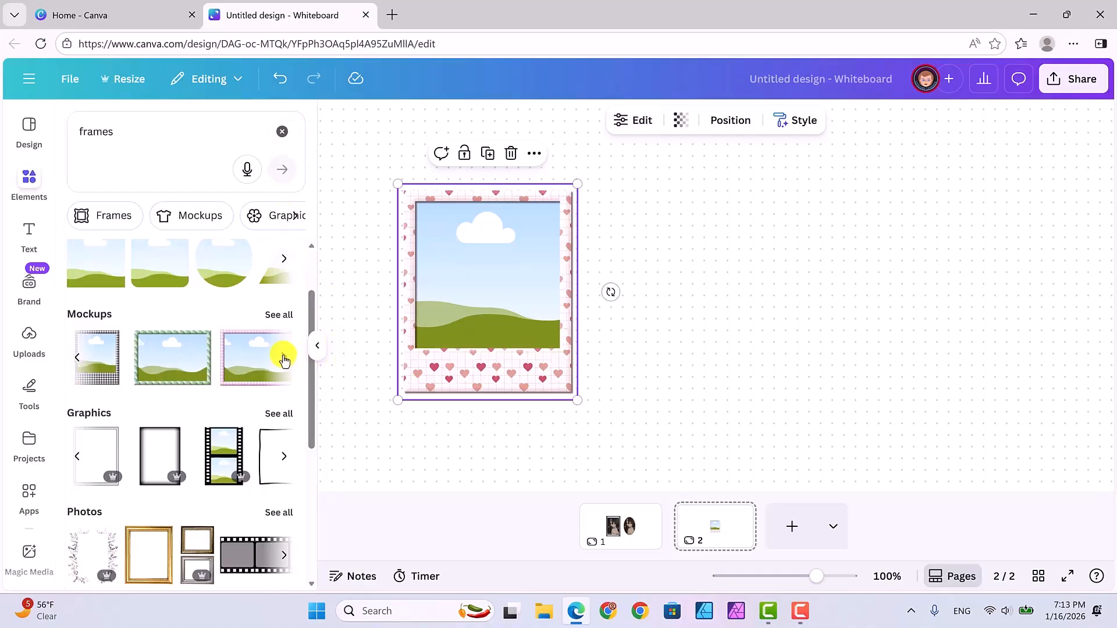
click(283, 357)
click(284, 357)
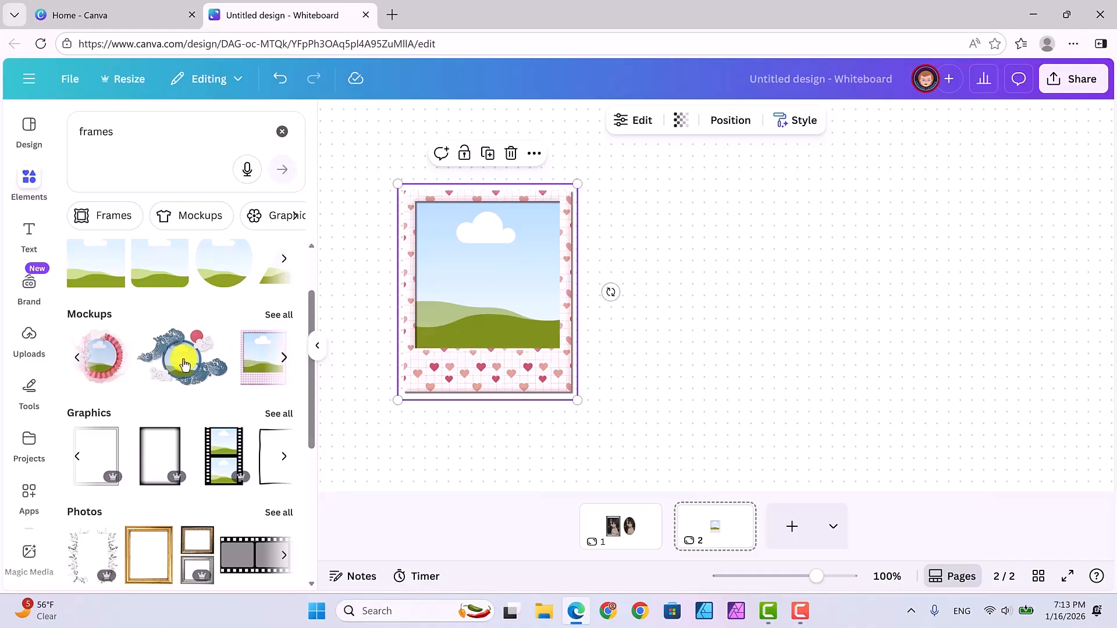
click(185, 359)
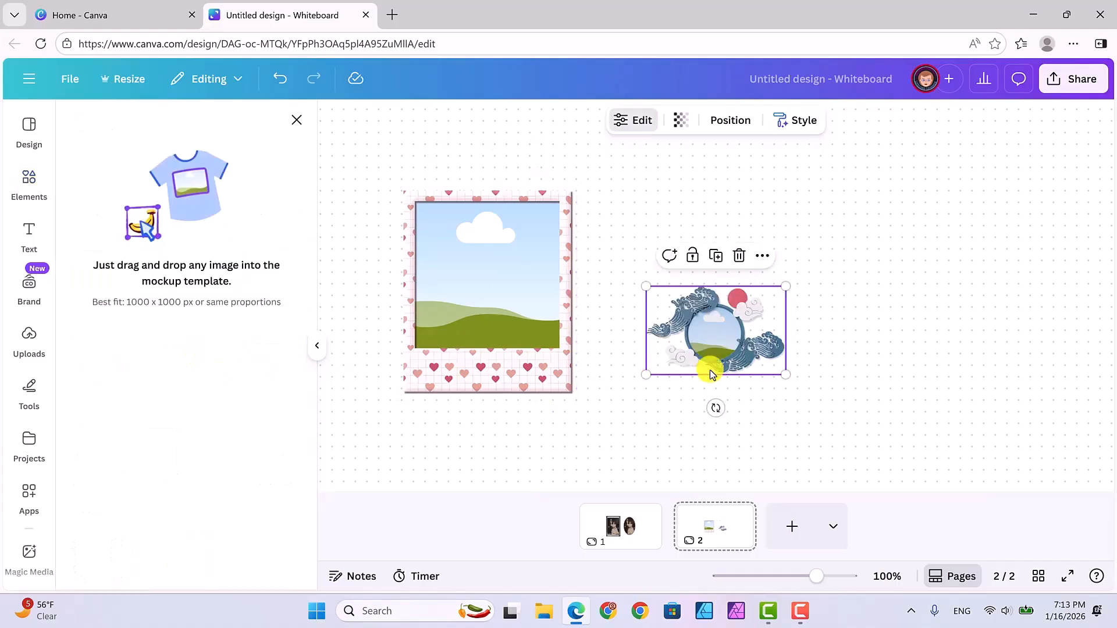
drag(787, 283, 937, 192)
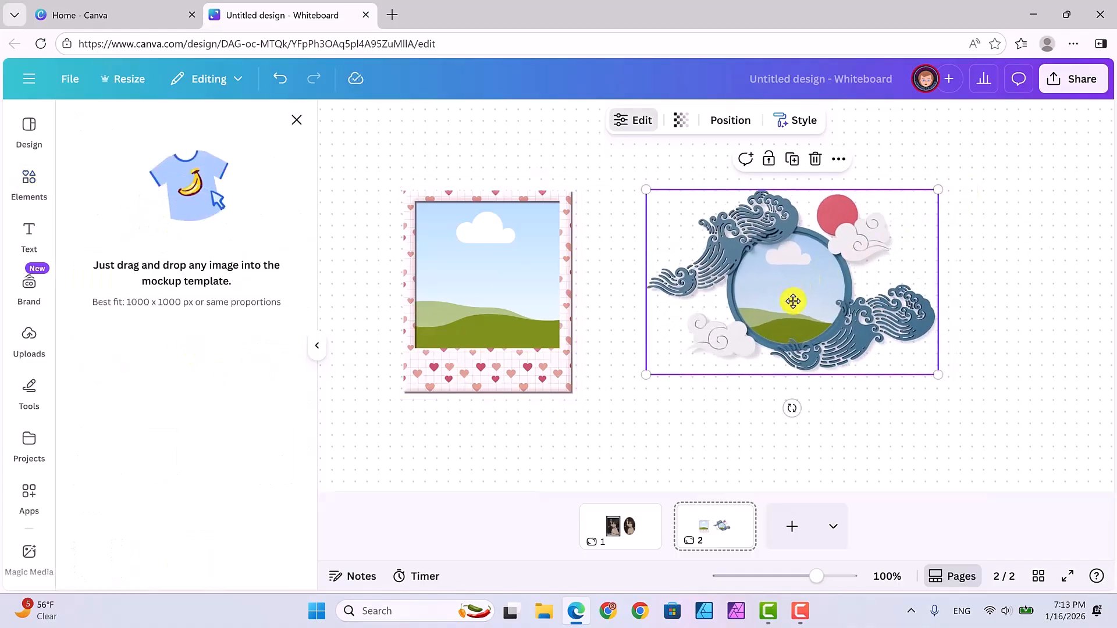
drag(791, 290, 797, 306)
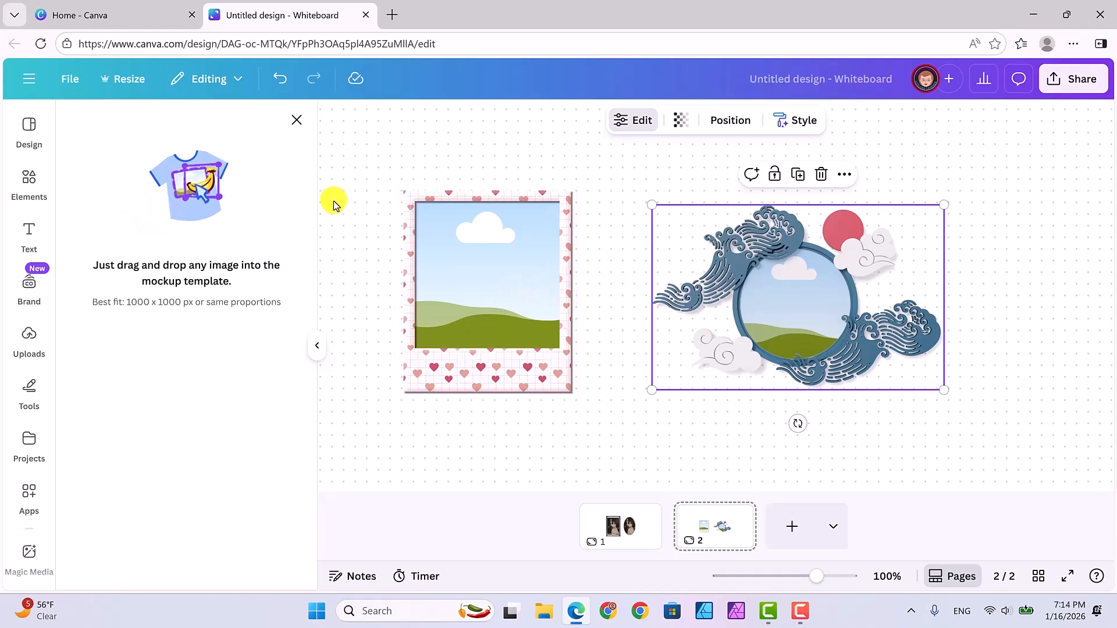
Step: Search the elements library for "puppy" instead of frames
click(49, 190)
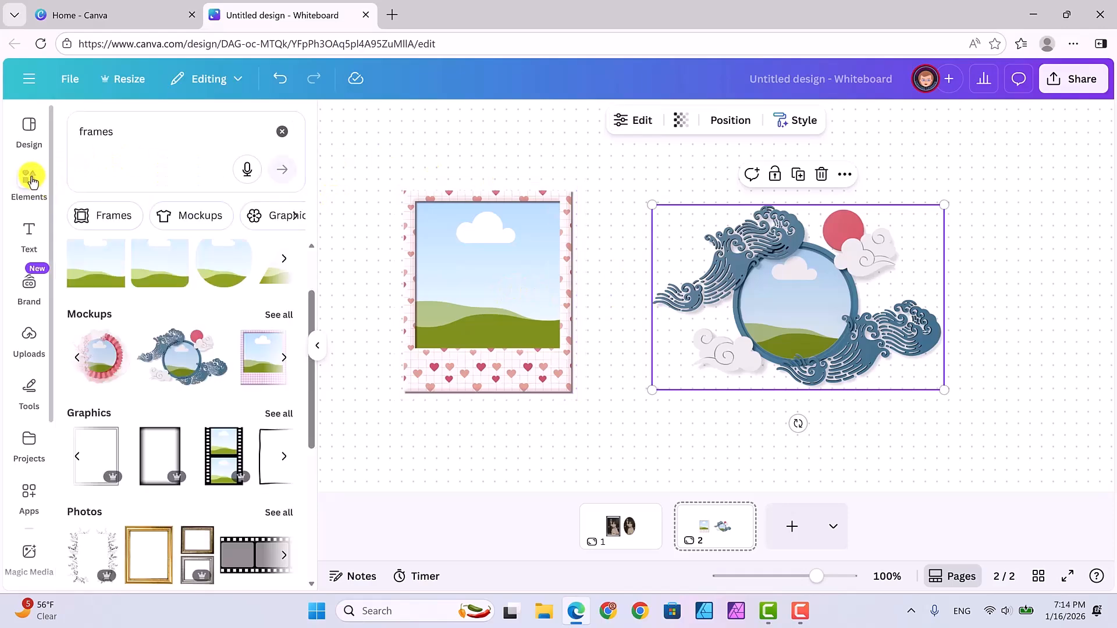
drag(128, 132, 65, 131)
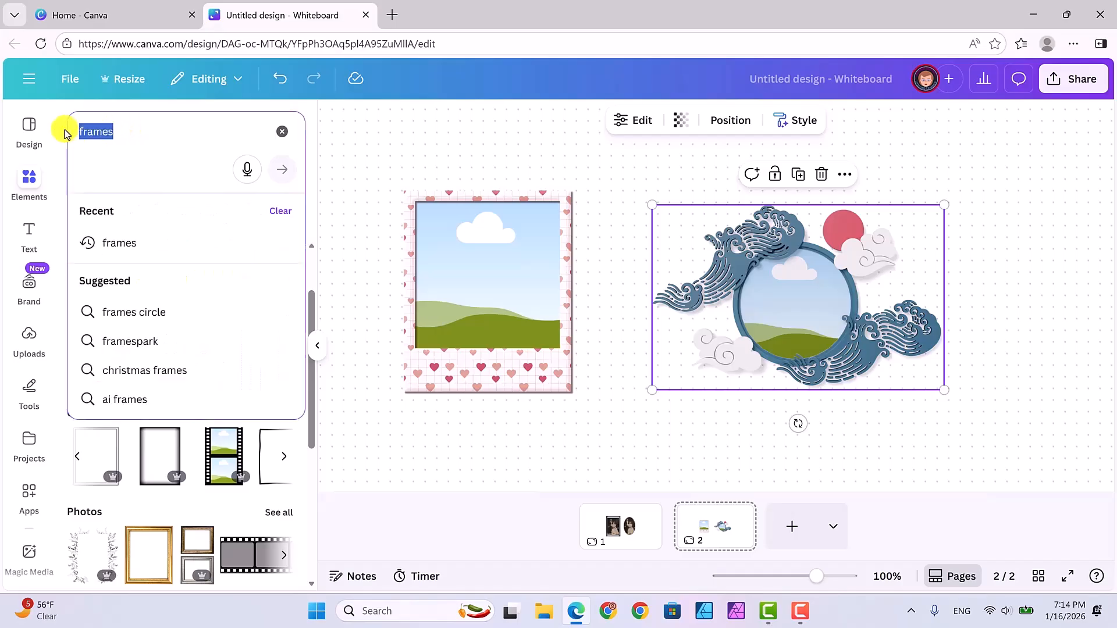
text(p)
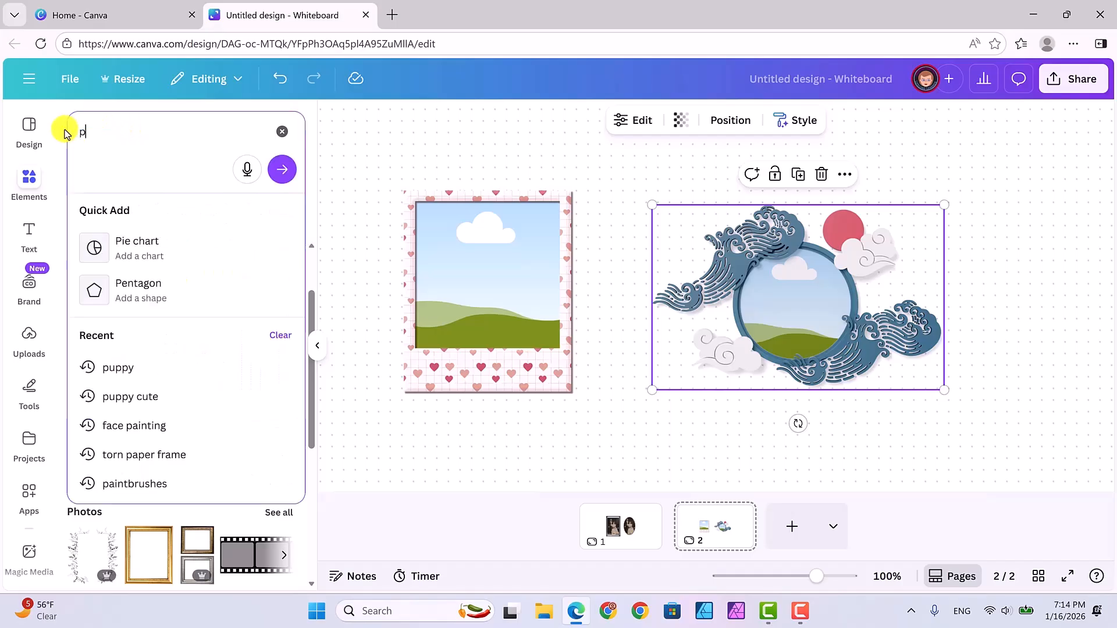
text(uppy)
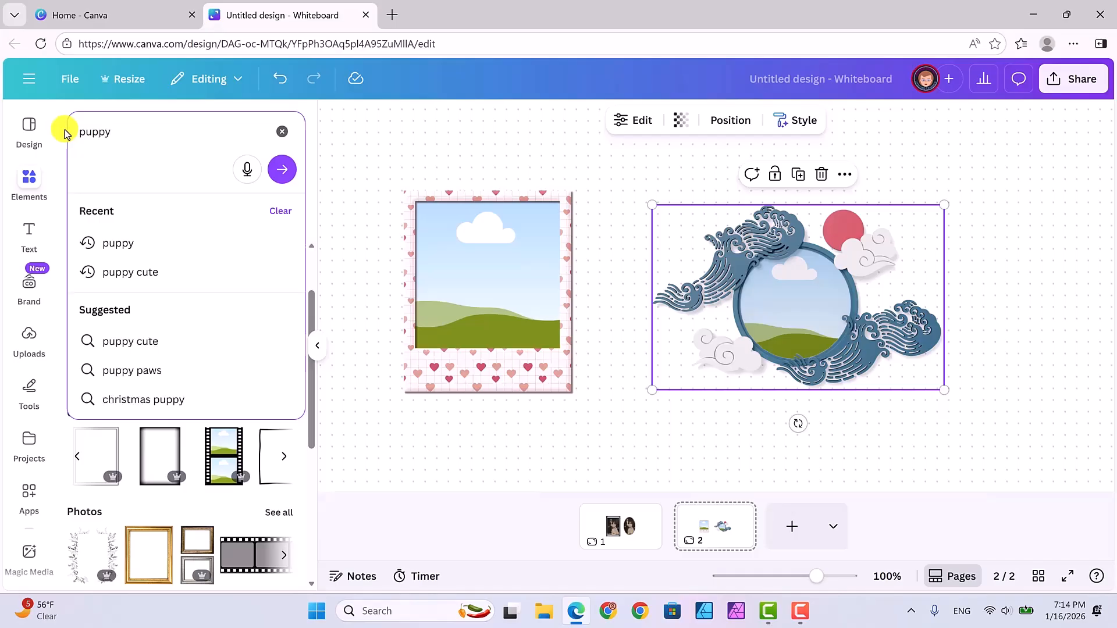
click(117, 242)
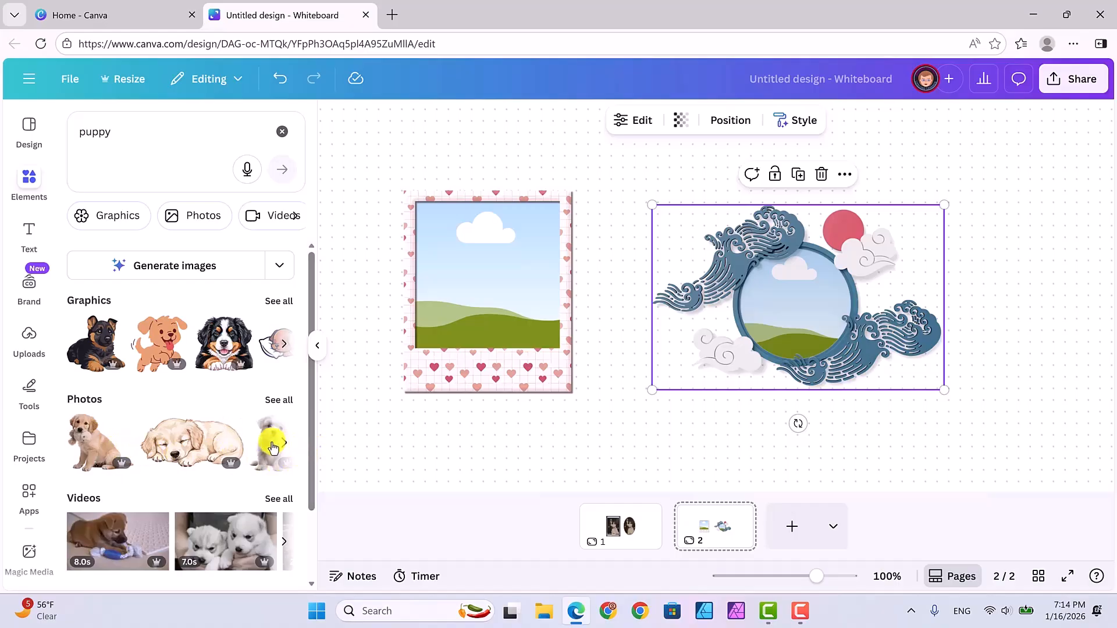
Step: Try the golden retriever puppy photo in the heart-patterned mockup, and undo the placement
click(237, 442)
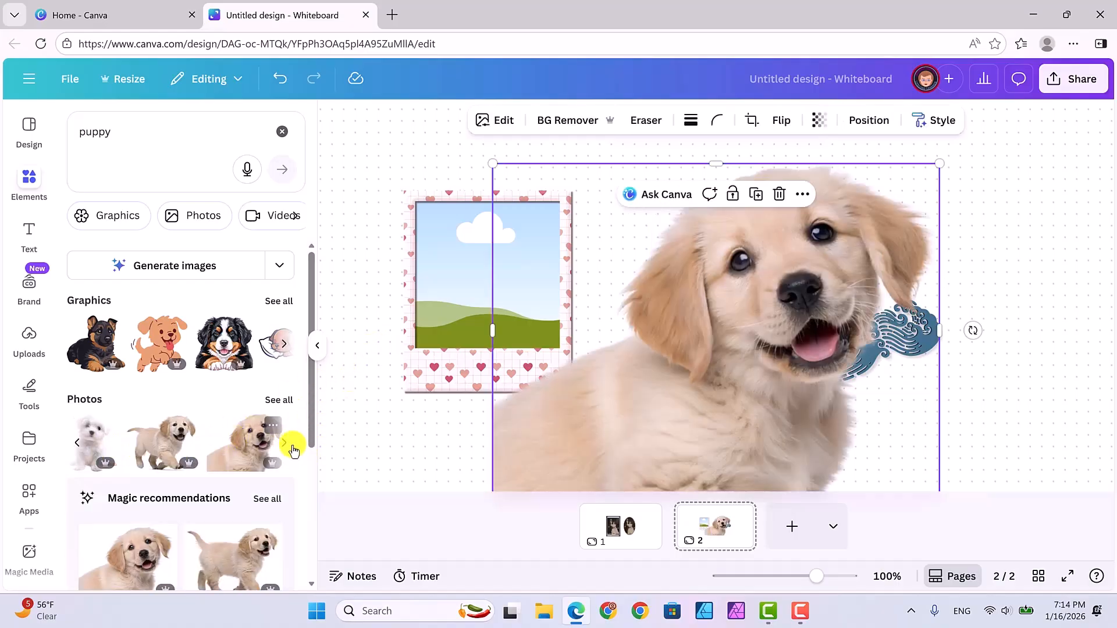
drag(935, 164, 503, 257)
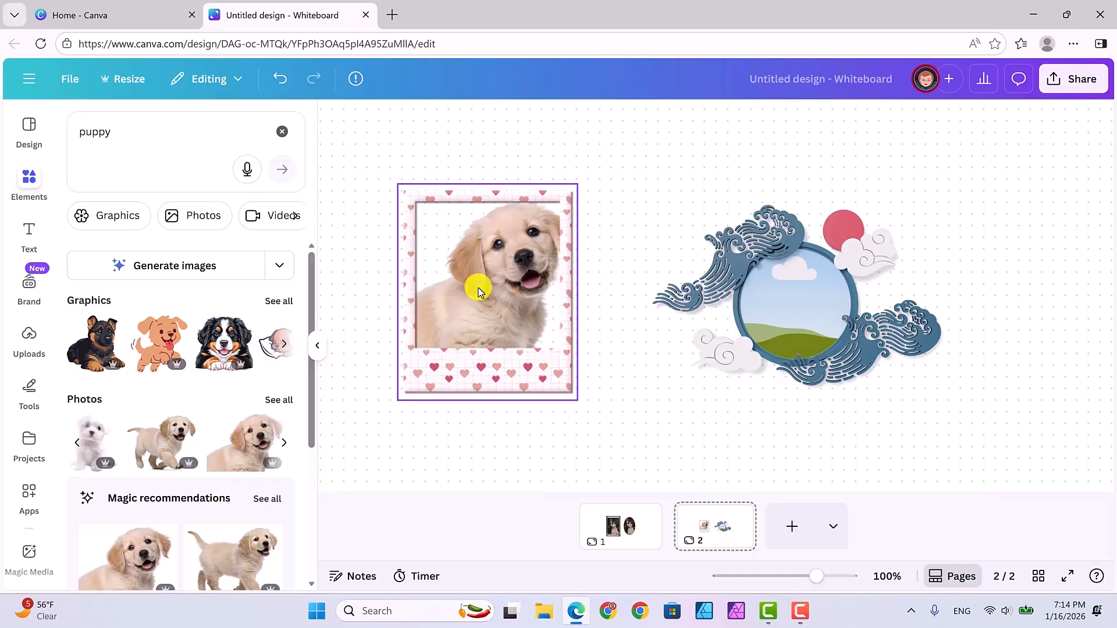
click(281, 80)
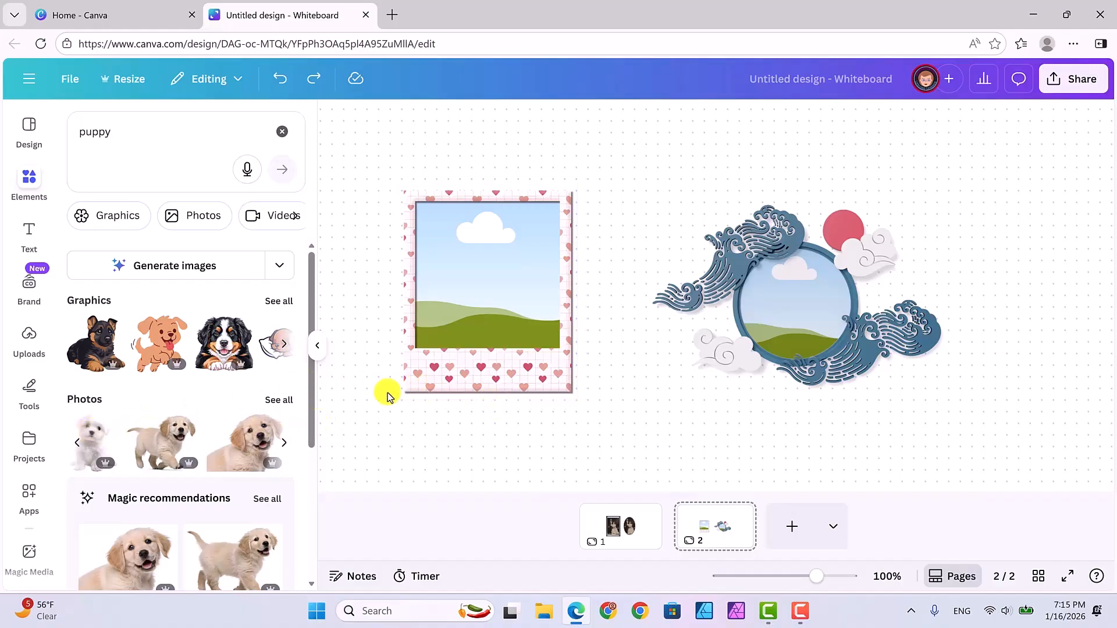
Step: Add the black, white and brown puppy graphic, scale it down and drop it into the heart-patterned mockup
click(230, 340)
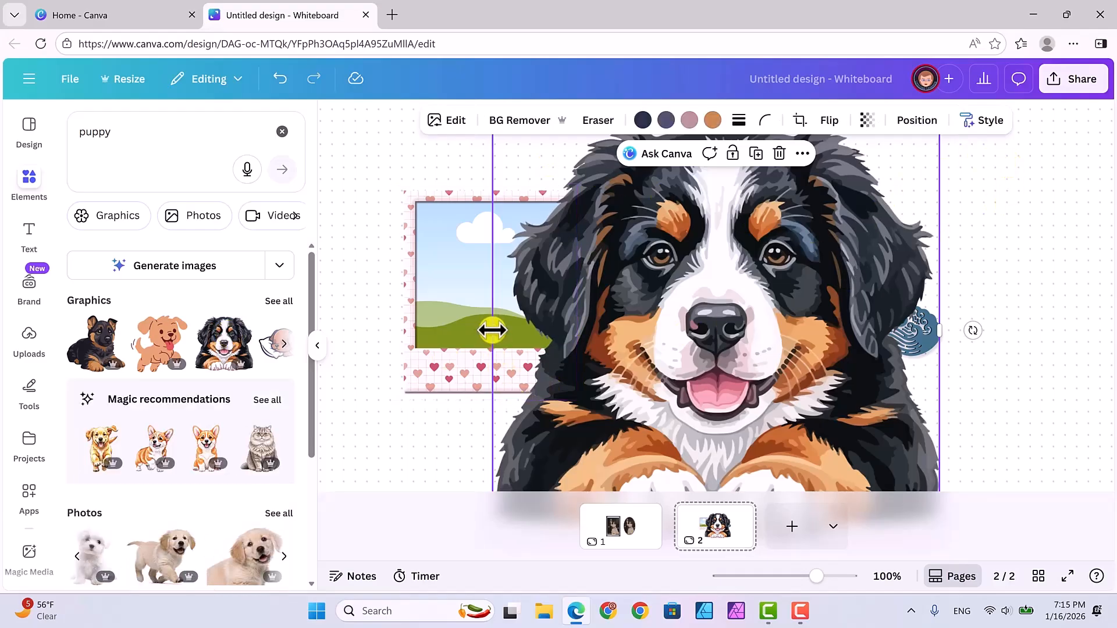
drag(493, 330, 465, 347)
scroll(1010, 234, up, 3)
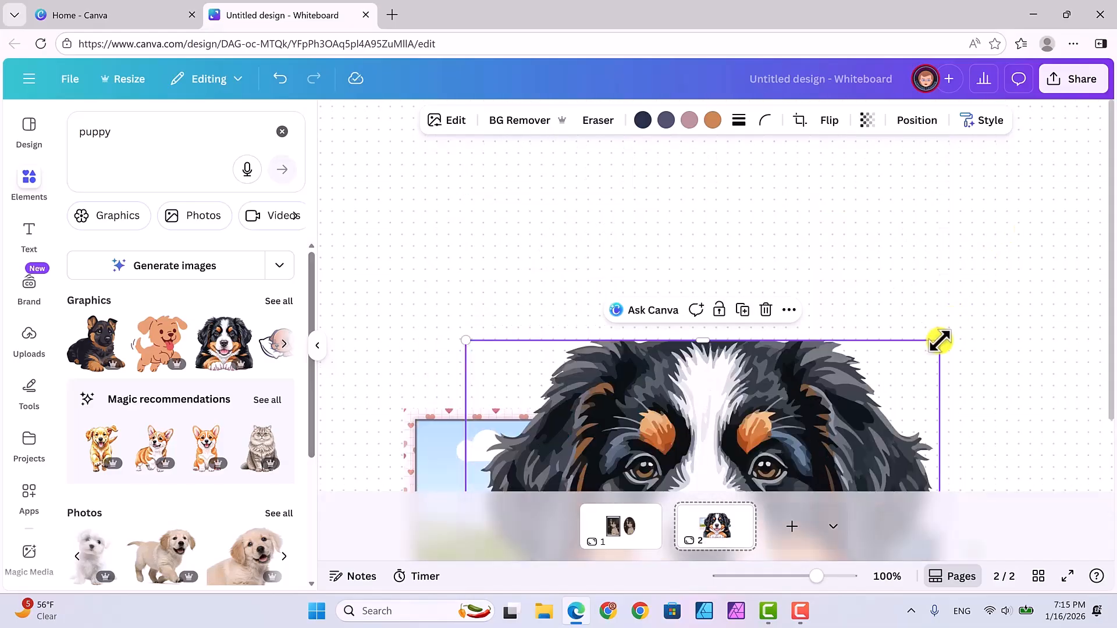
drag(938, 342, 822, 462)
scroll(947, 328, down, 4)
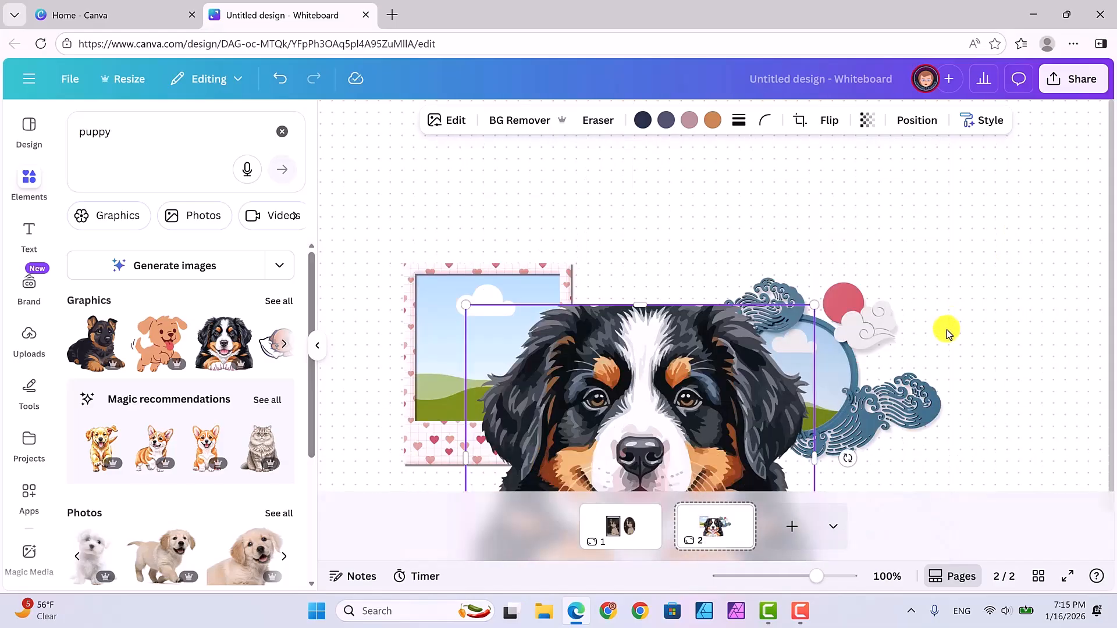
drag(580, 339, 554, 320)
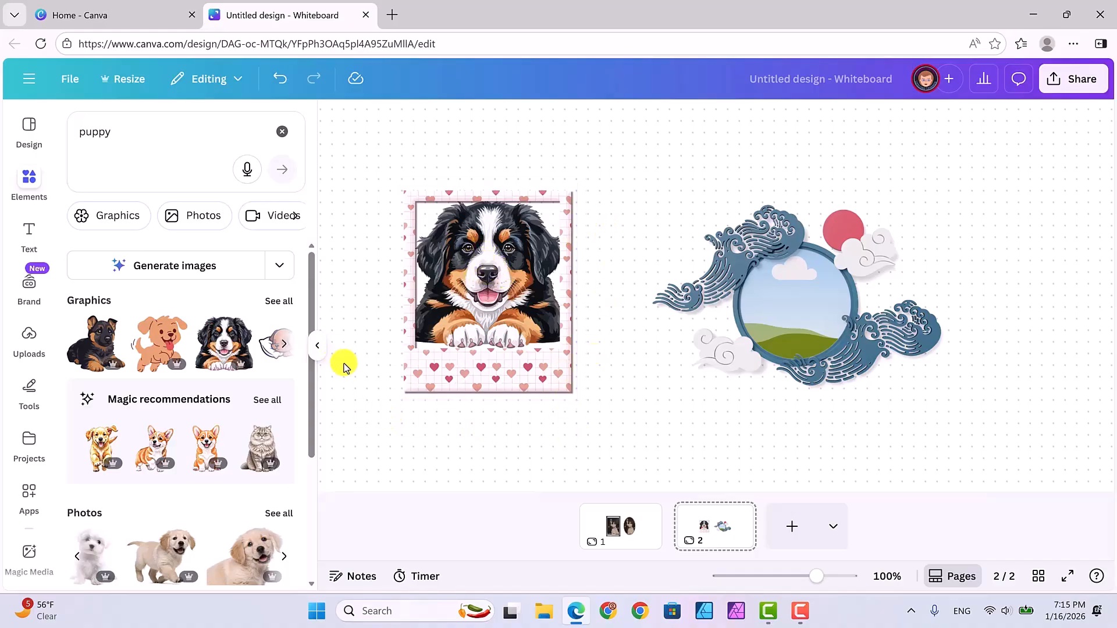
Step: Browse all puppy photos and place the sleeping puppy picture in the circular blue wave mockup
click(287, 346)
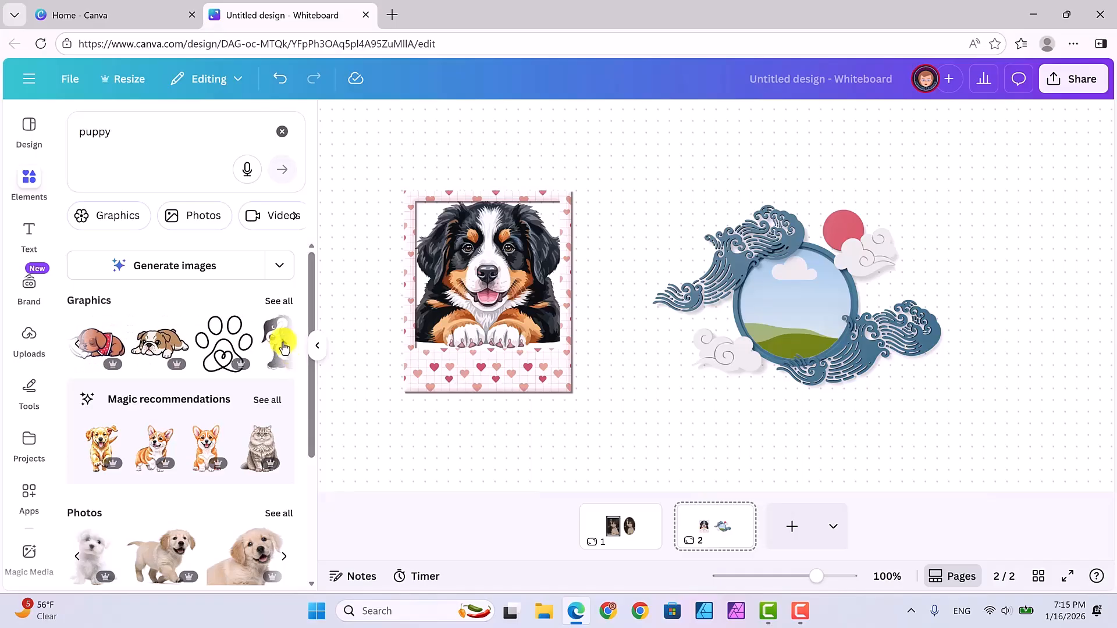
click(284, 346)
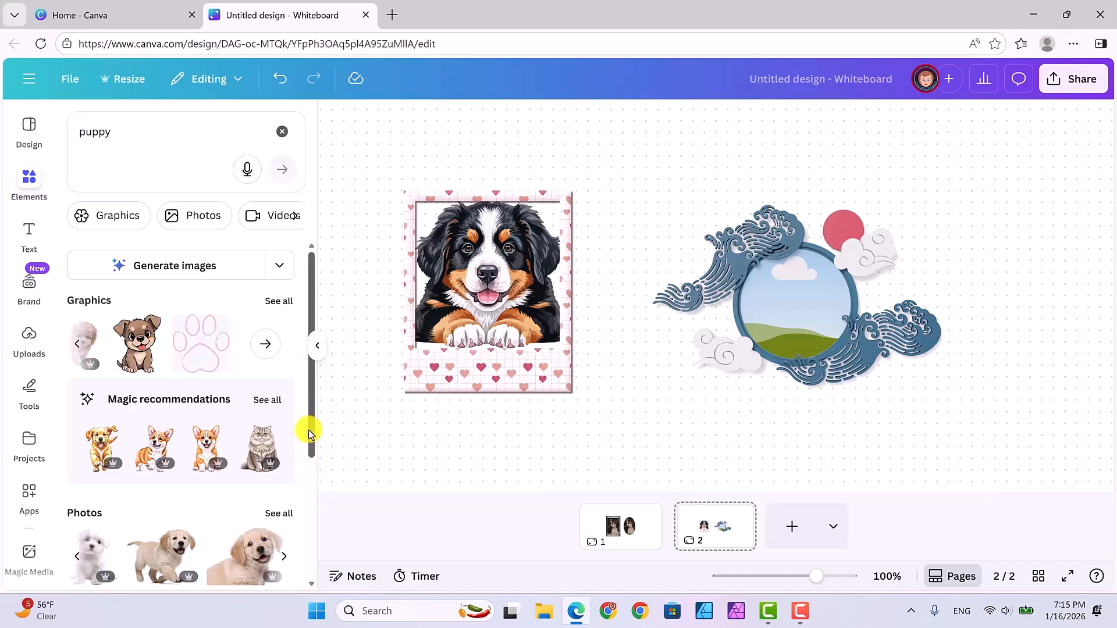
drag(308, 431, 308, 487)
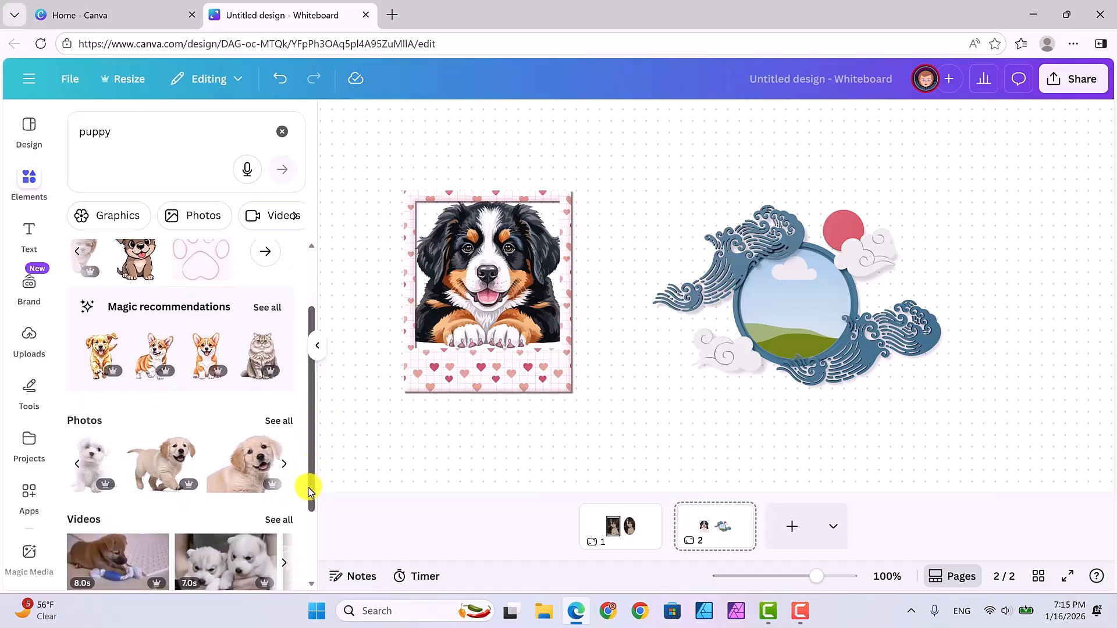
click(279, 411)
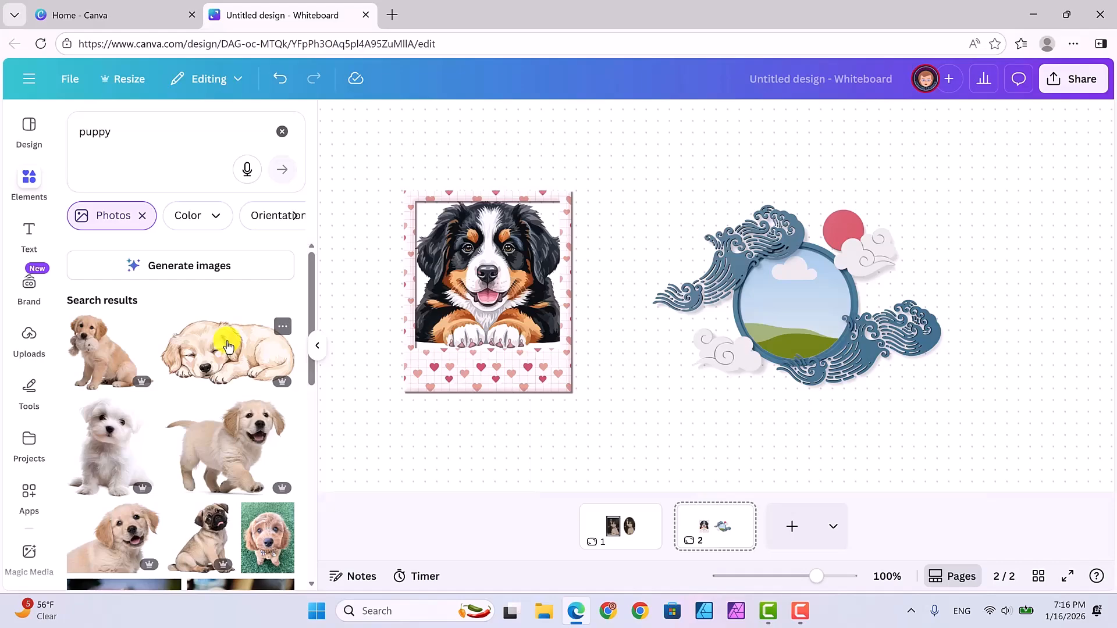
drag(228, 346, 704, 284)
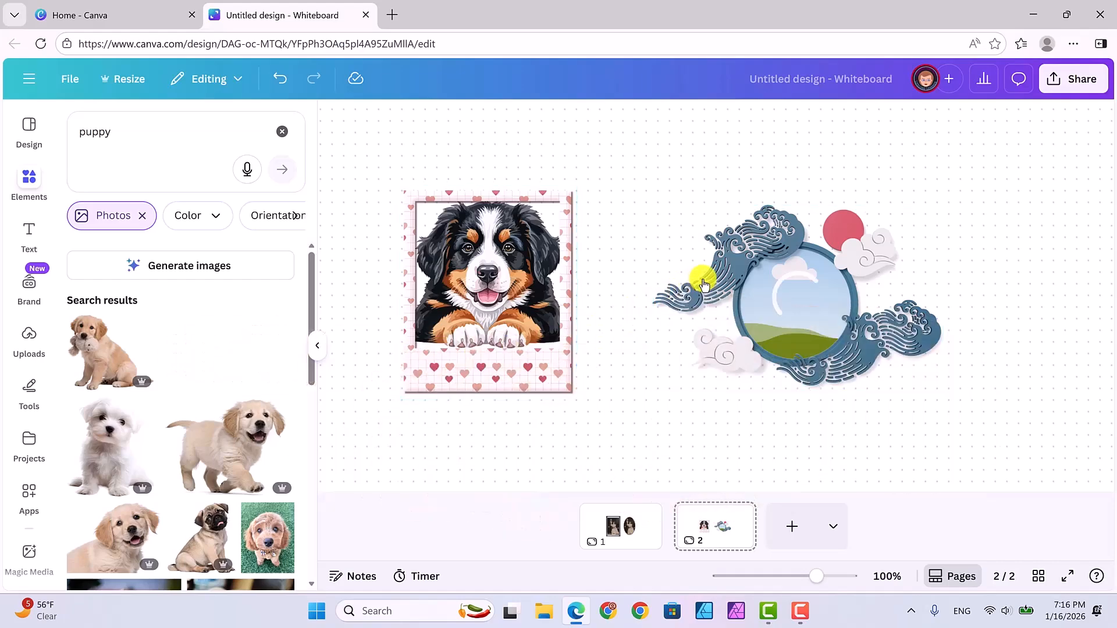
click(673, 418)
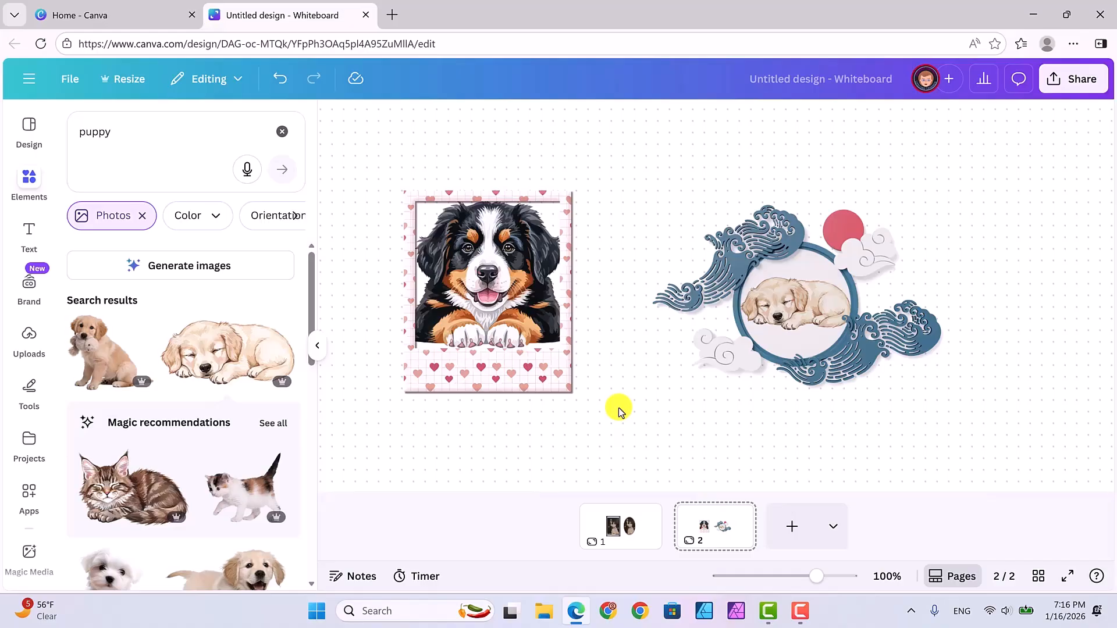
Step: Add a third blank page to the whiteboard
click(791, 524)
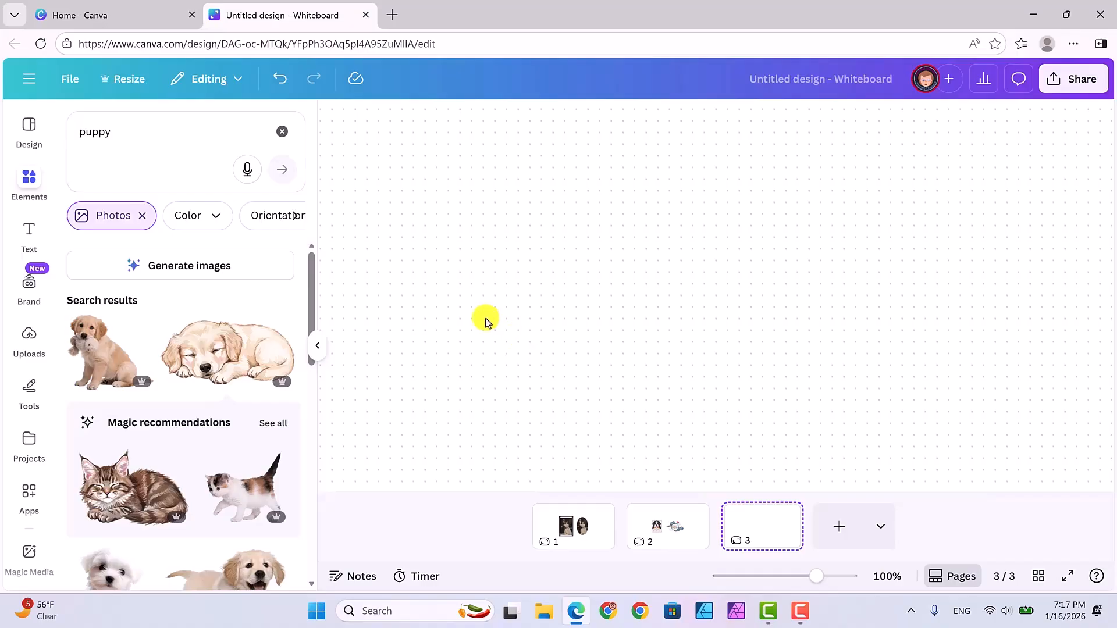
Step: Place the uploaded wedding photo on the blank third page and move it up toward the middle of the canvas
click(26, 336)
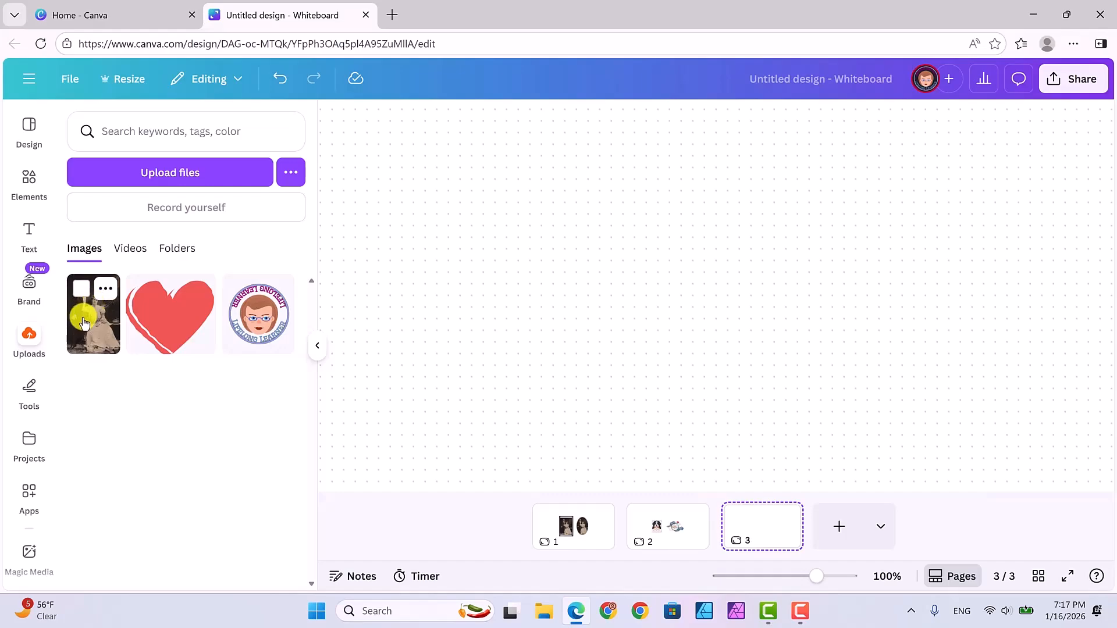
drag(93, 303, 561, 245)
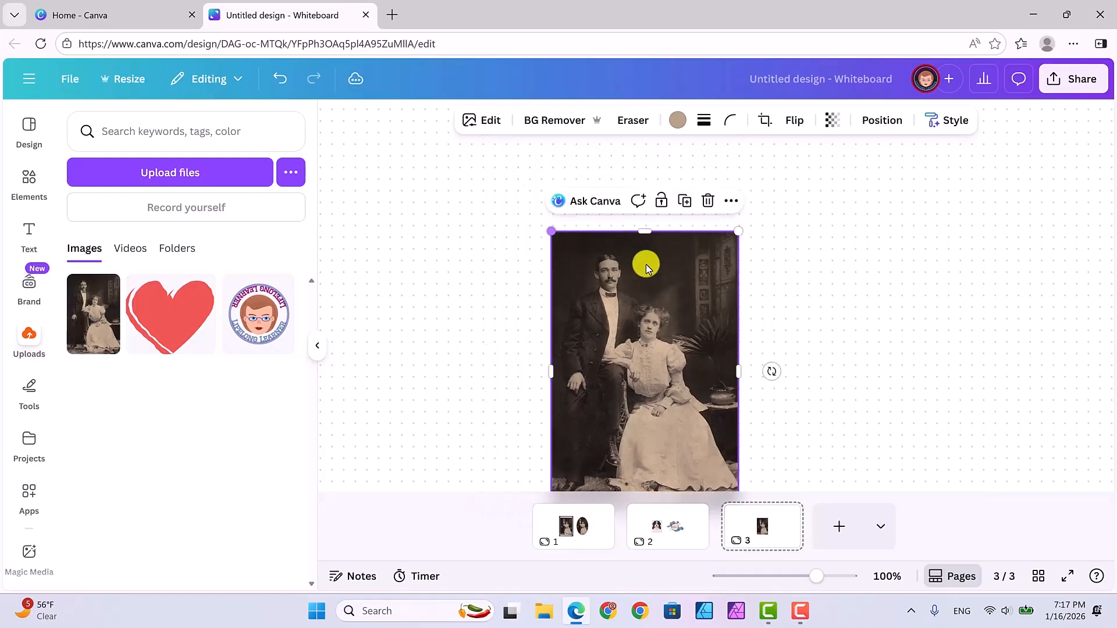
drag(645, 262, 623, 215)
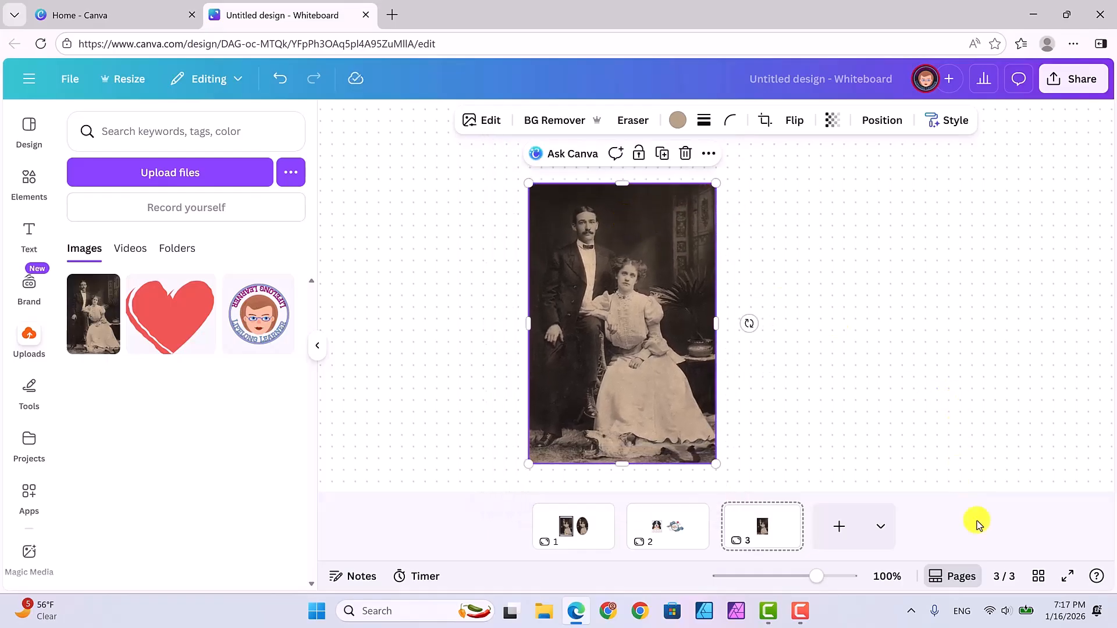
Step: Hide the page thumbnails and scale the wedding photo down slightly
click(957, 585)
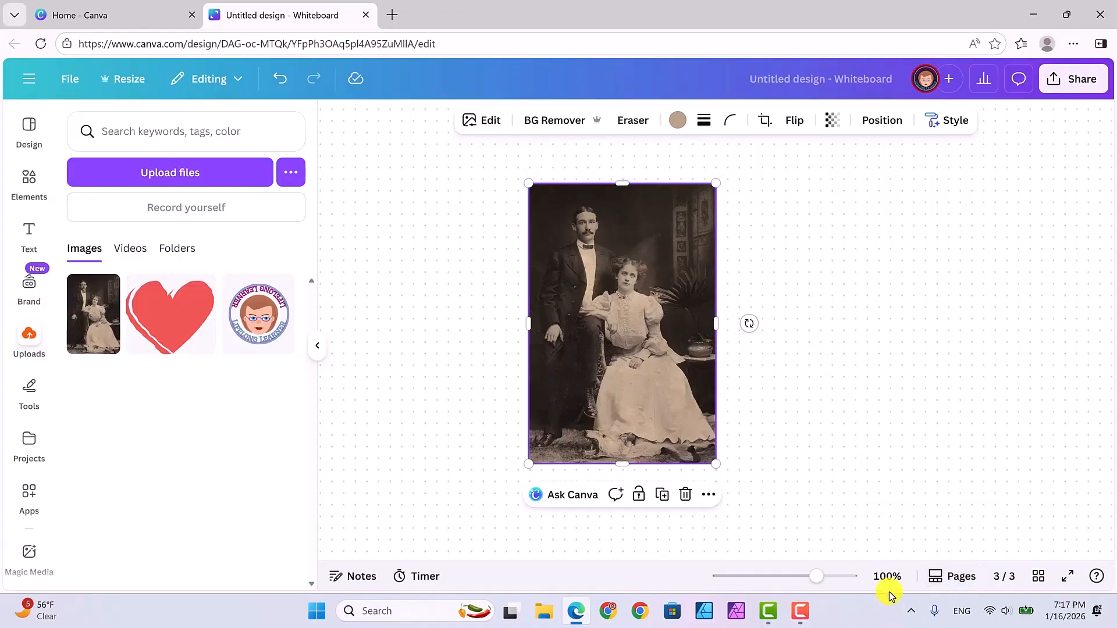
click(943, 578)
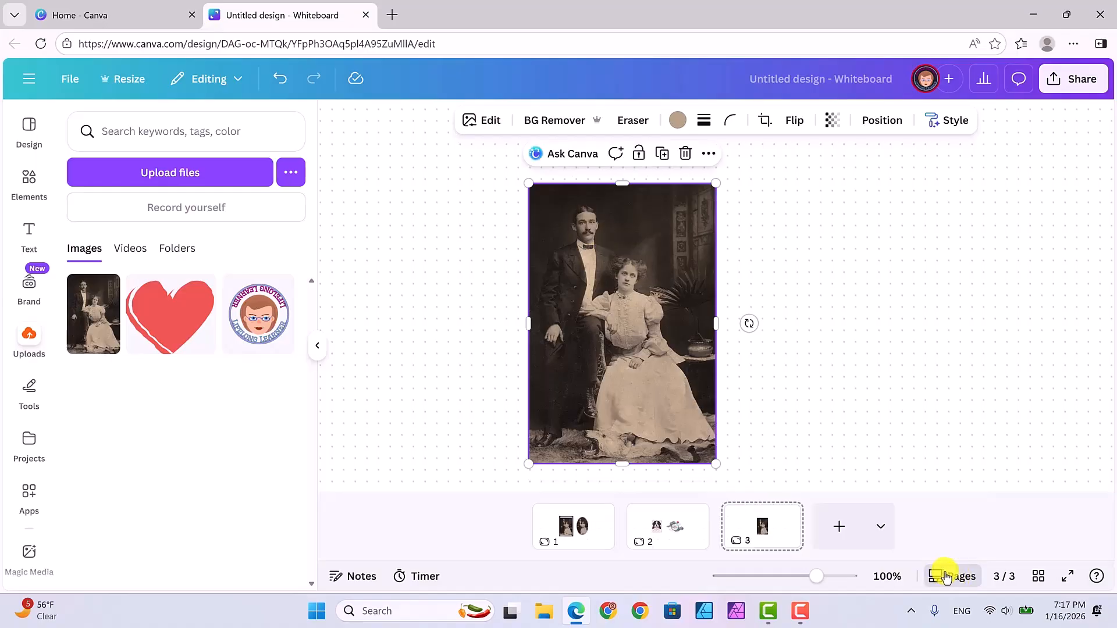
click(946, 577)
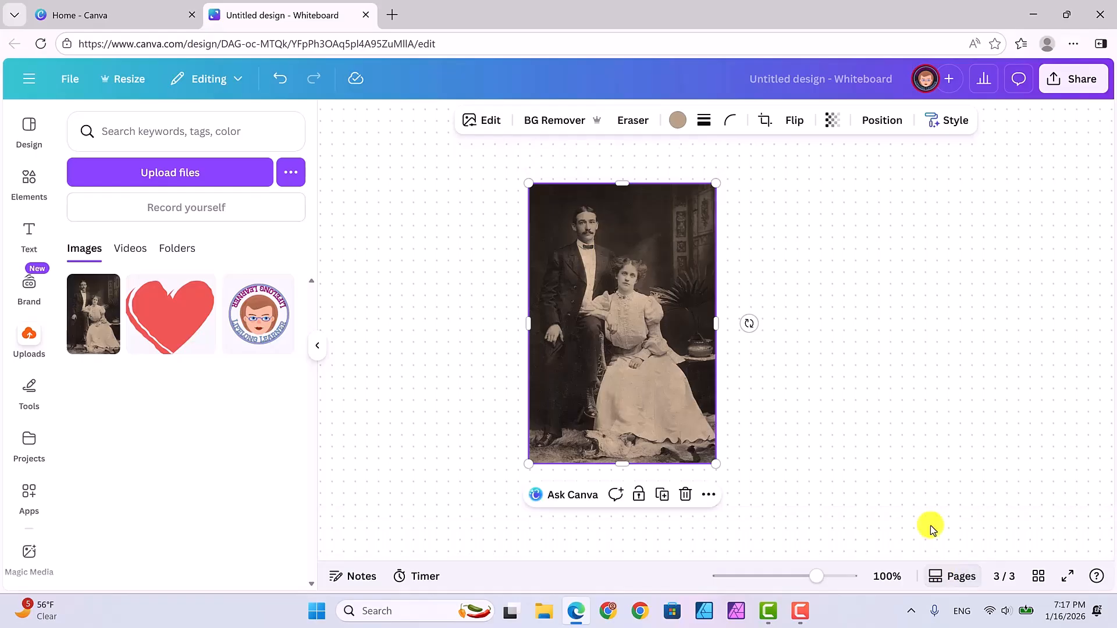
mouse_move(715, 464)
mouse_down()
mouse_move(733, 473)
mouse_move(708, 446)
mouse_up()
drag(650, 345, 654, 349)
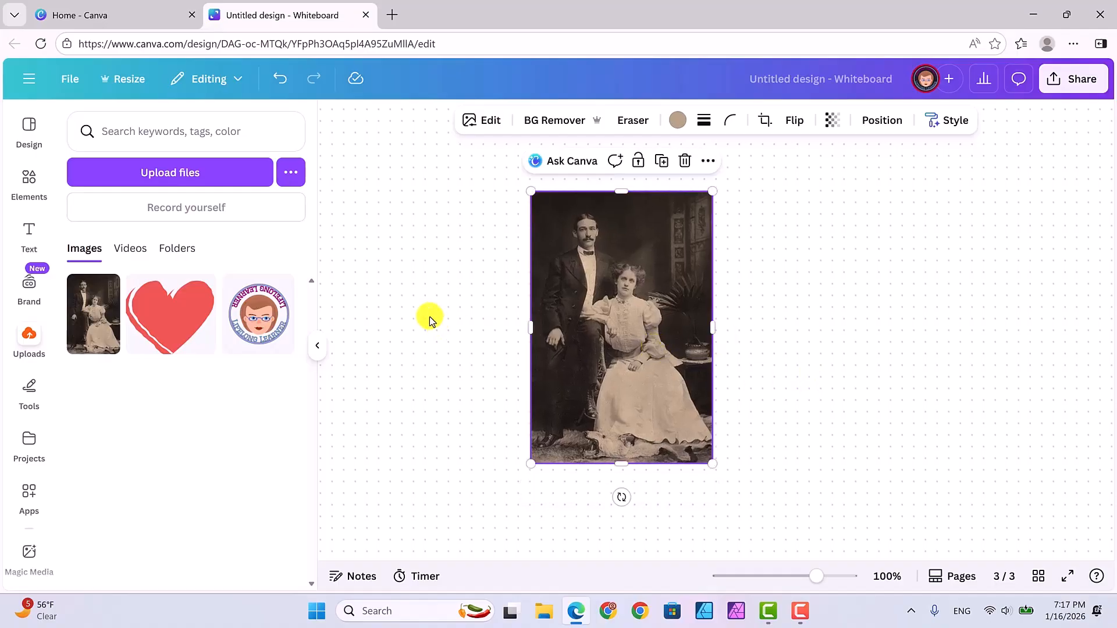
Step: Search the elements library for "frames" and remove the Photos filter from the results
click(25, 174)
drag(114, 134, 78, 133)
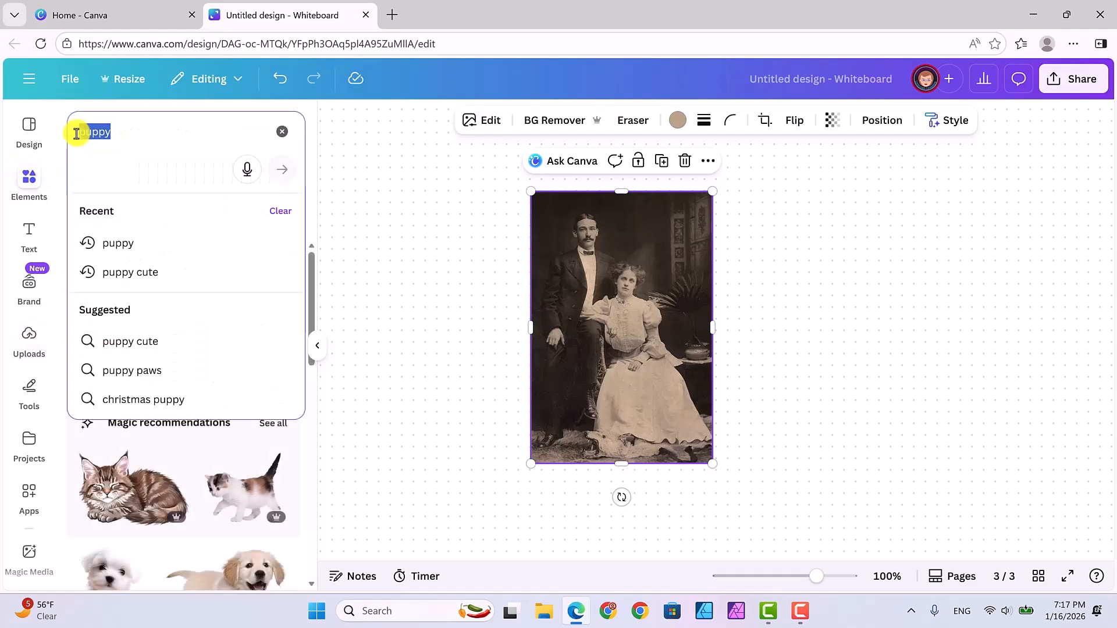
text(frame)
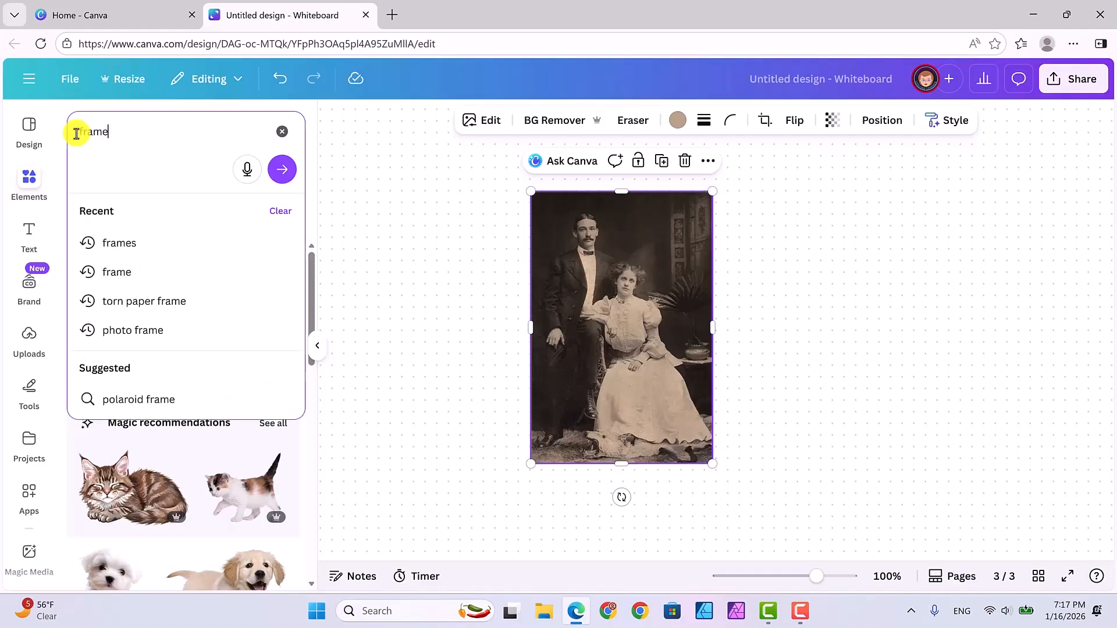
text(s)
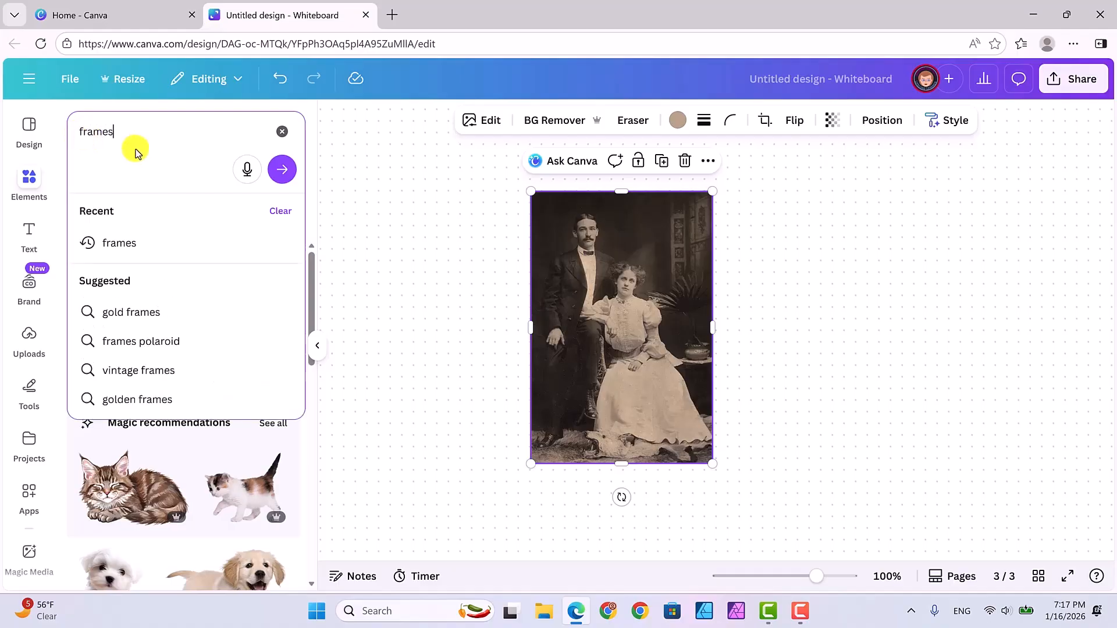
click(113, 241)
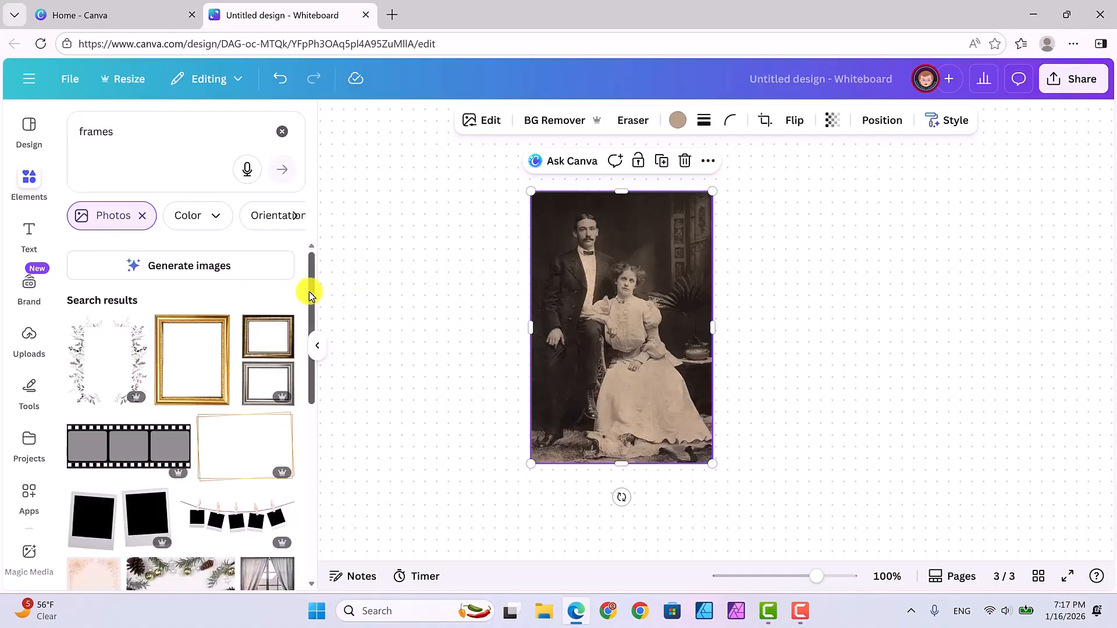
drag(309, 292, 308, 265)
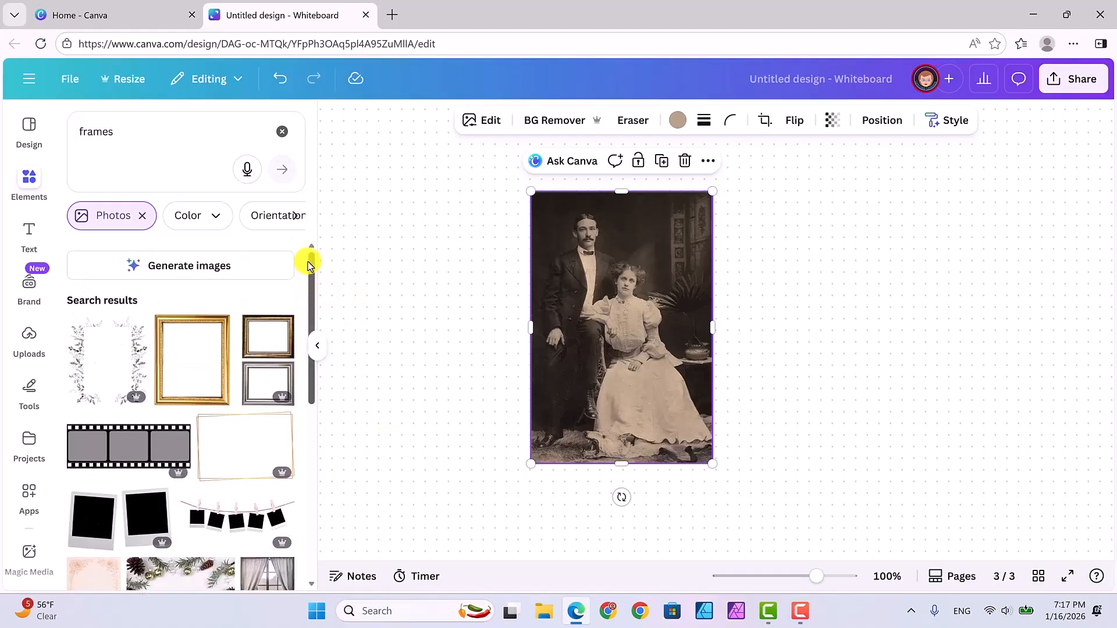
click(144, 217)
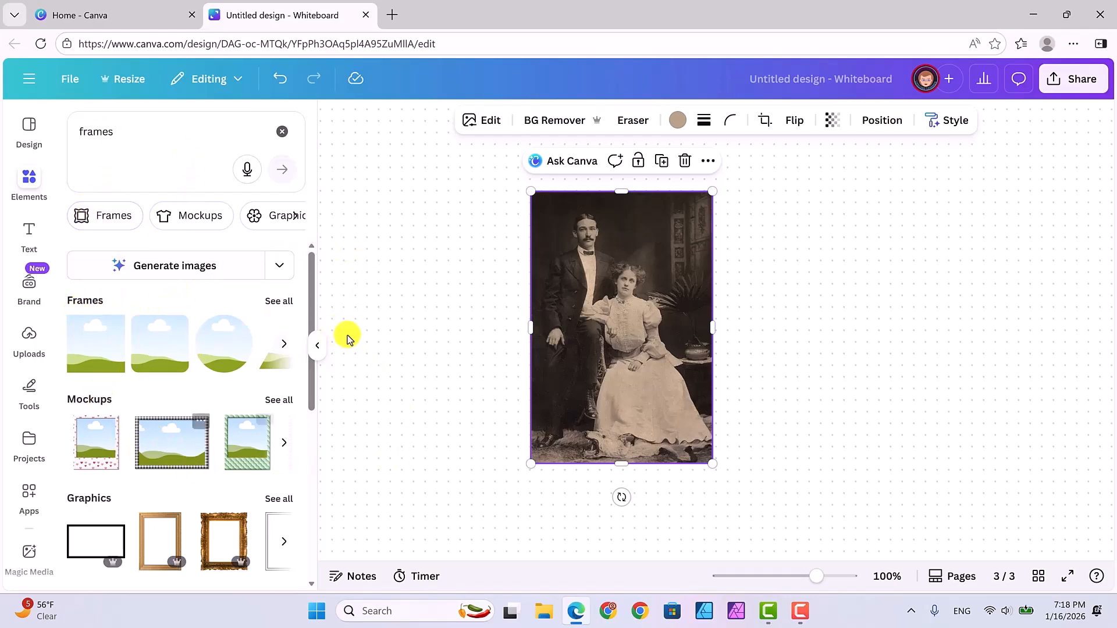
Step: Add the ornate gold frame graphic, scale it down and fit it around the wedding photo
drag(314, 406, 314, 479)
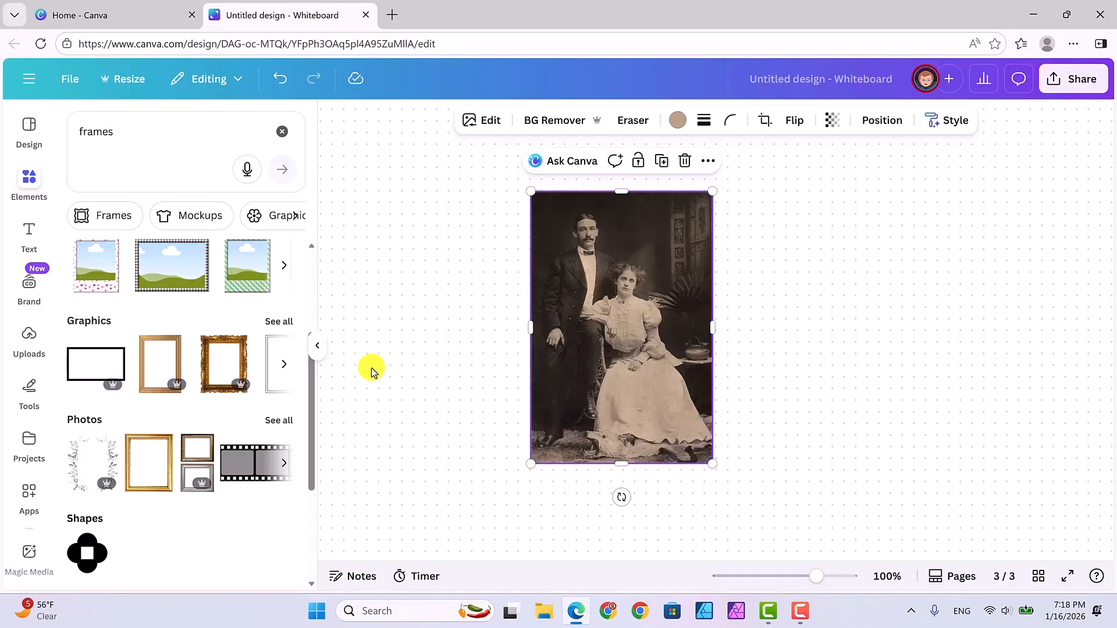
click(222, 361)
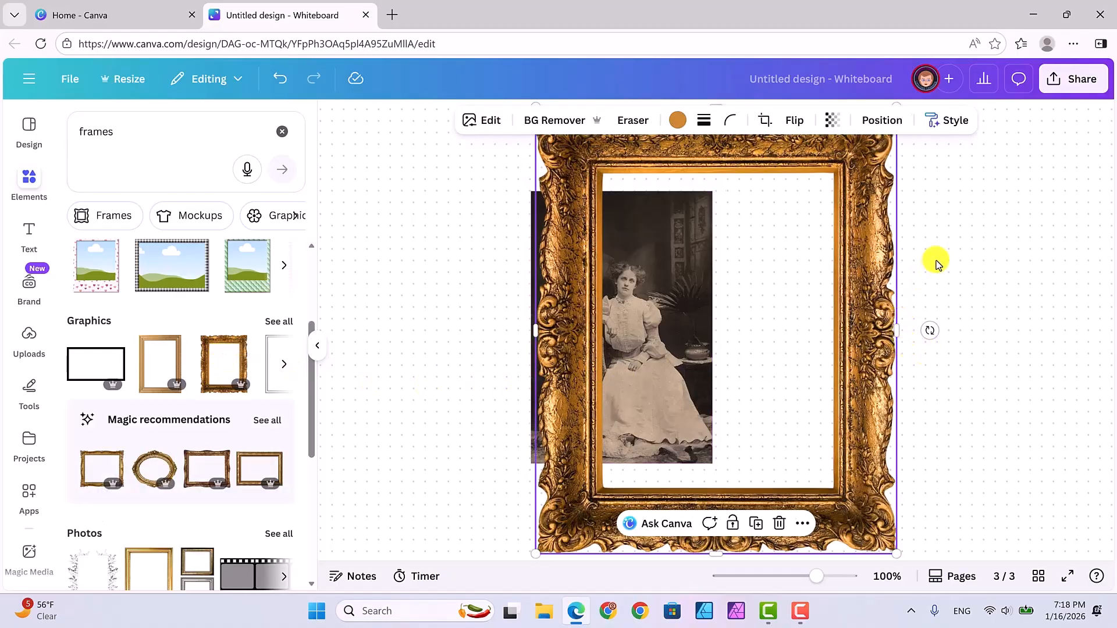
scroll(931, 250, up, 2)
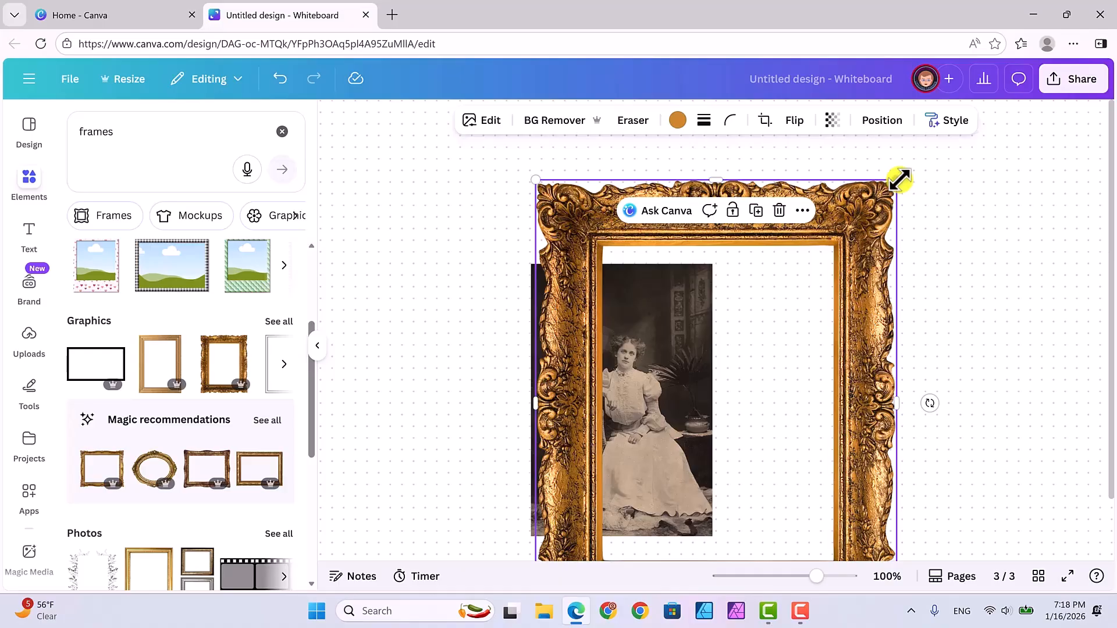
drag(899, 180, 738, 292)
scroll(857, 302, down, 2)
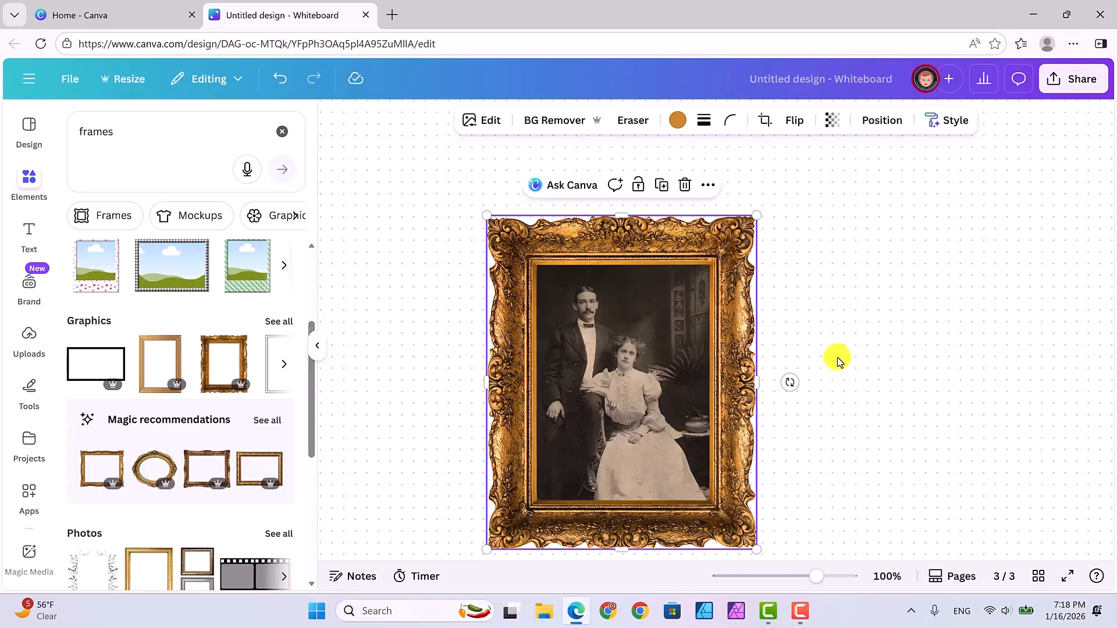
click(830, 358)
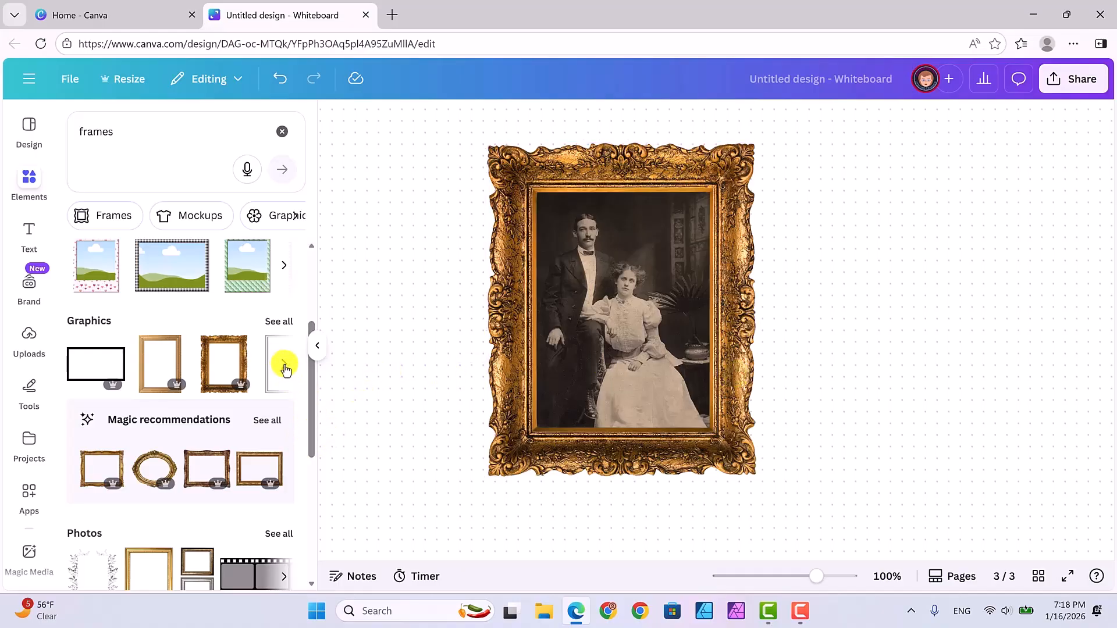
Step: Replace the ornate frame with the plain gold frame graphic, scaled down and centred so its opening fits the wedding photo
click(508, 305)
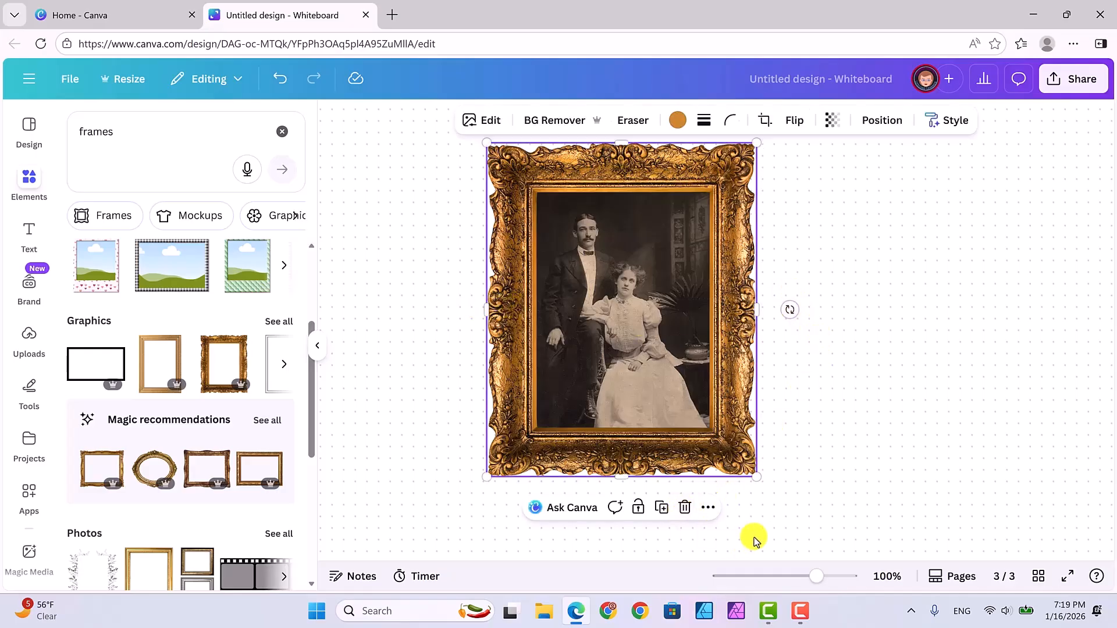
click(687, 509)
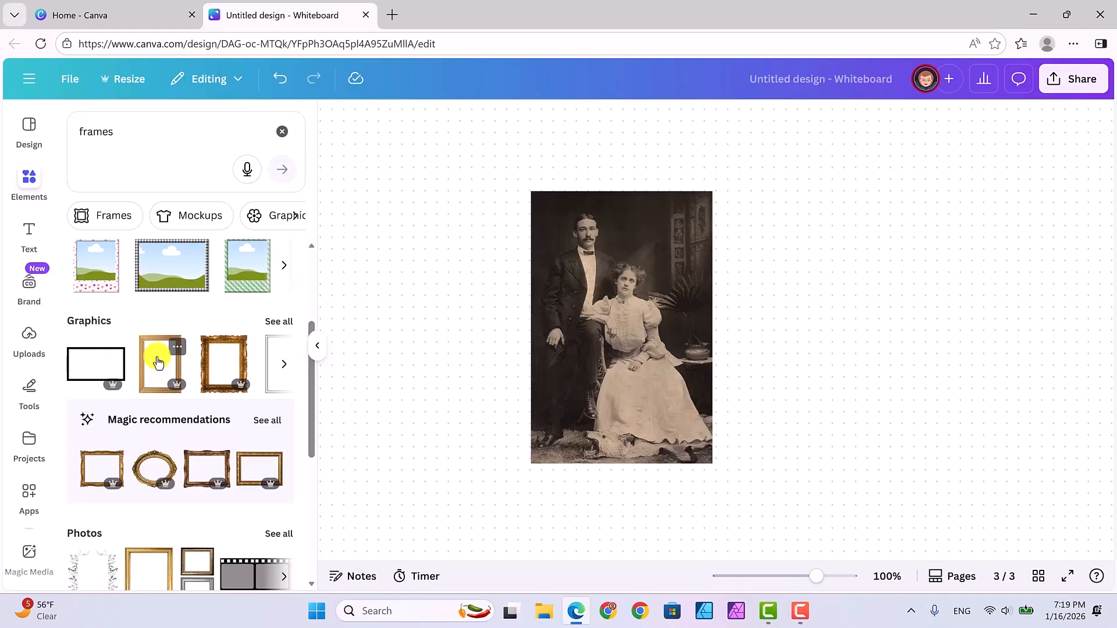
drag(157, 362, 541, 249)
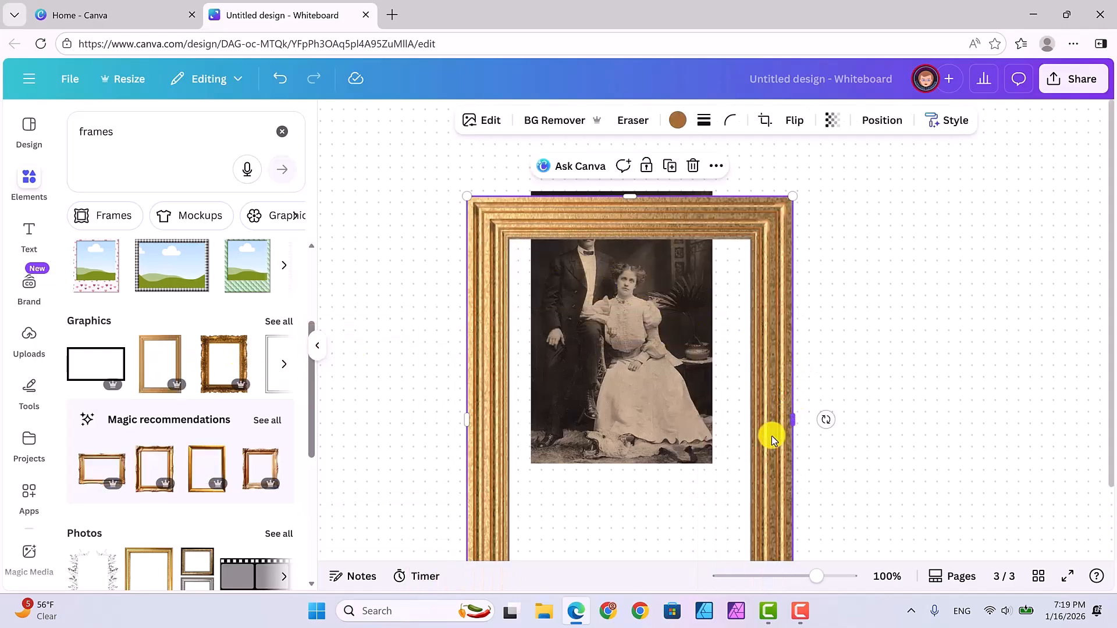
drag(768, 398, 761, 352)
drag(456, 543, 542, 472)
drag(678, 374, 642, 422)
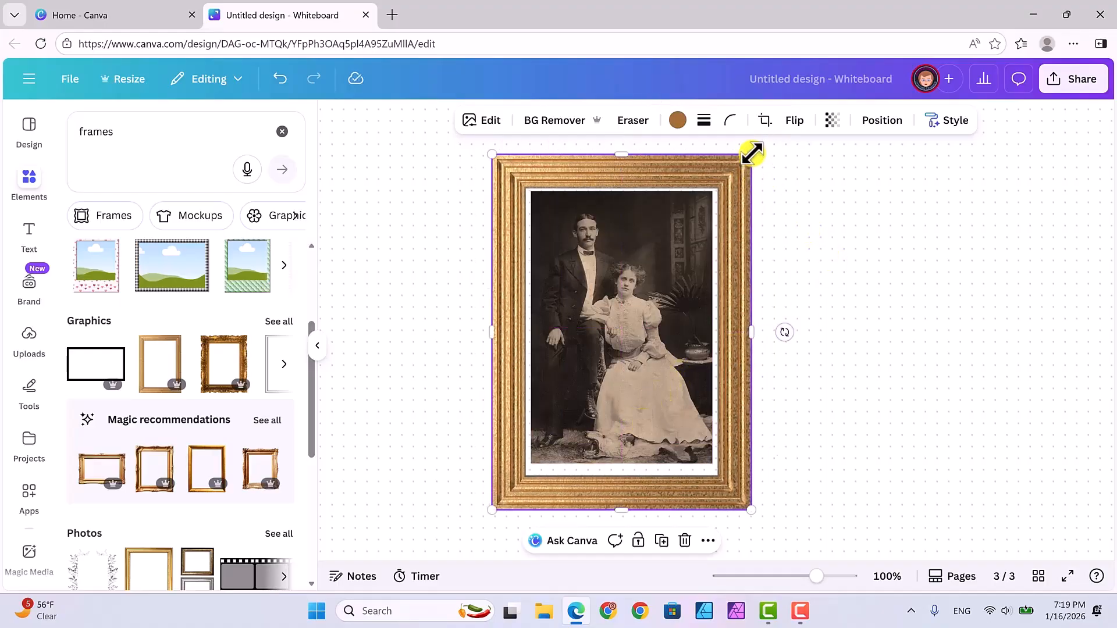
drag(751, 154, 728, 210)
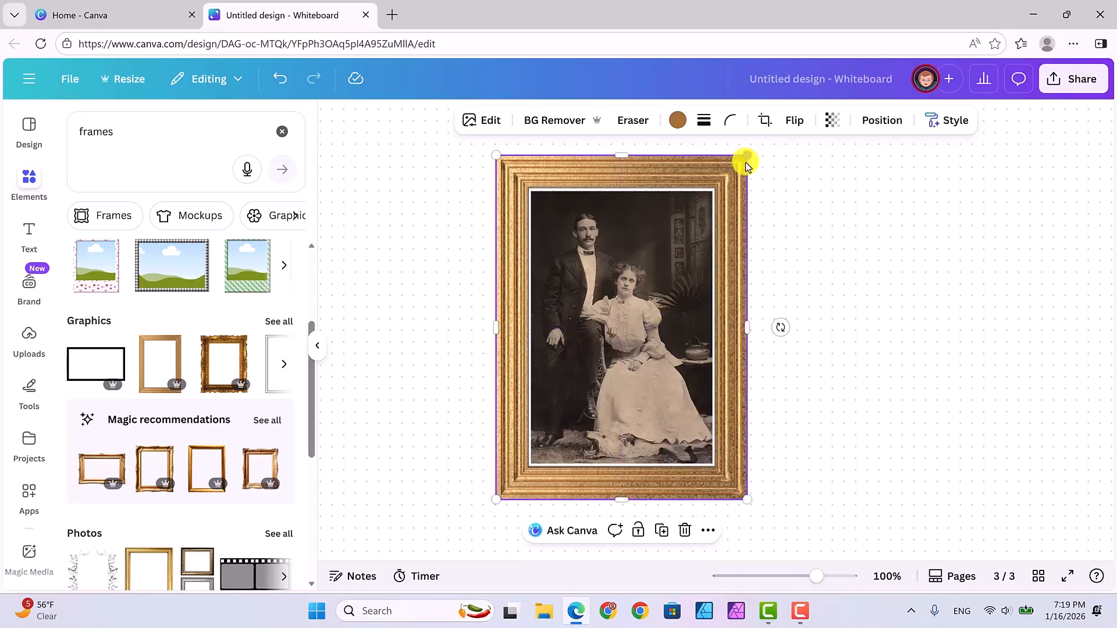
drag(742, 159, 721, 198)
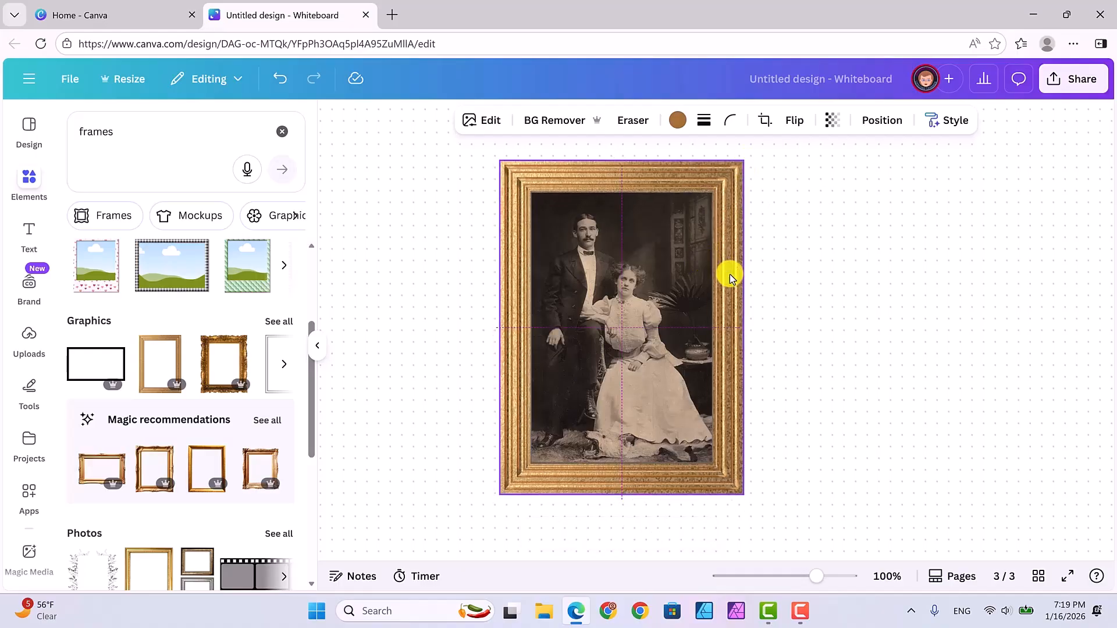
click(834, 325)
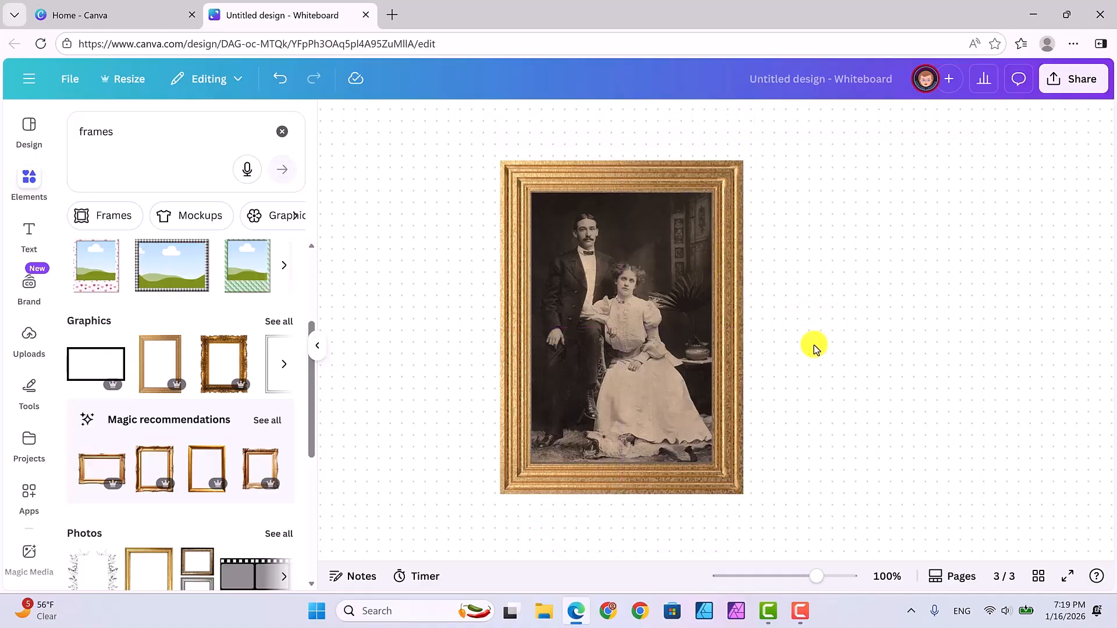
Step: Browse the frame graphics and the full list of magic recommendations for other picture frames
click(284, 365)
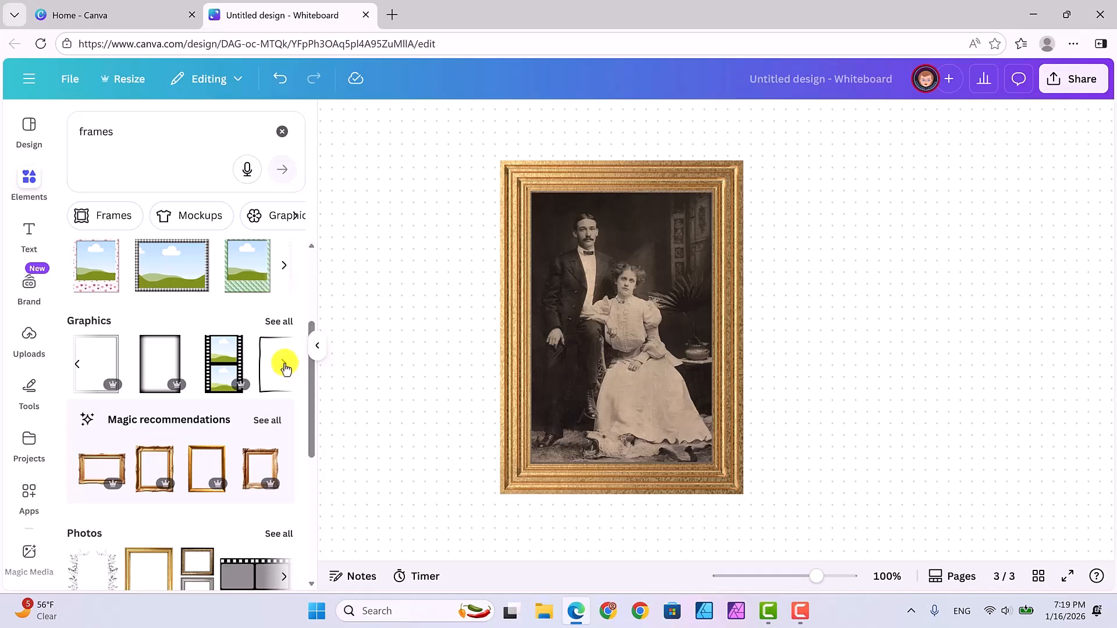
click(284, 366)
click(284, 365)
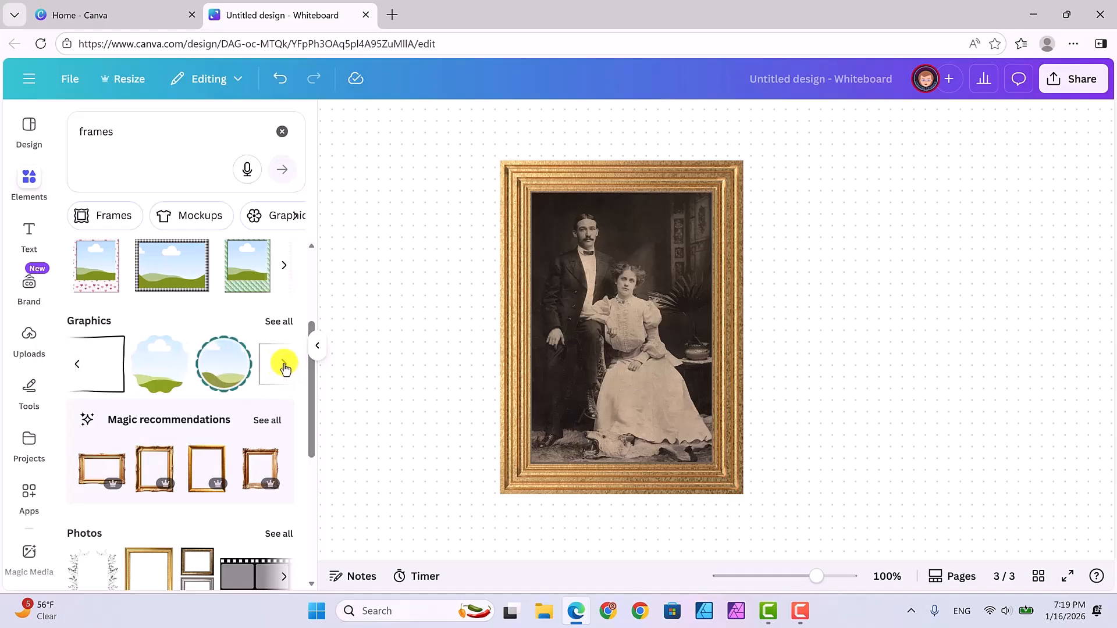
click(284, 365)
click(283, 365)
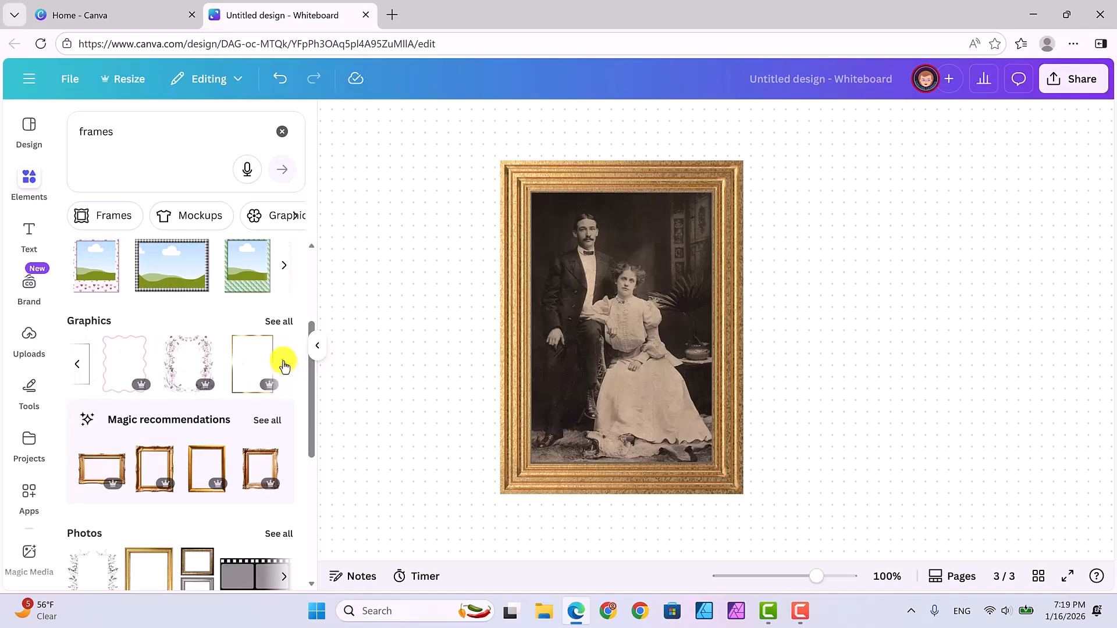
click(284, 366)
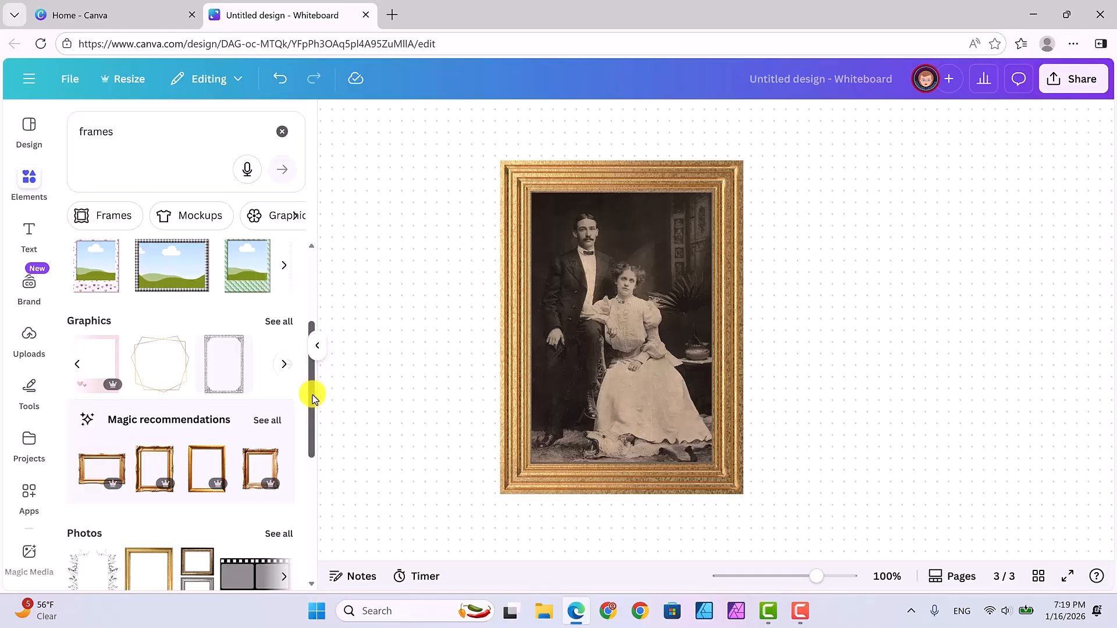
drag(313, 393, 311, 432)
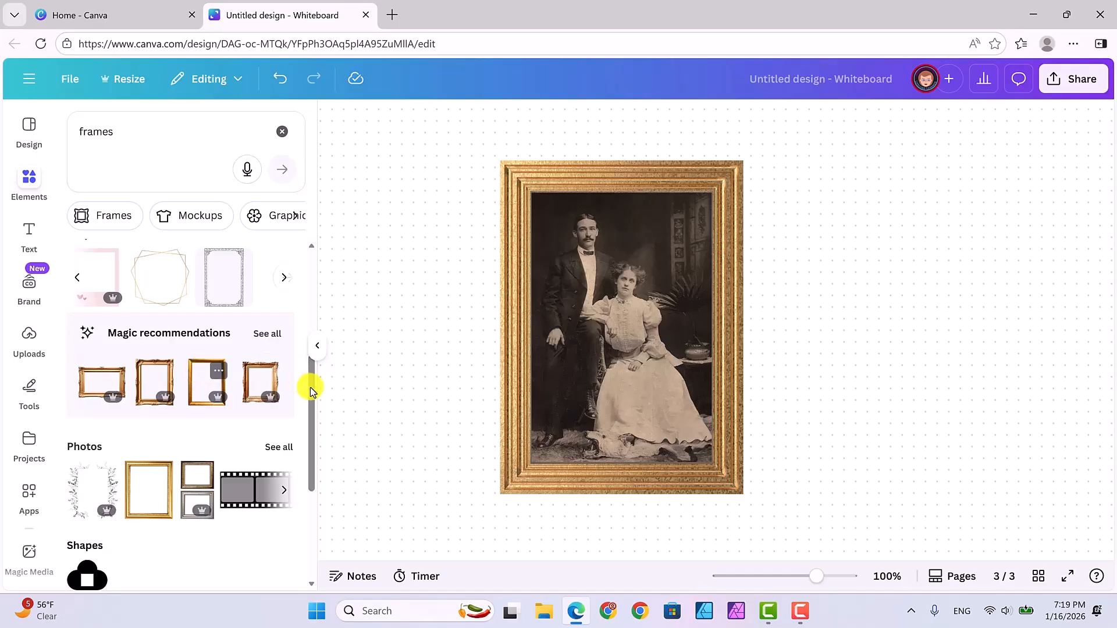
click(265, 335)
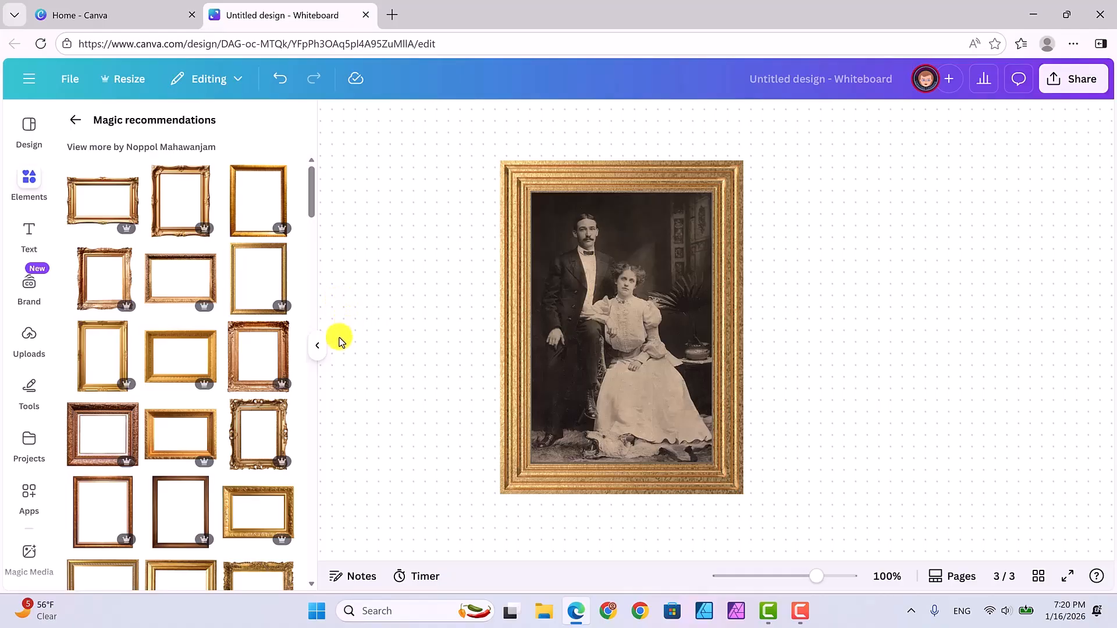
scroll(178, 349, down, 2)
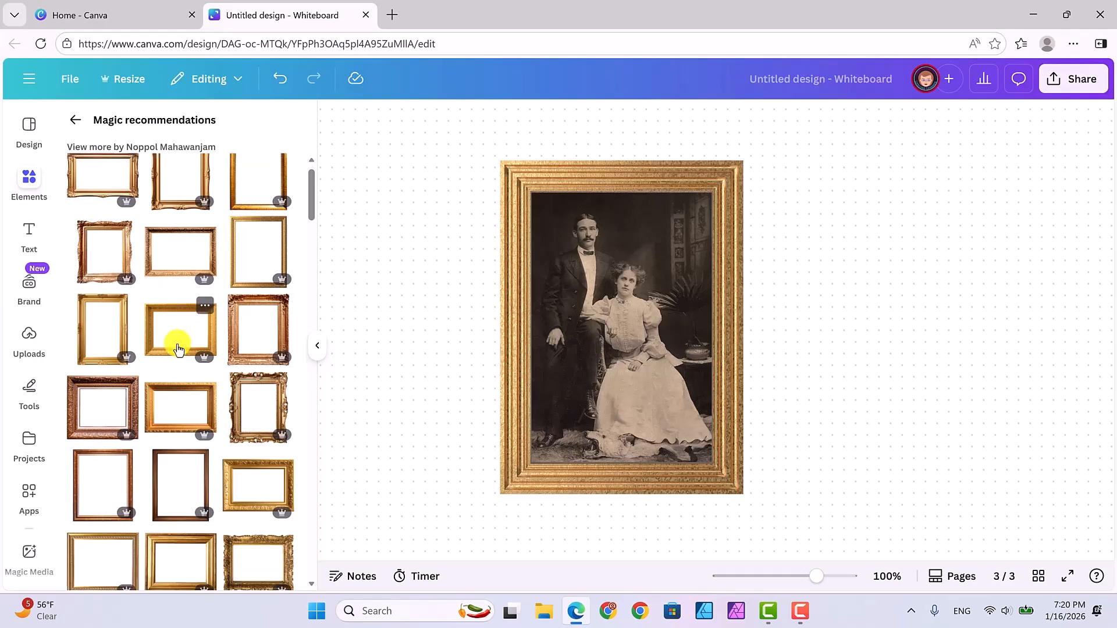
scroll(178, 349, down, 5)
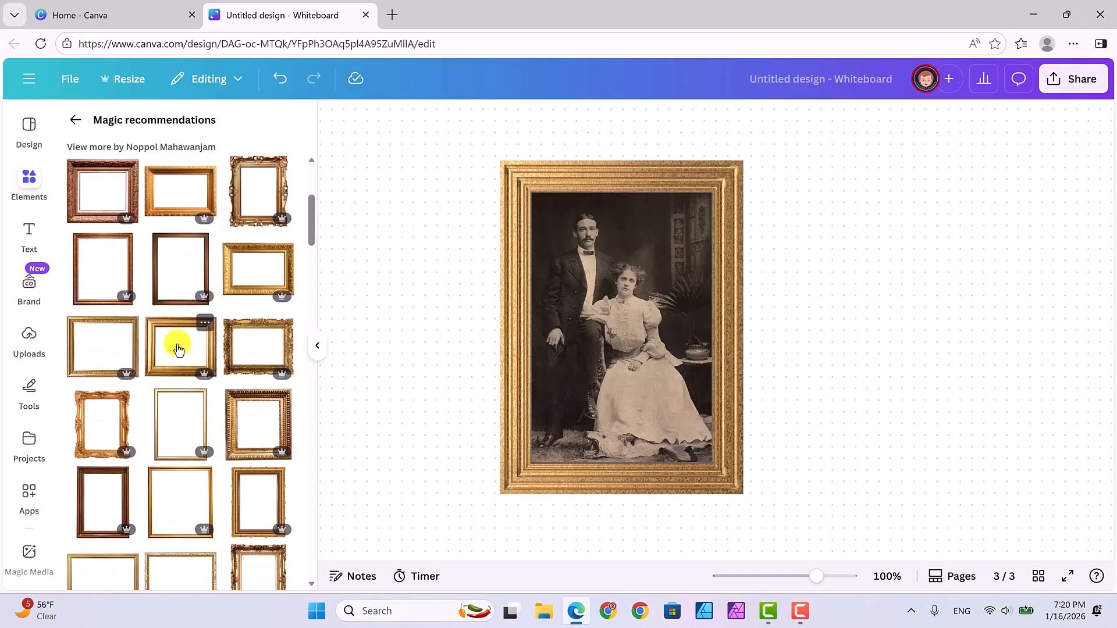
Step: Delete the plain gold frame from around the wedding photo
click(708, 168)
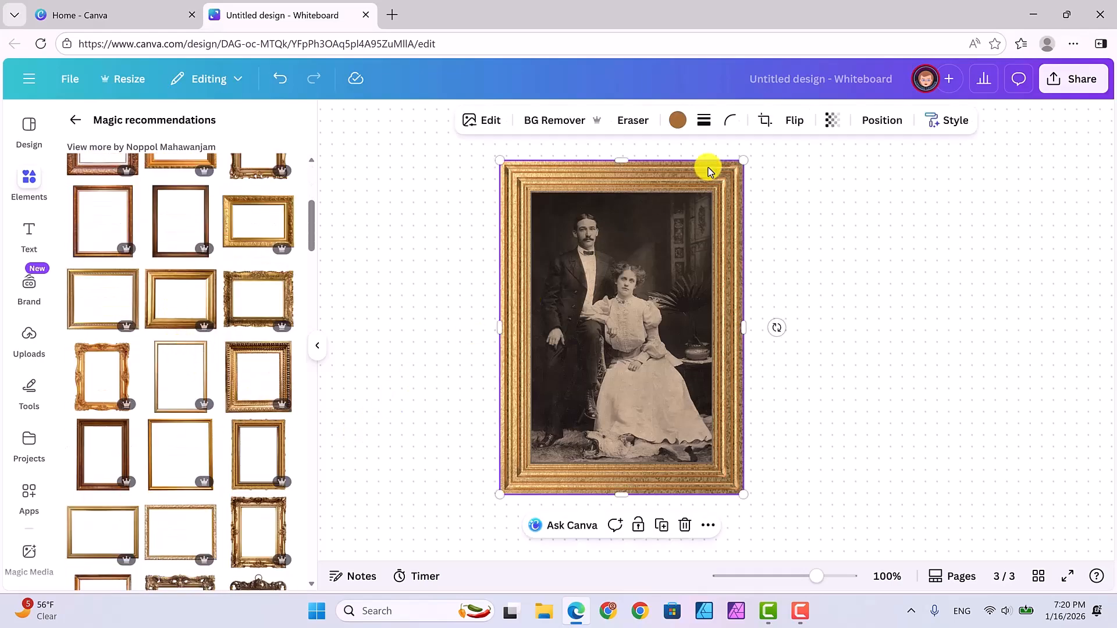
click(684, 525)
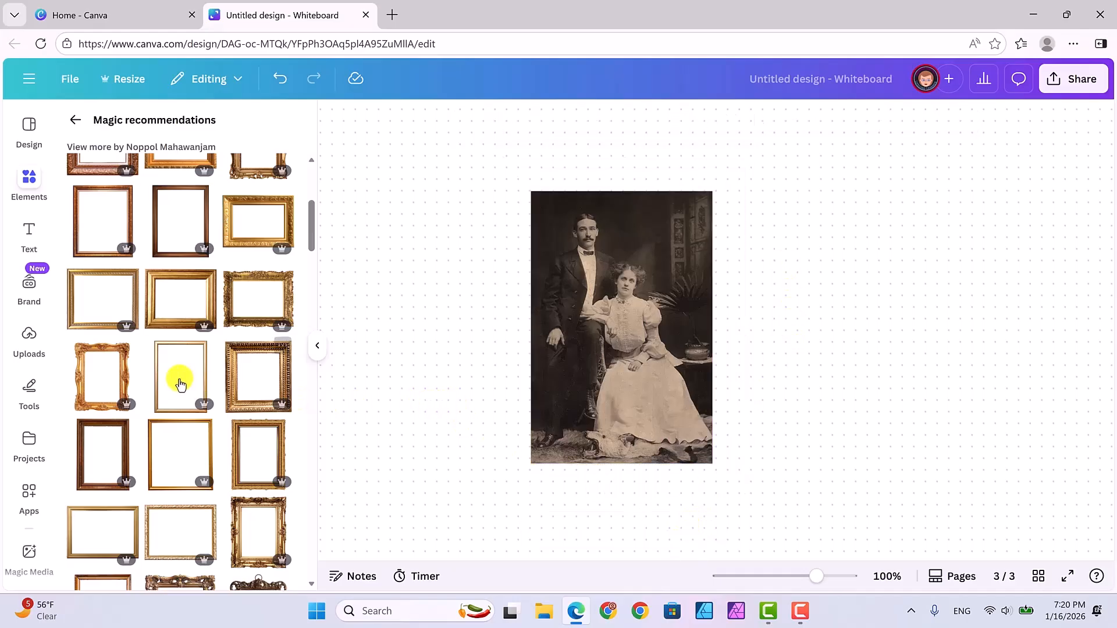
Step: Add the slim portrait gold frame graphic from the recommendations and scale it down to fit around the wedding photo
drag(179, 379, 516, 187)
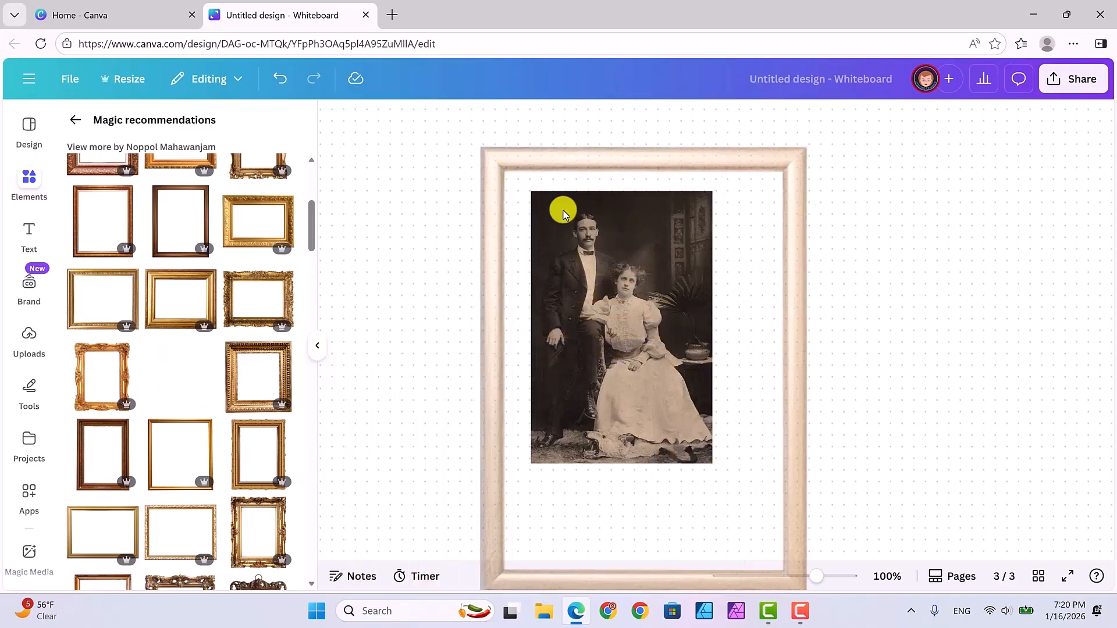
drag(805, 146, 668, 247)
click(801, 343)
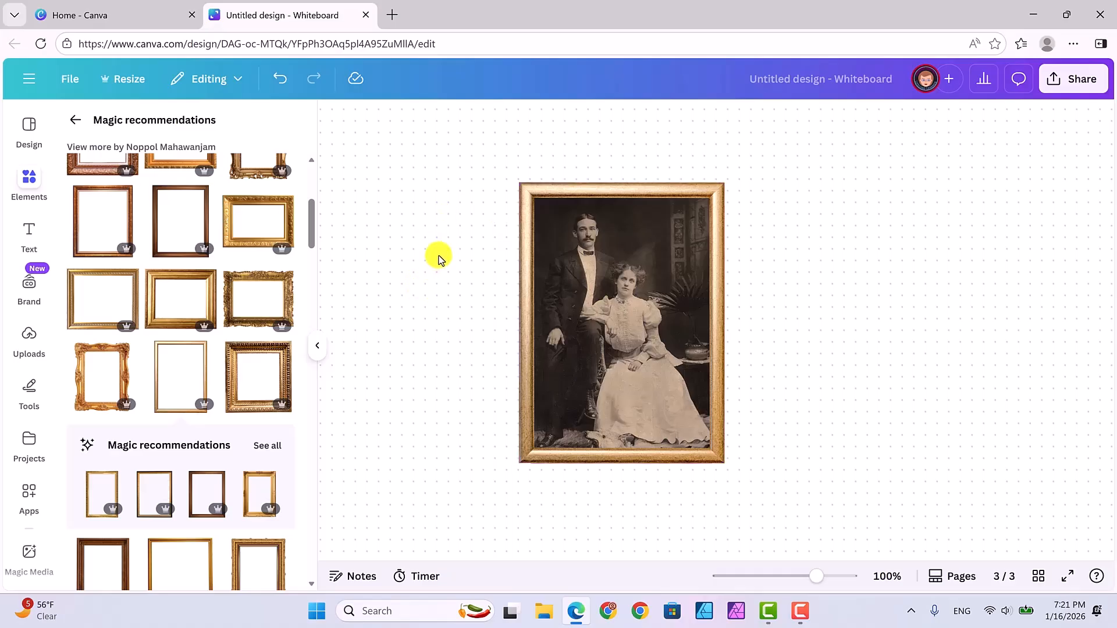
Step: Check the whiteboard's save status and bring up the list of saved projects
click(67, 81)
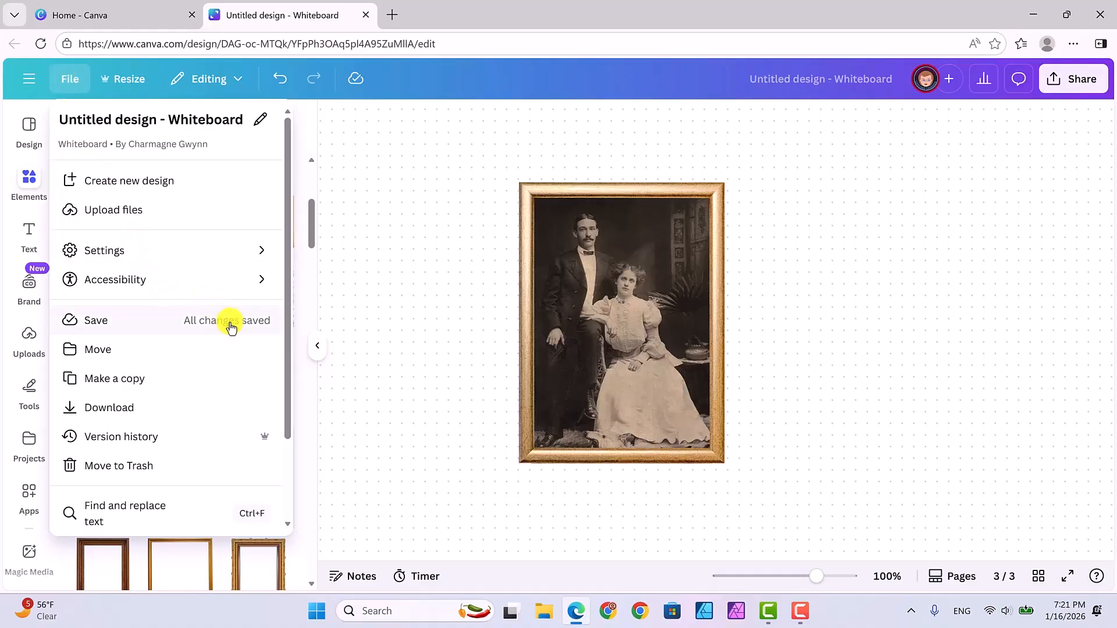
click(371, 343)
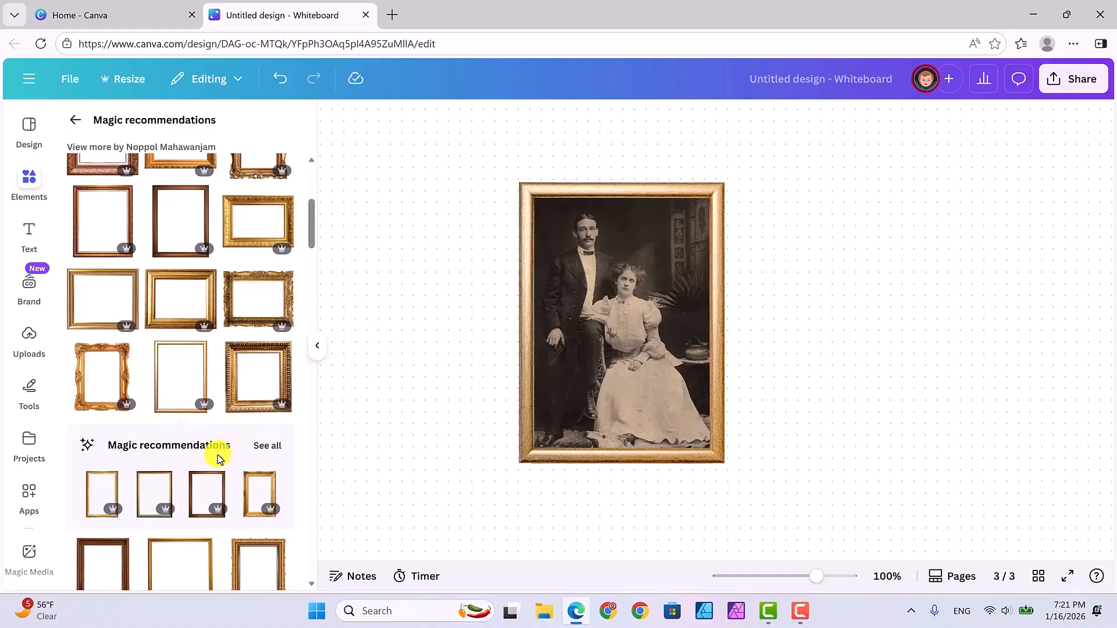
click(27, 437)
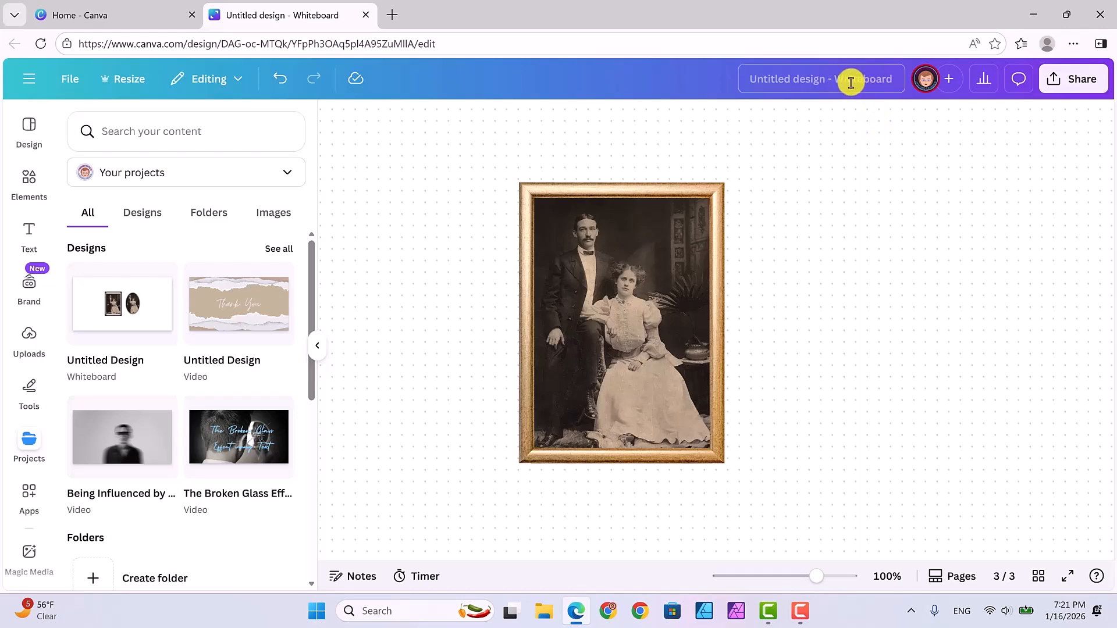
Step: Rename the whiteboard design as "frames and borders"
click(748, 76)
key(BackSpace)
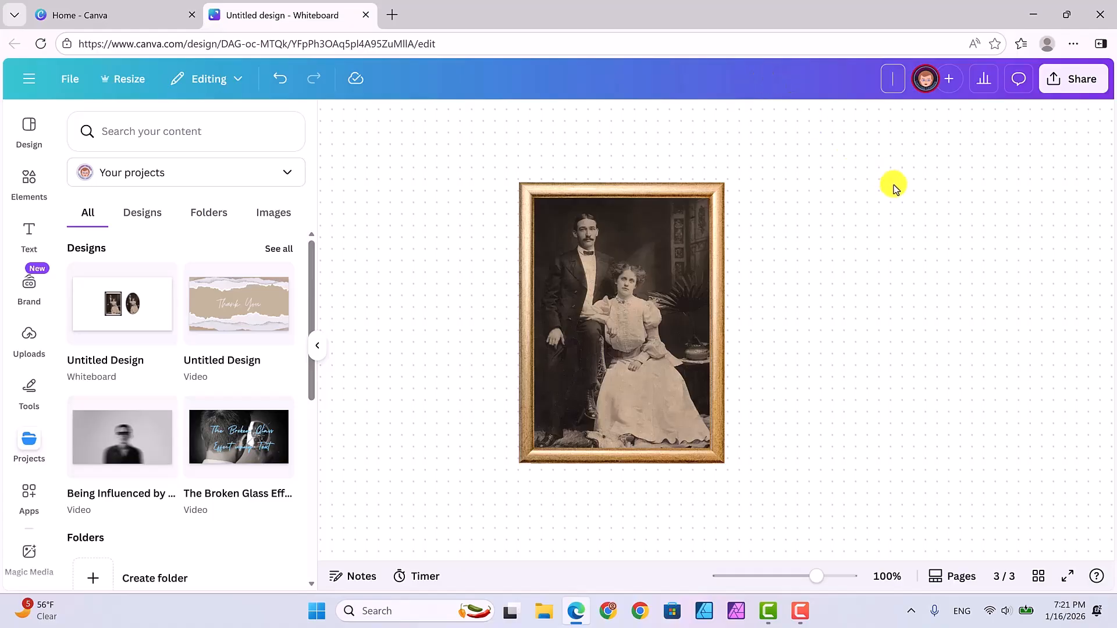
text(frames and bord)
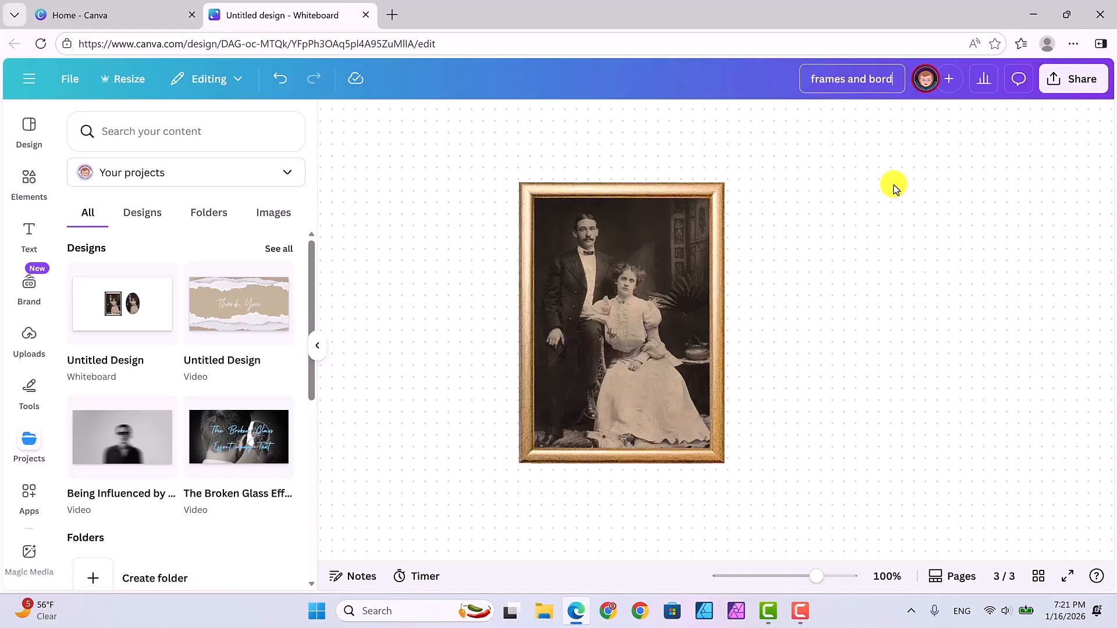
text(ers)
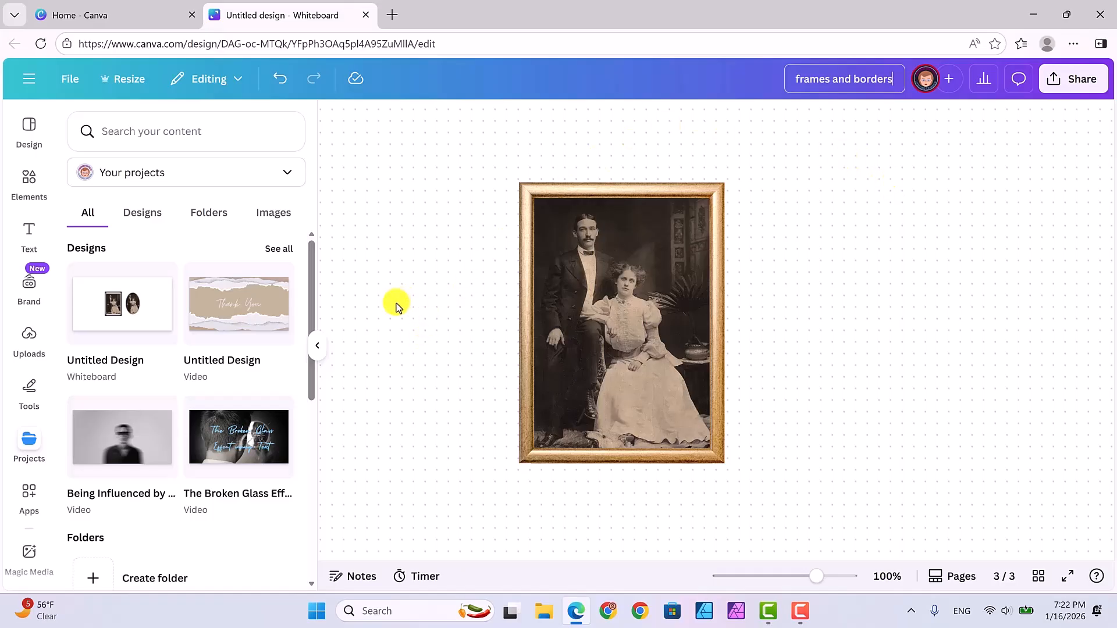
Step: Create a new project folder named "frames and borders"
mouse_move(148, 308)
click(92, 579)
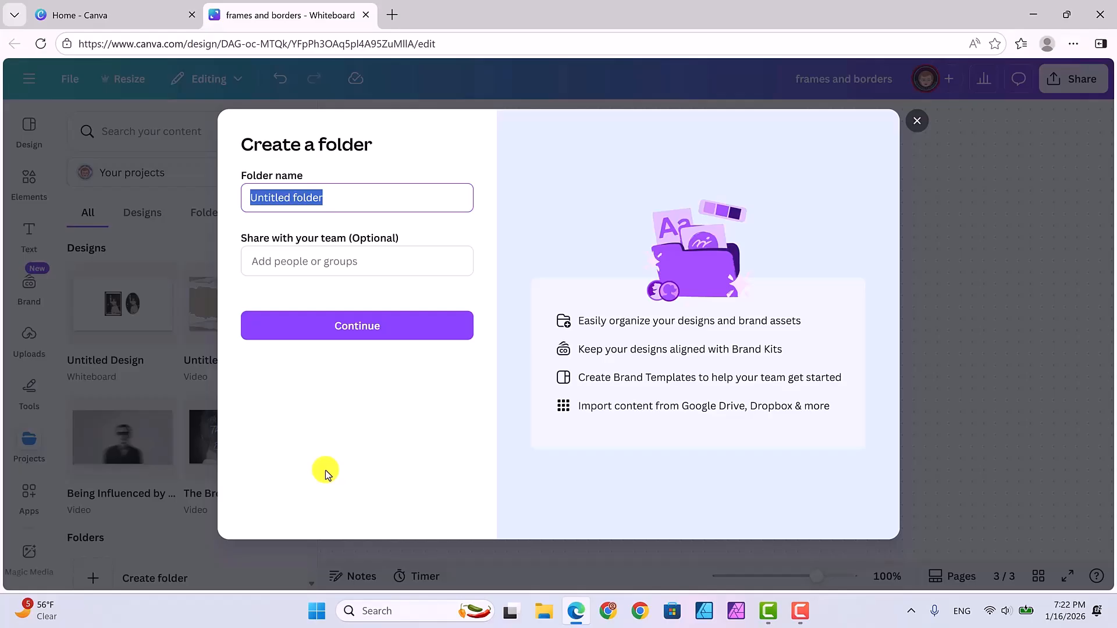
text(frames)
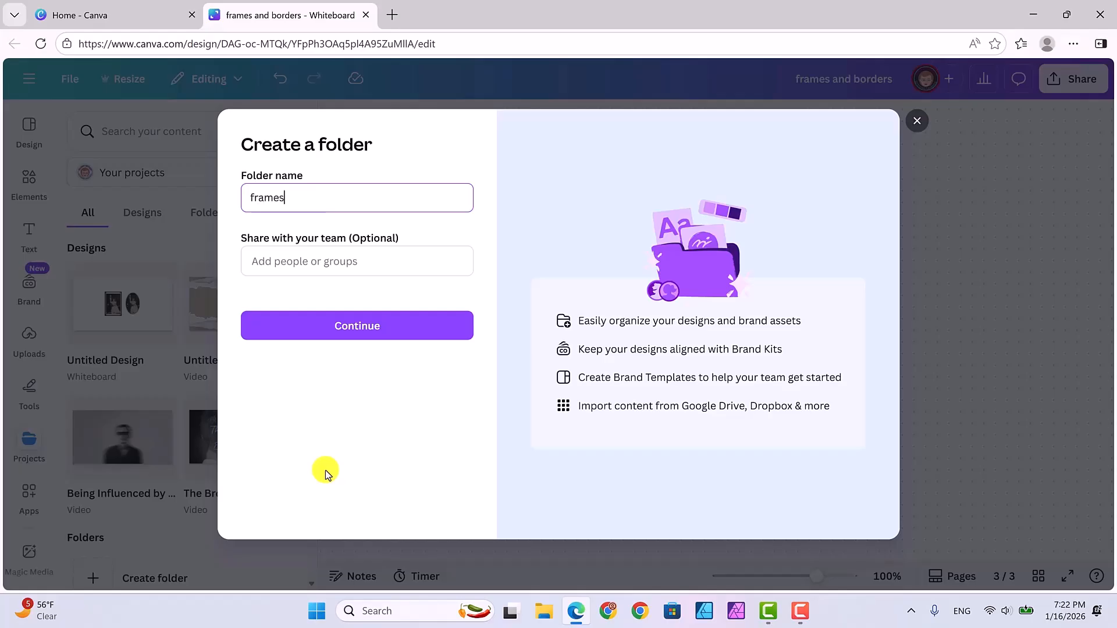
text( and borders)
click(359, 326)
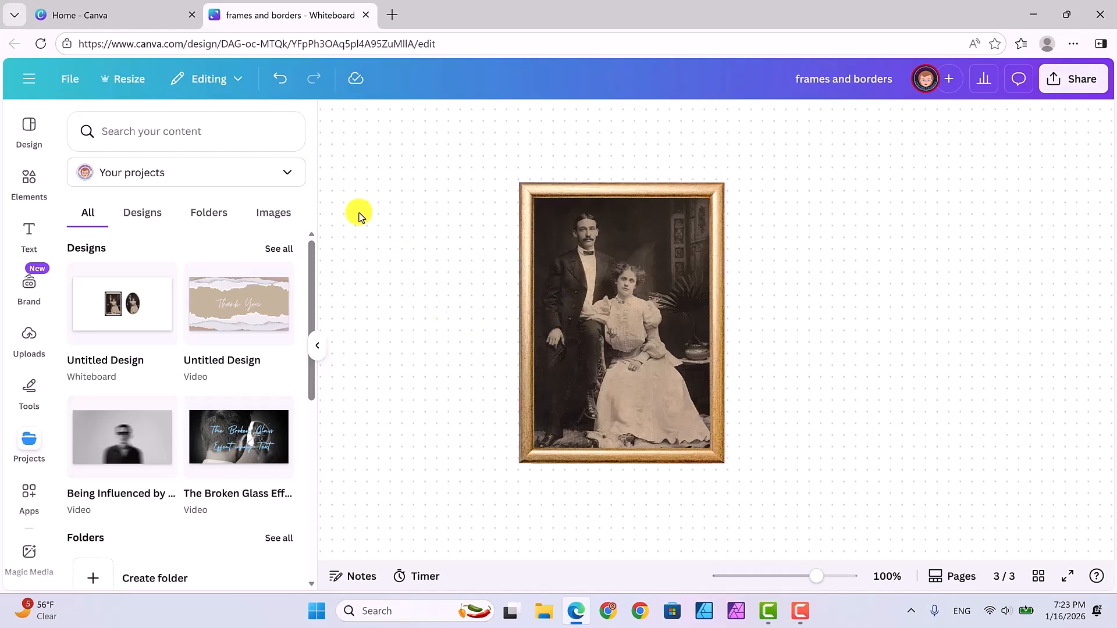
Step: Move the current whiteboard design into the "frames and borders" folder
click(69, 82)
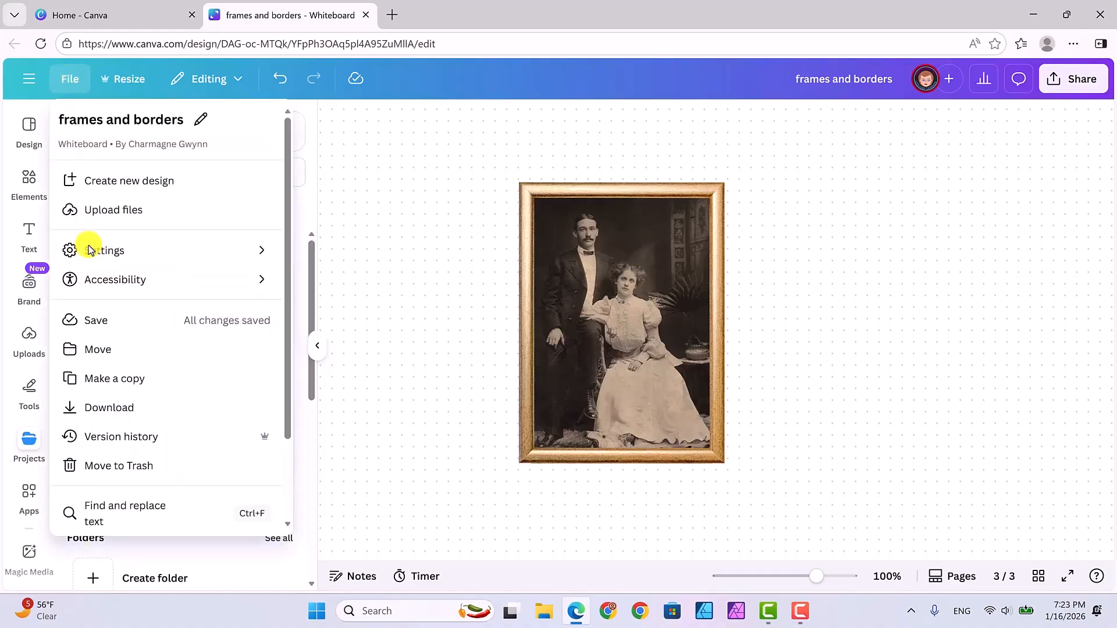
click(97, 350)
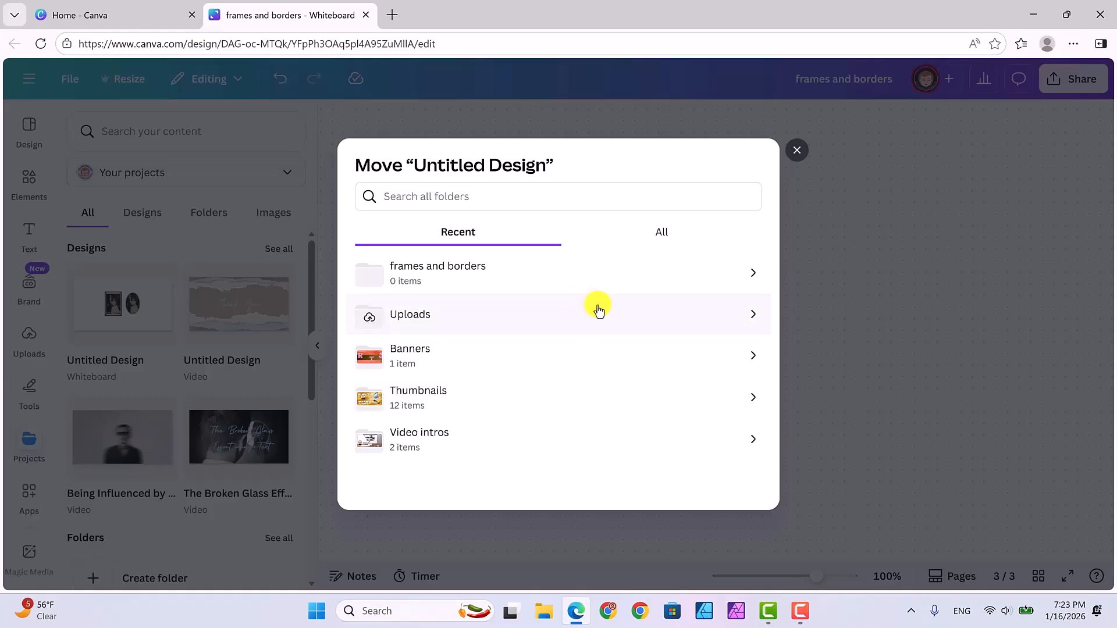
click(527, 273)
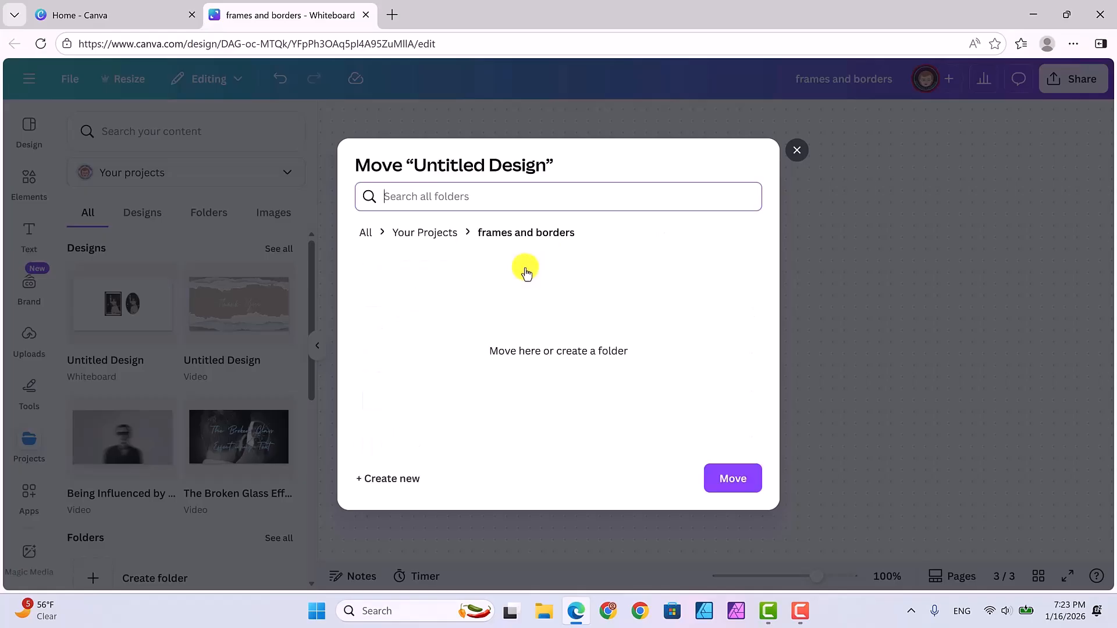
click(745, 479)
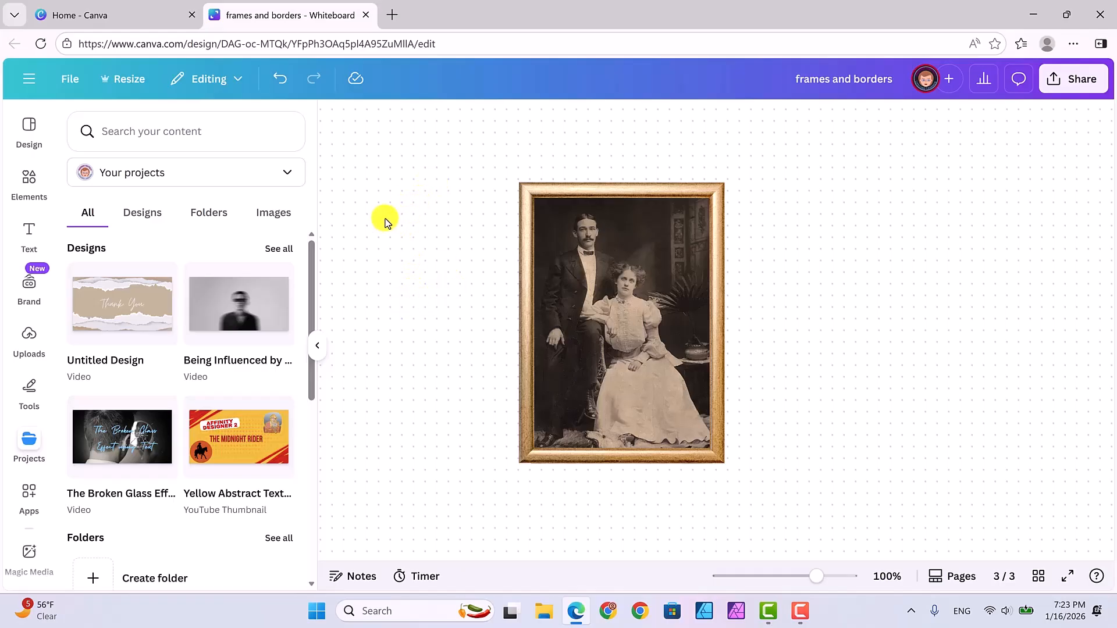
Step: Open the "frames and borders" folder and look over the options available for the whiteboard stored in it
click(207, 213)
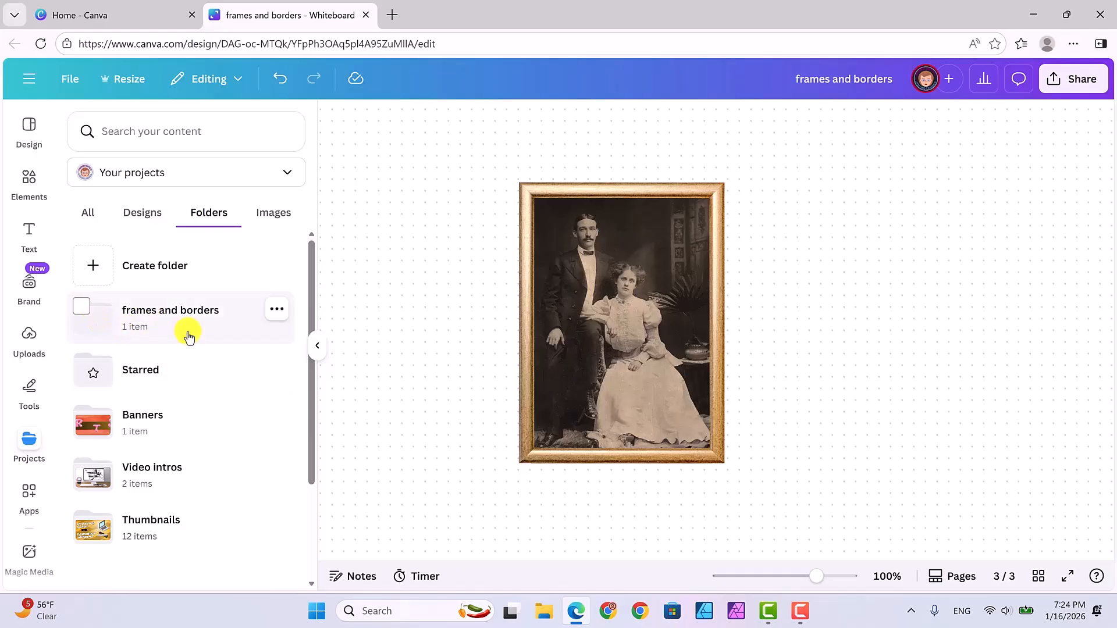
click(162, 310)
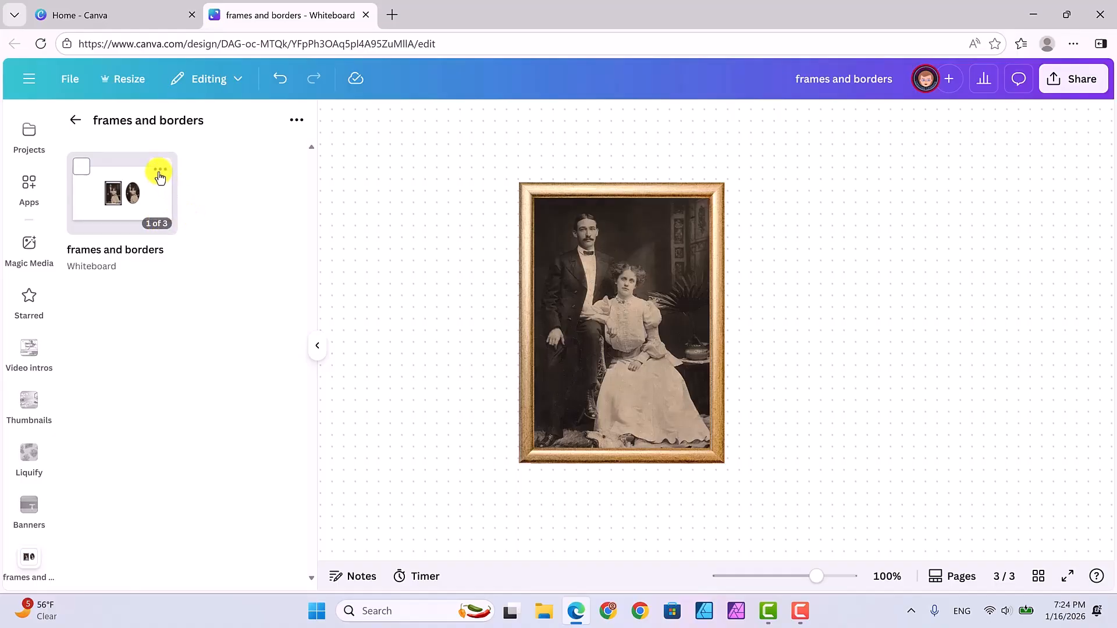
click(160, 169)
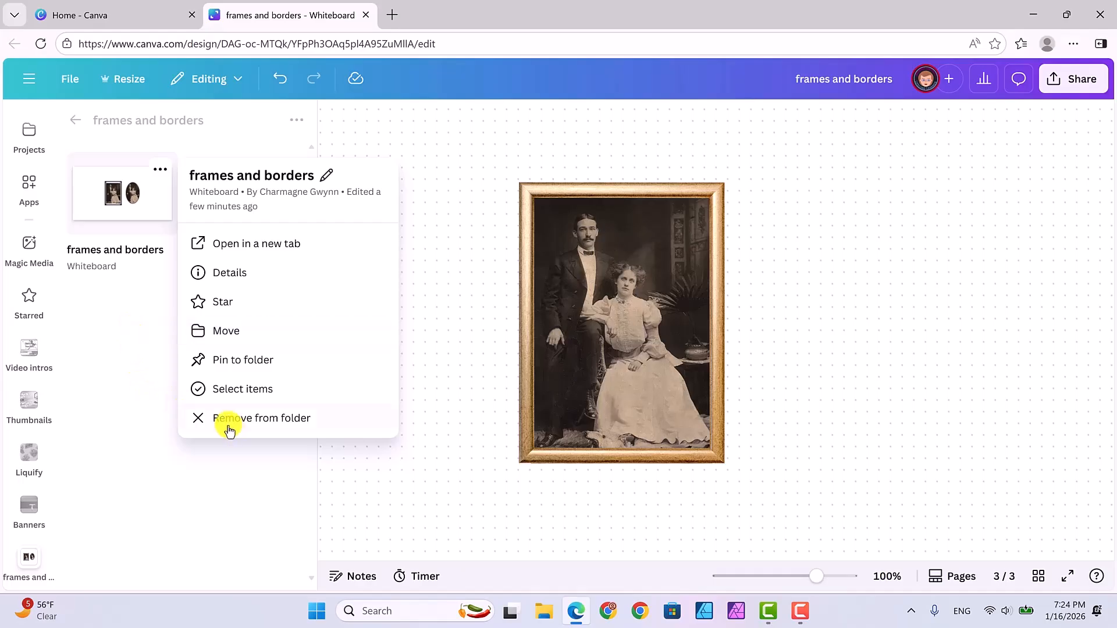
click(140, 347)
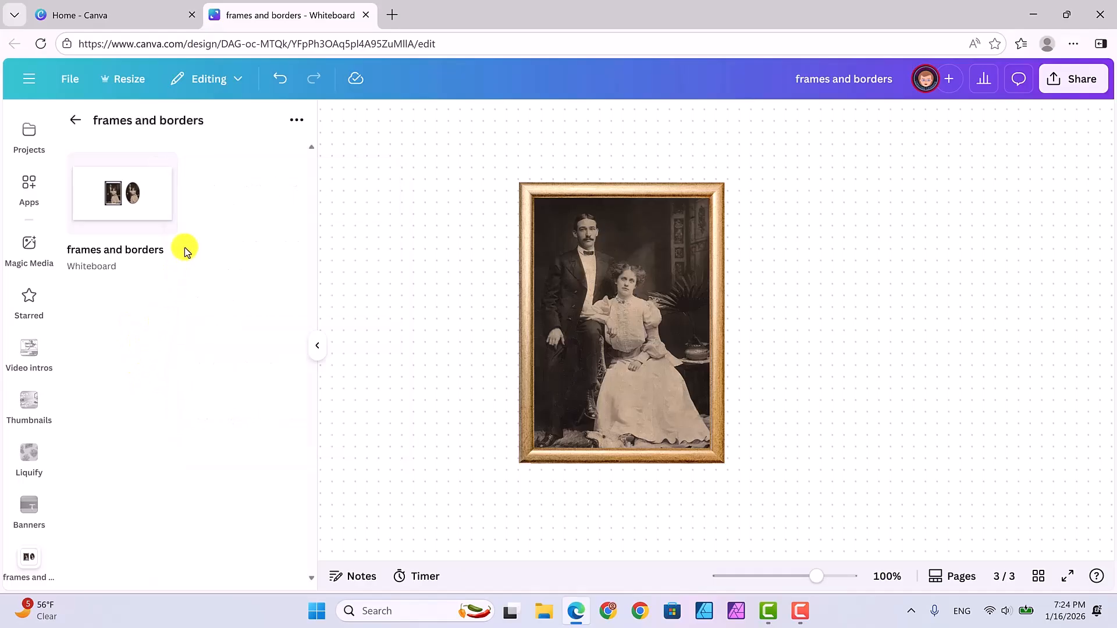